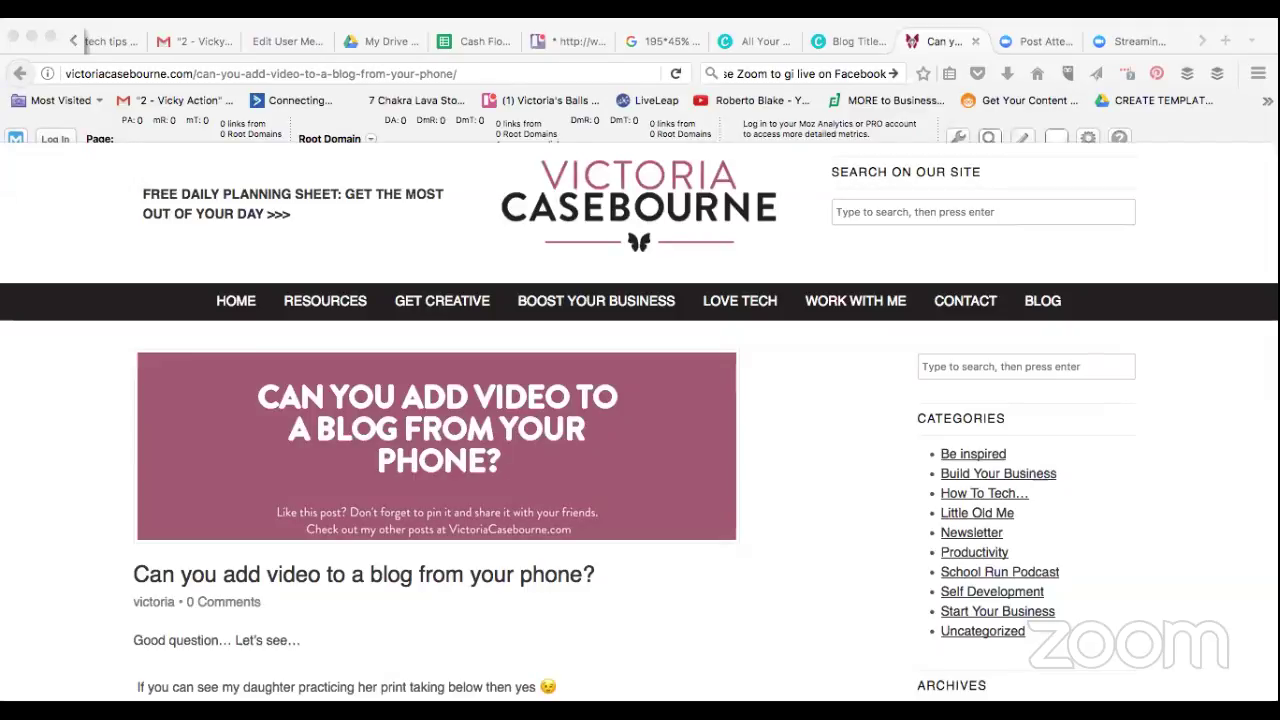
- View the image info of the blog post's title banner to check its dimensions
right_click(168, 482)
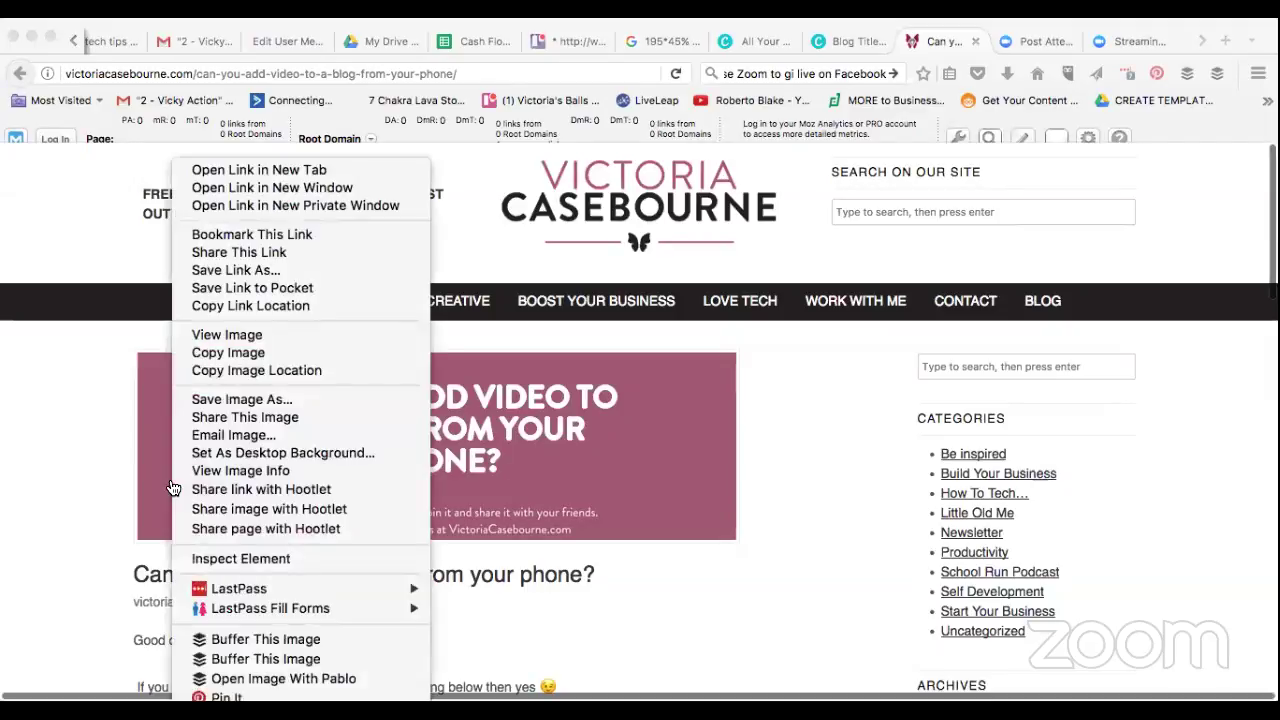
click(57, 503)
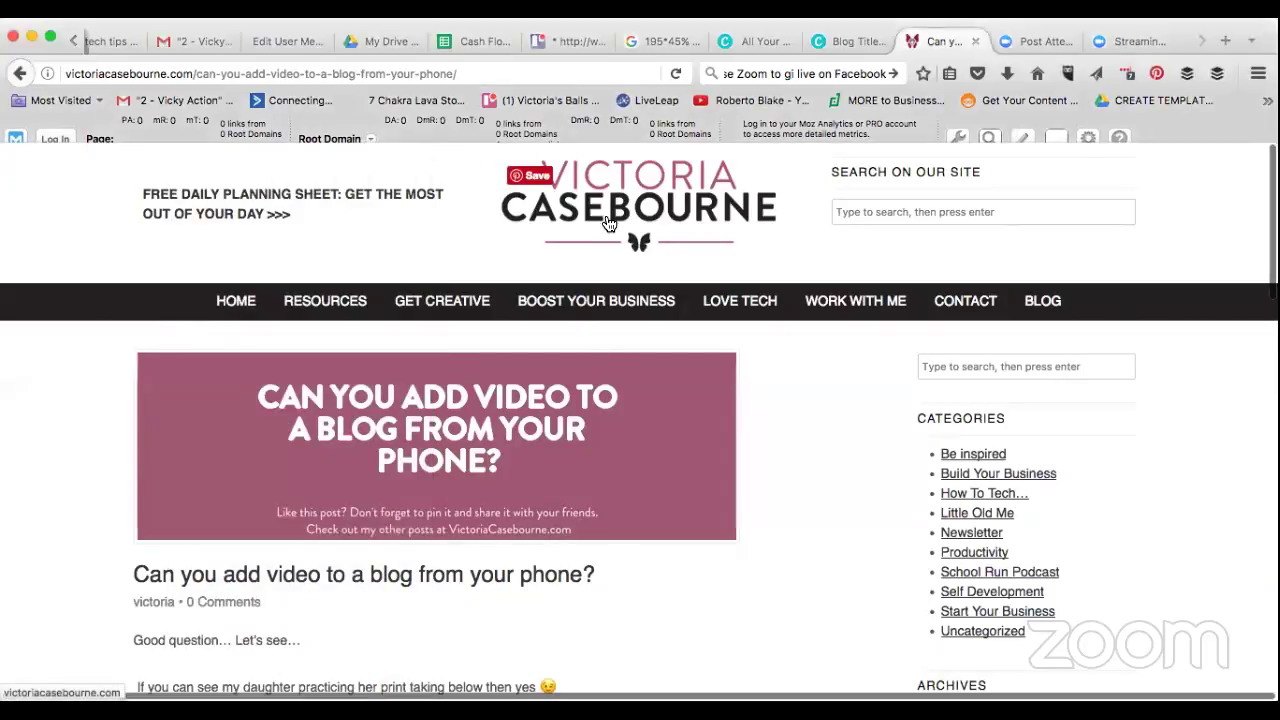
right_click(643, 193)
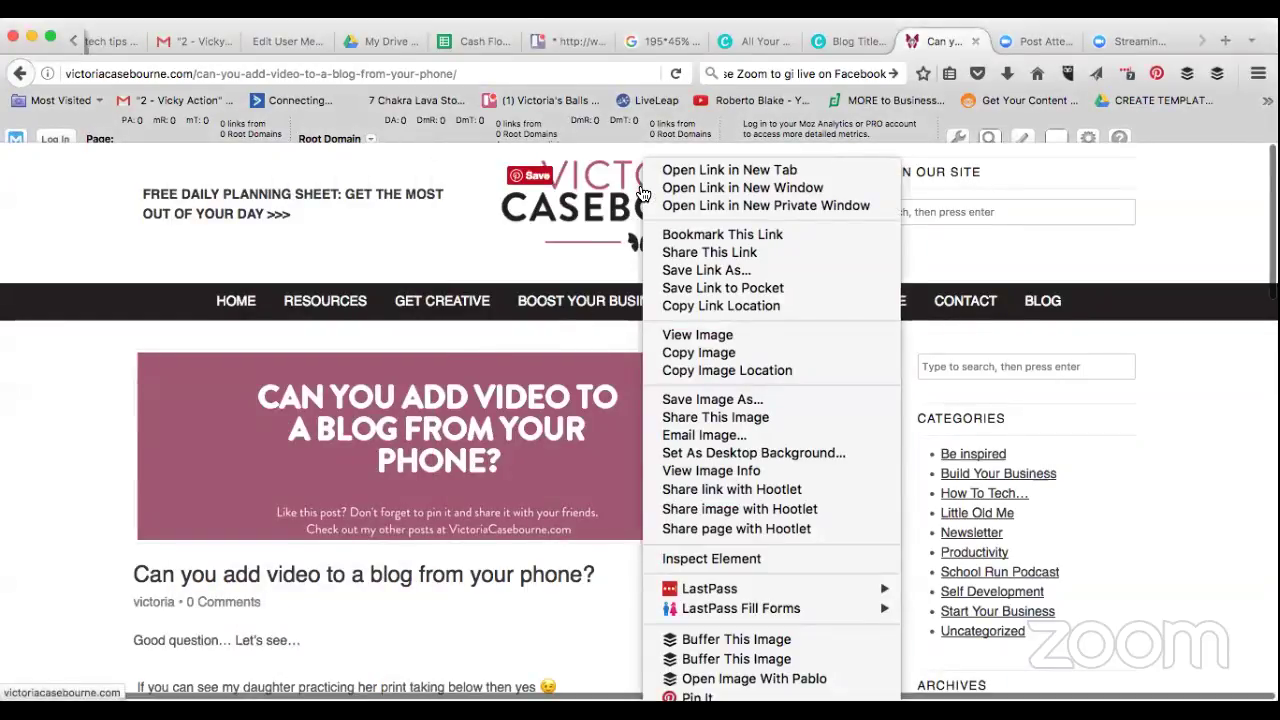
click(200, 465)
right_click(175, 474)
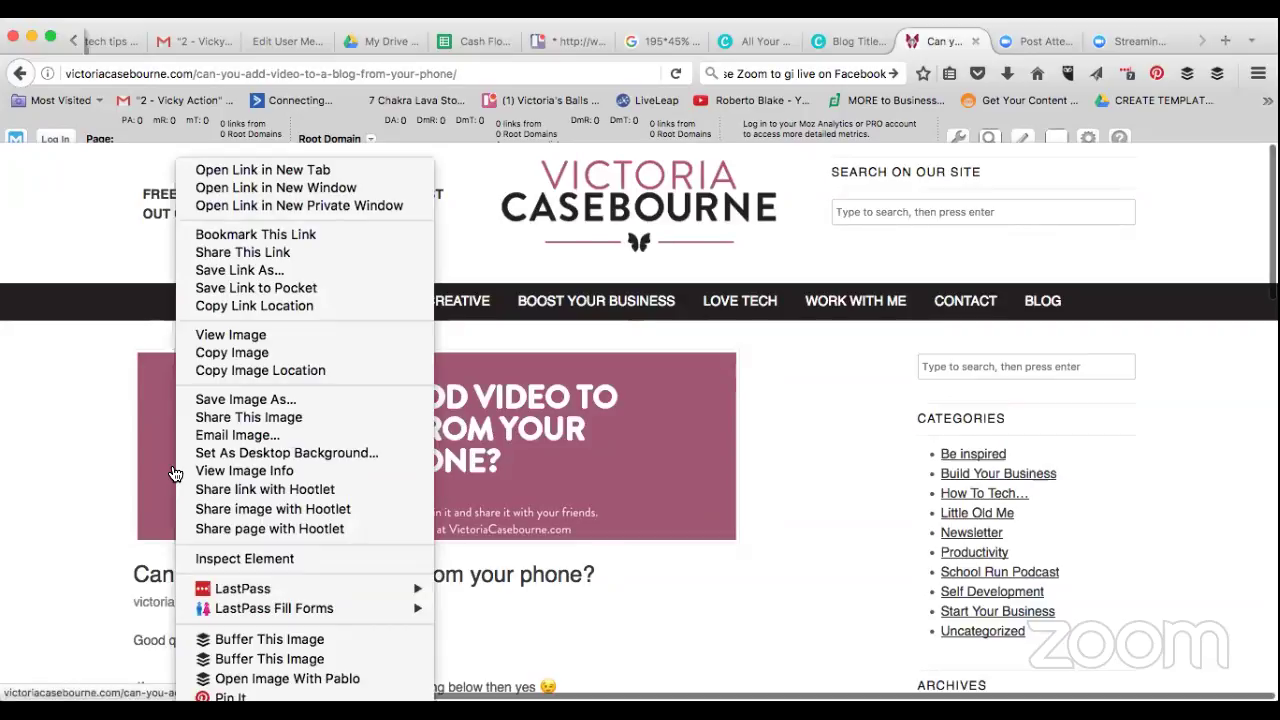
click(244, 470)
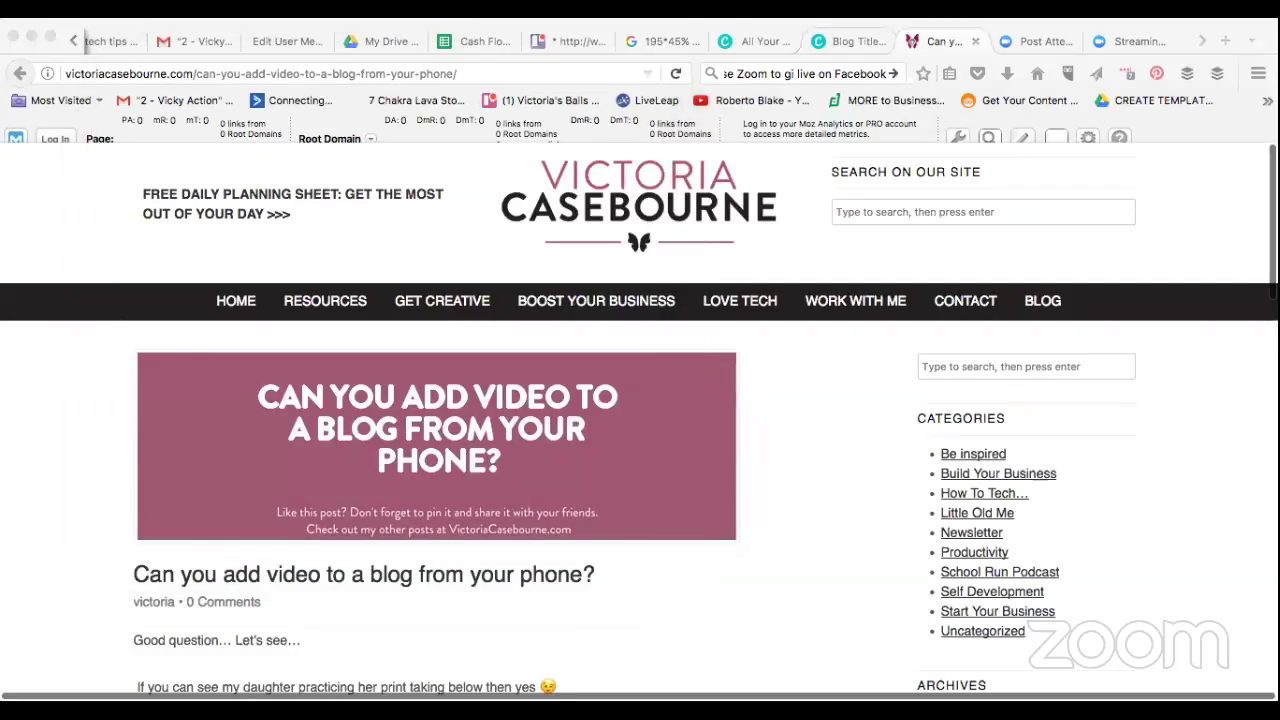
- Switch to Canva, return to its home page and start a design with custom dimensions
key(ctrl+shift+Tab)
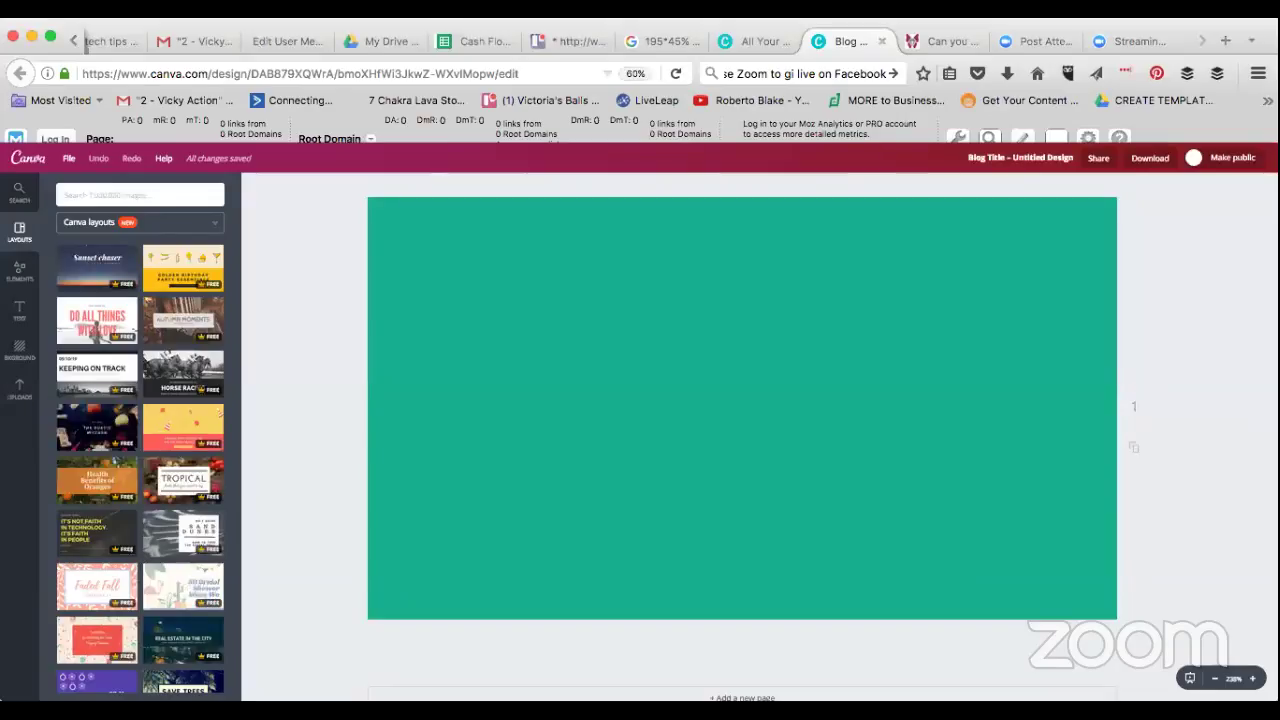
click(44, 163)
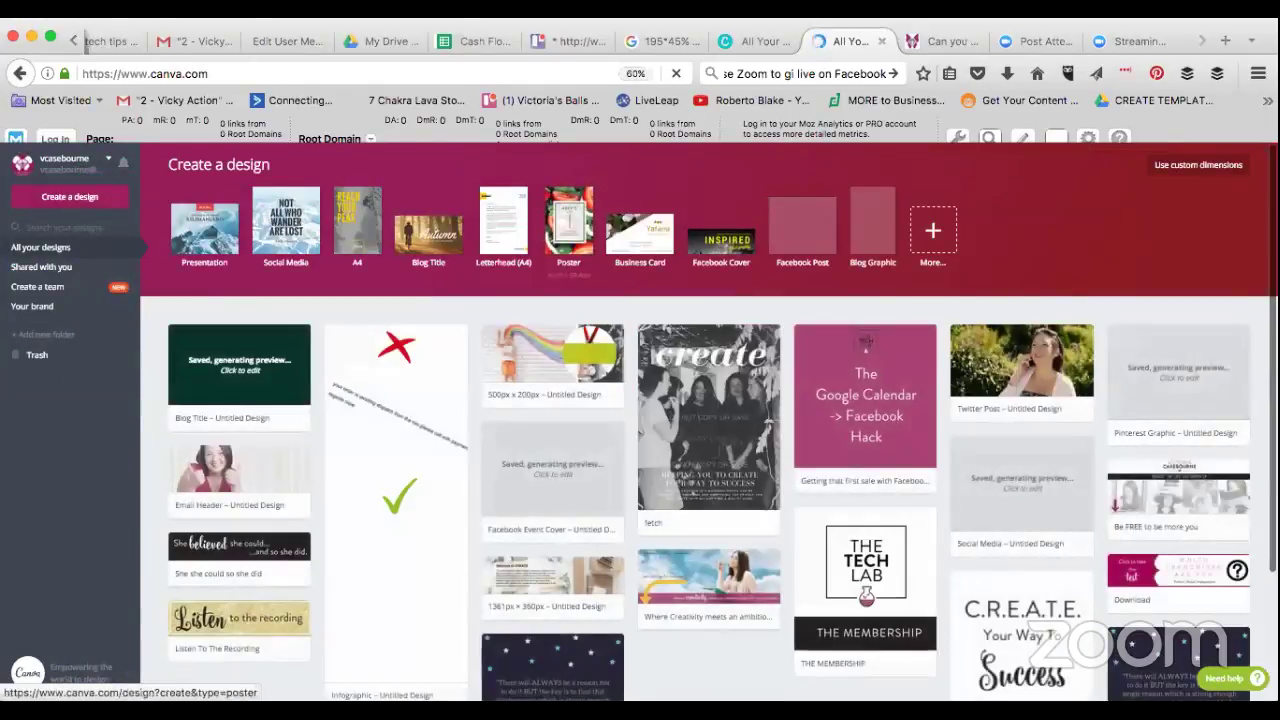
click(1203, 167)
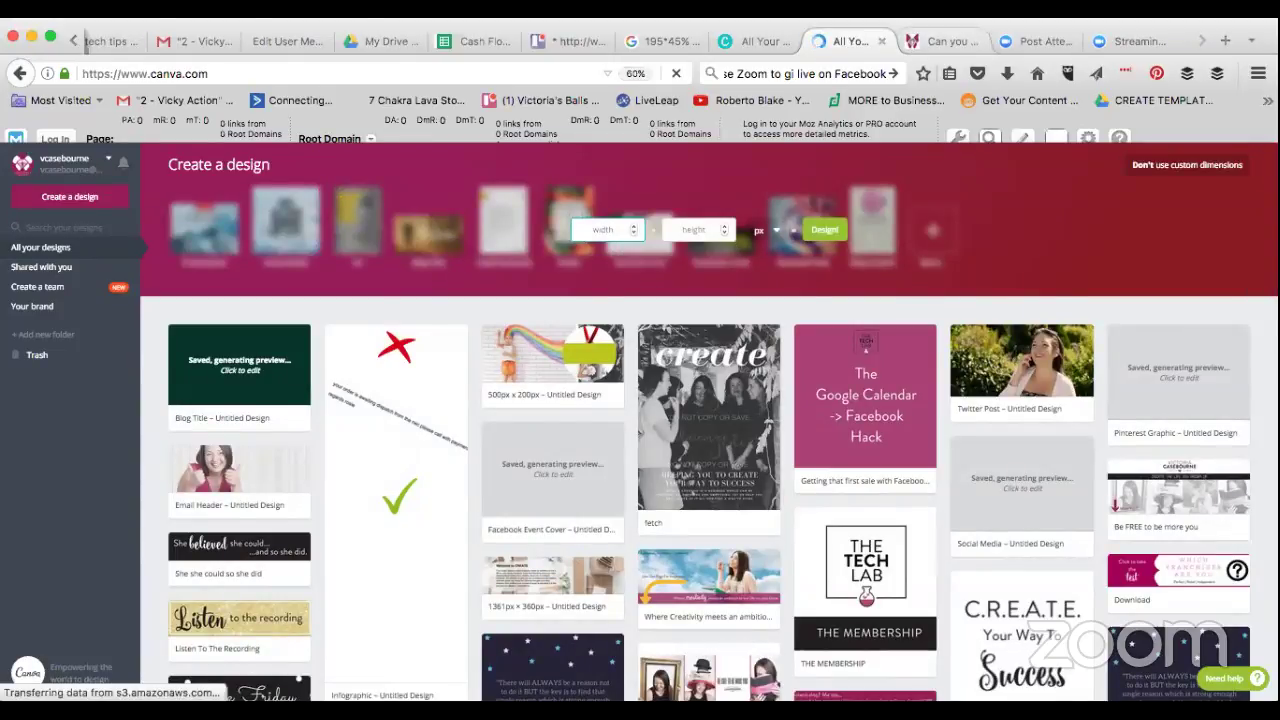
- Recheck the title banner's dimensions in its image info on the blog post page
key(ctrl+Tab)
right_click(540, 400)
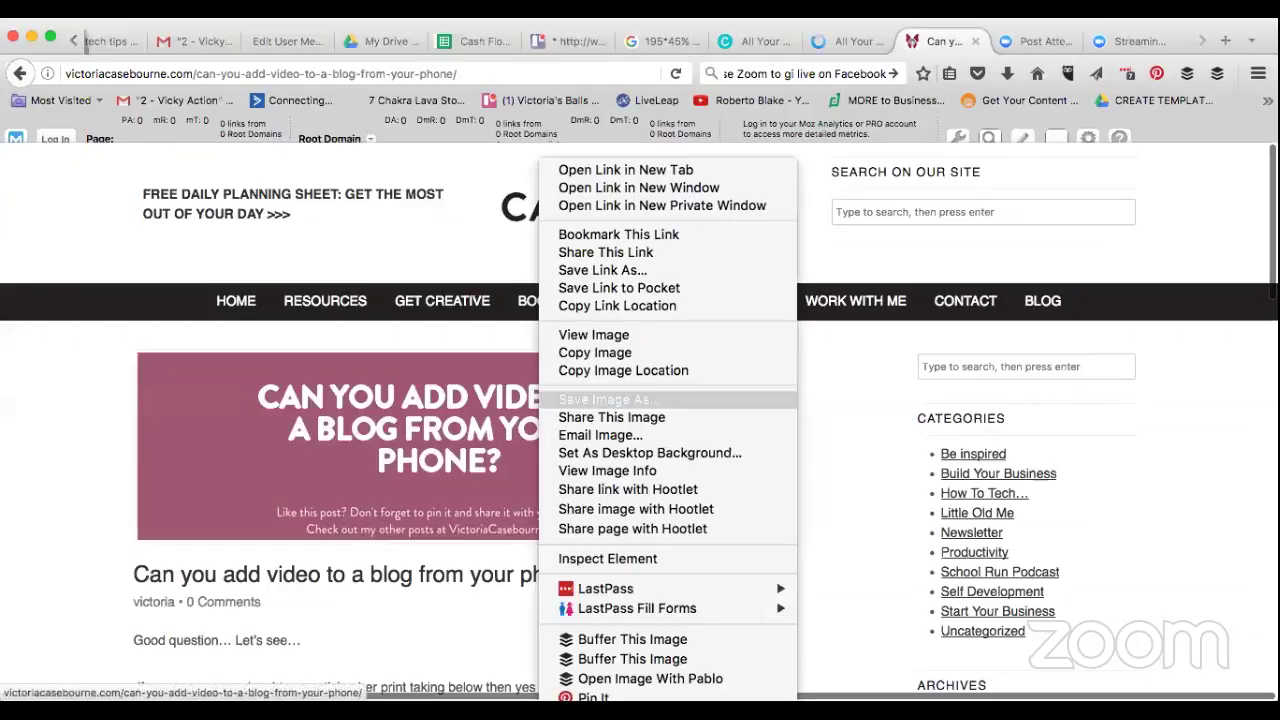
click(607, 470)
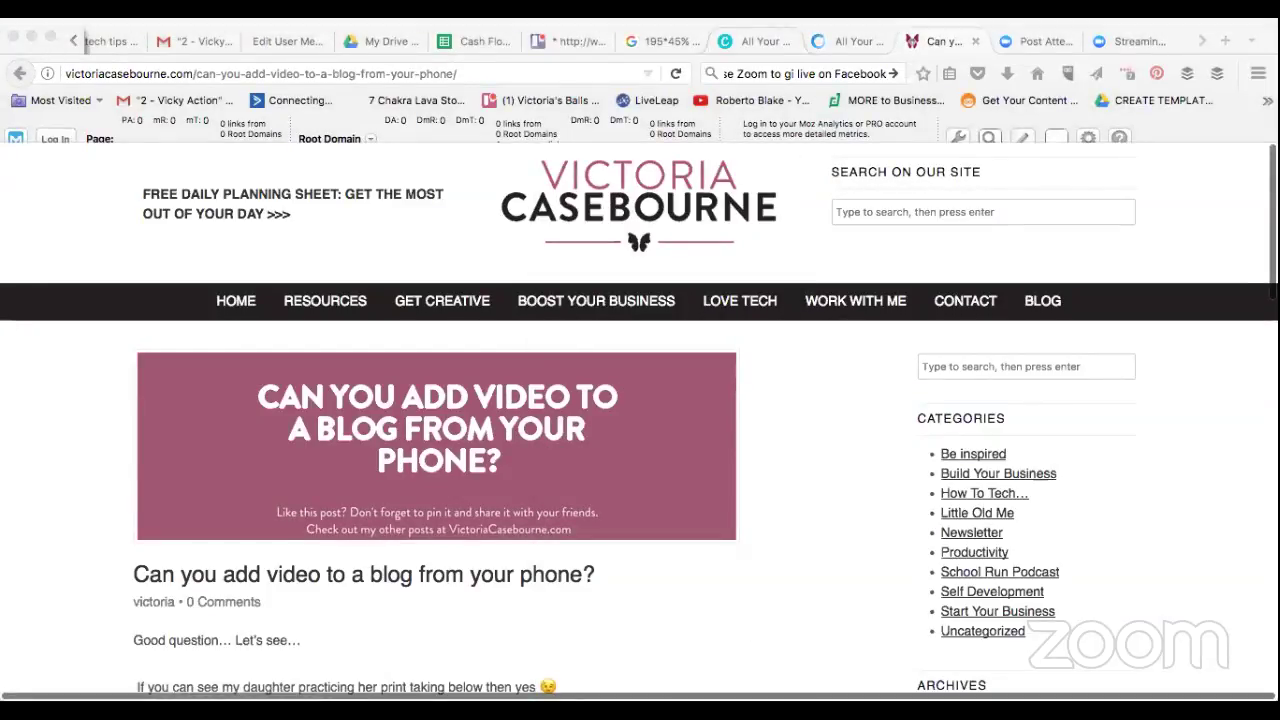
- Create a custom Canva design 640 px wide and 200 px high
key(ctrl+shift+Tab)
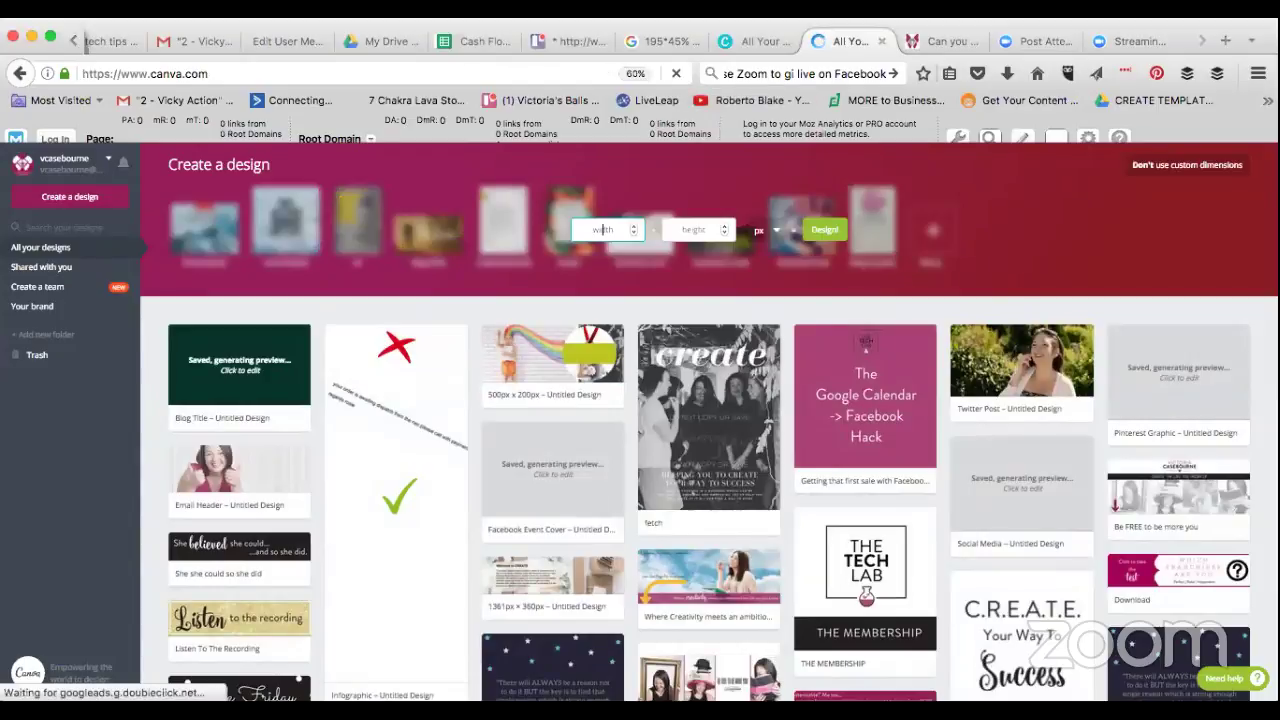
text(640)
key(Tab)
text(20)
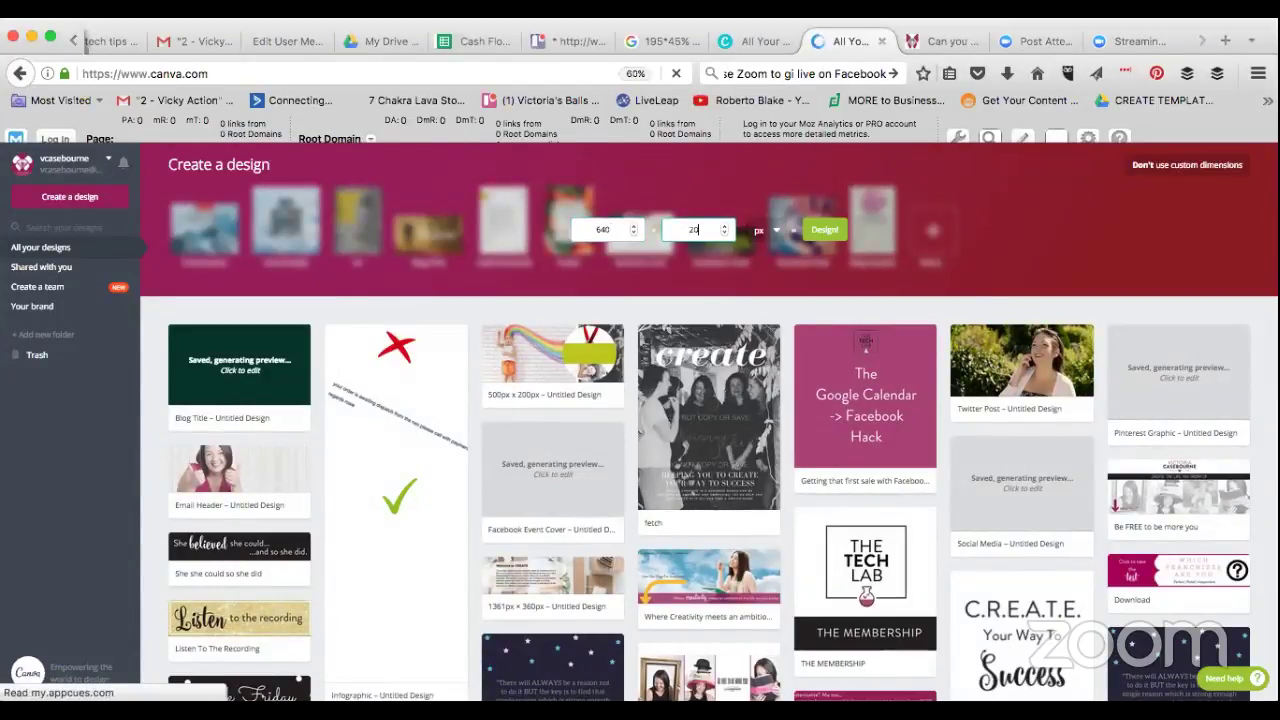
click(824, 229)
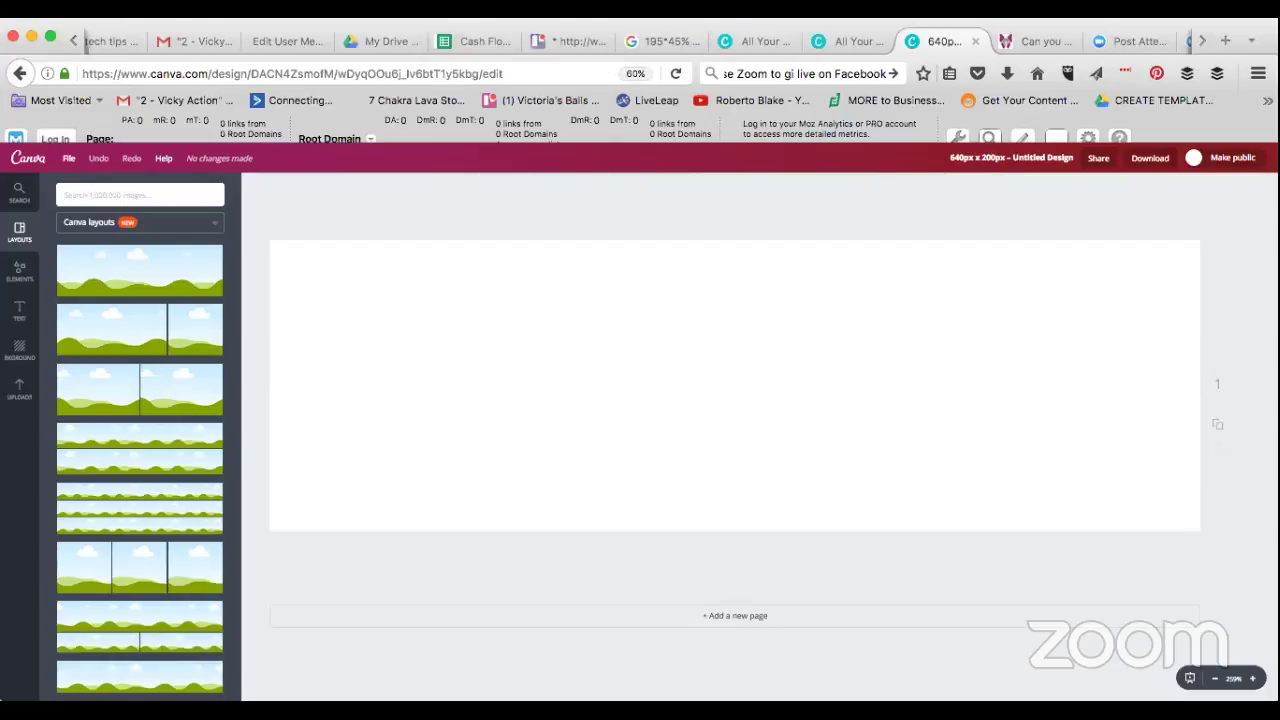
- Browse through the uploaded images and folders for the logo
click(19, 390)
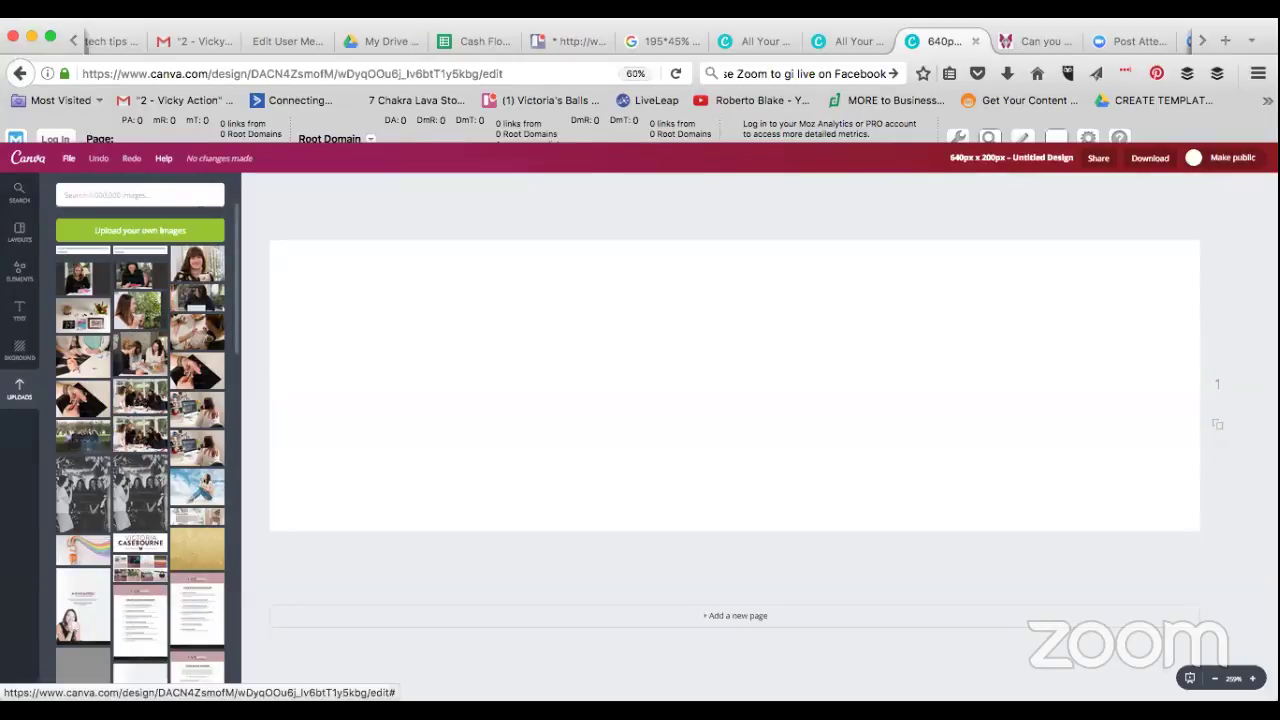
scroll(140, 440, down, 10)
scroll(140, 440, down, 10)
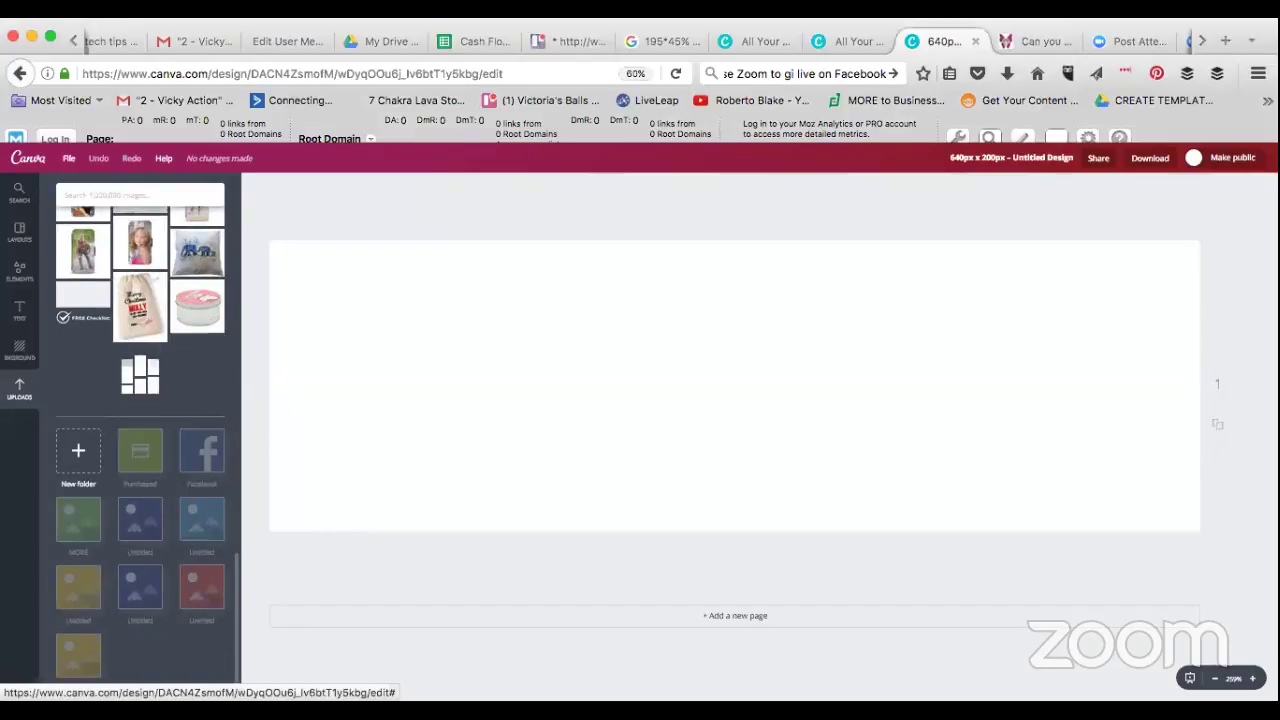
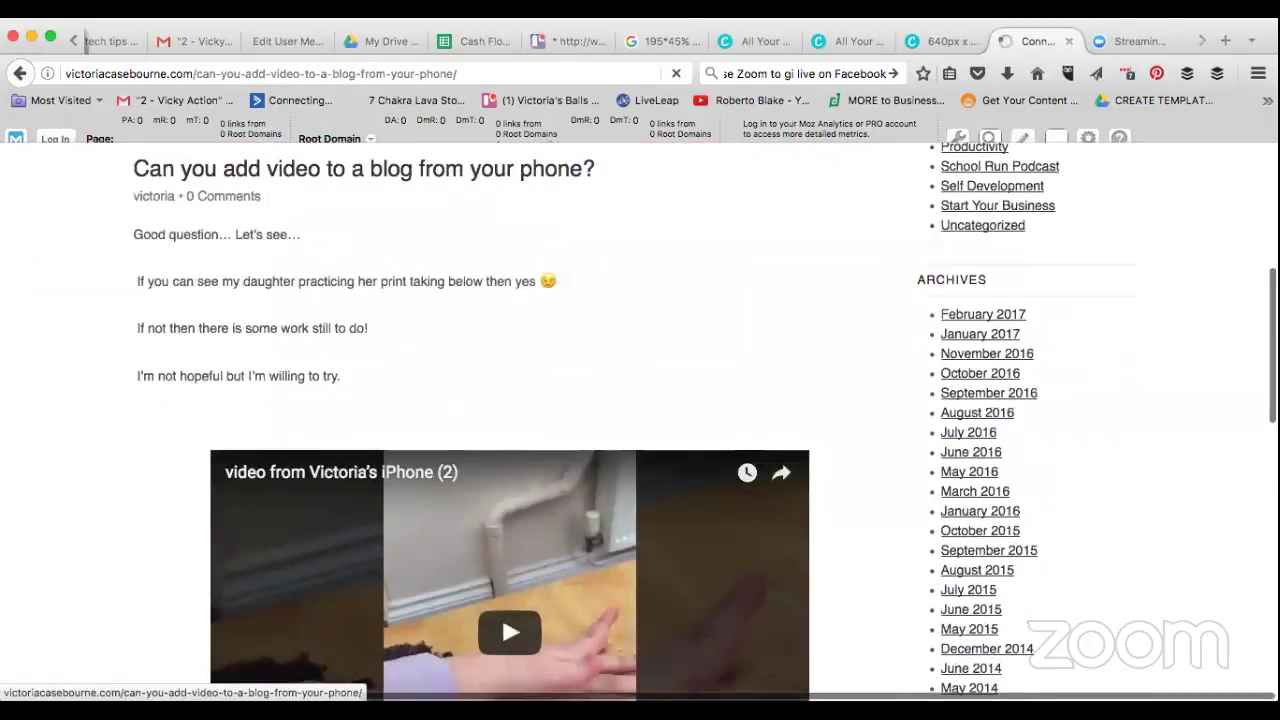
- Look over the blog website down to the home page's Latest on the Blog section
scroll(513, 540, down, 5)
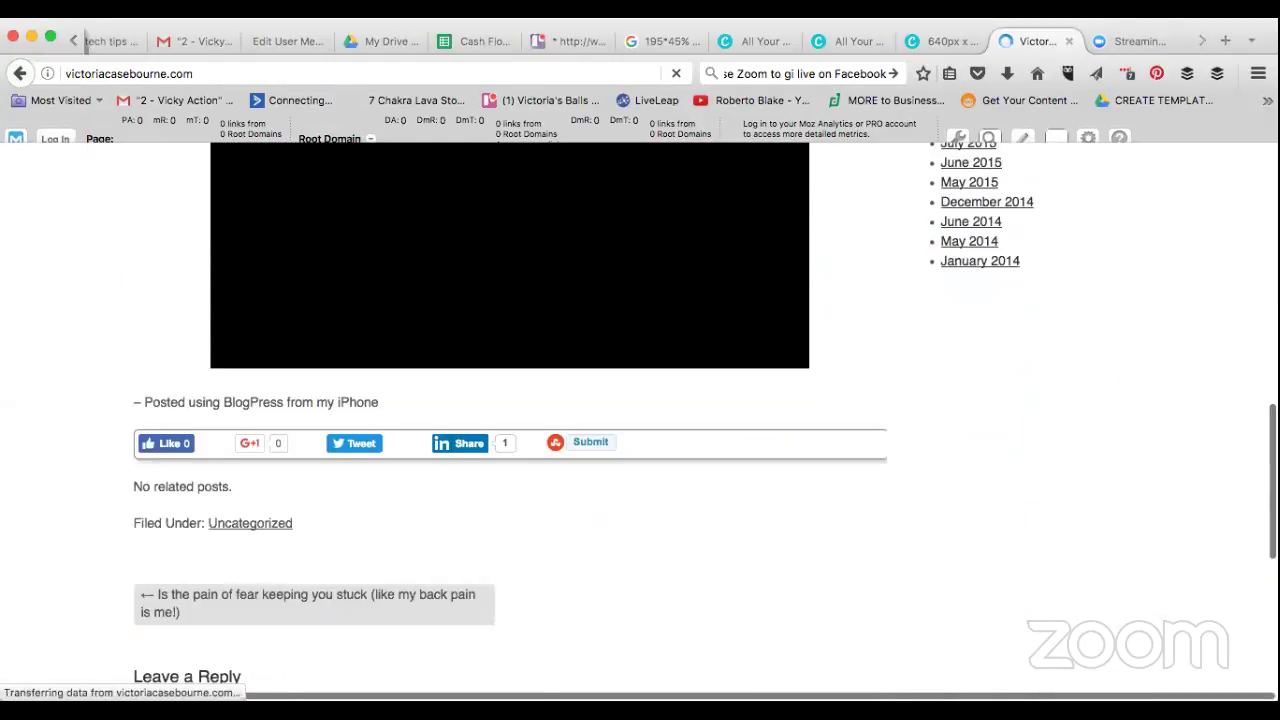
click(513, 540)
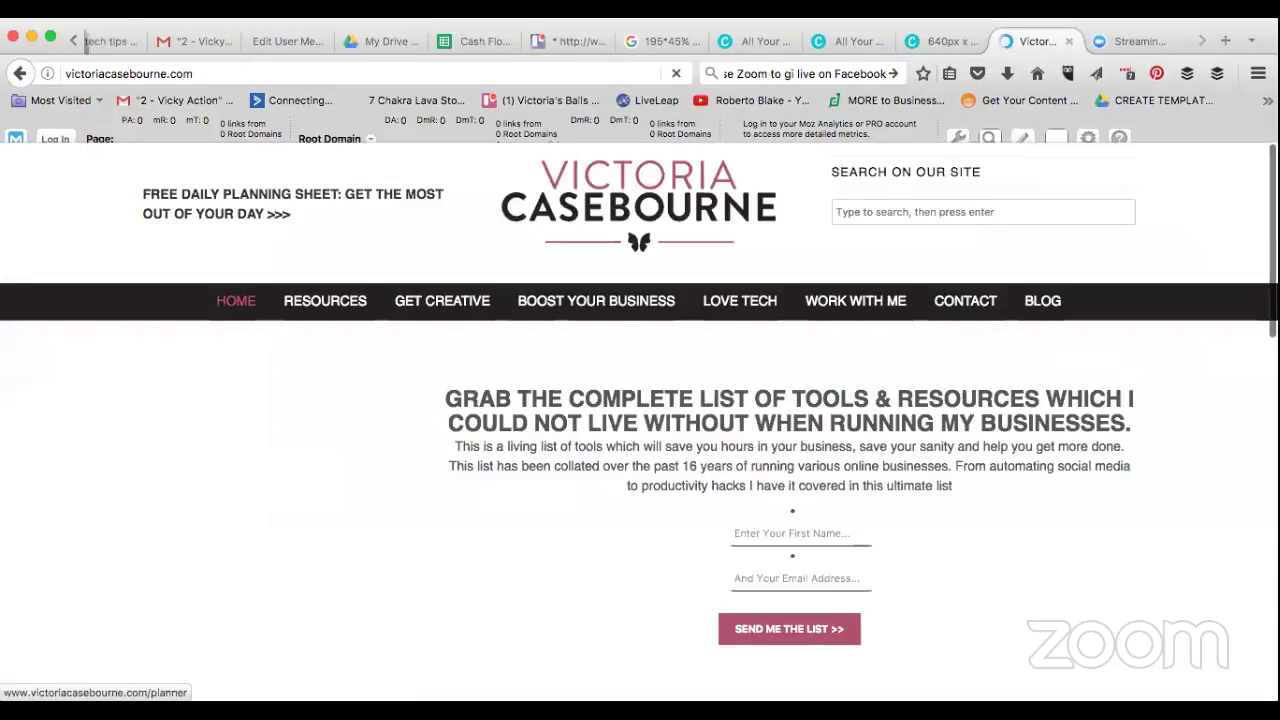
scroll(640, 420, down, 10)
scroll(640, 420, down, 3)
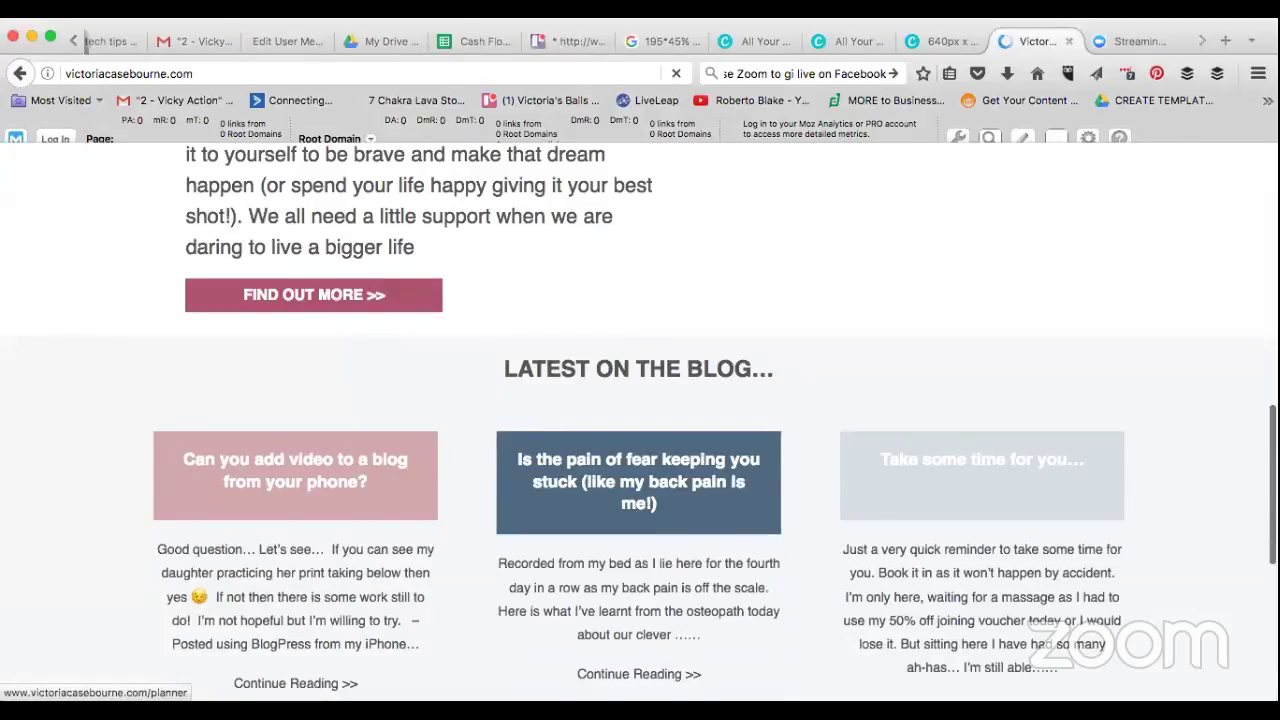
scroll(640, 420, down, 2)
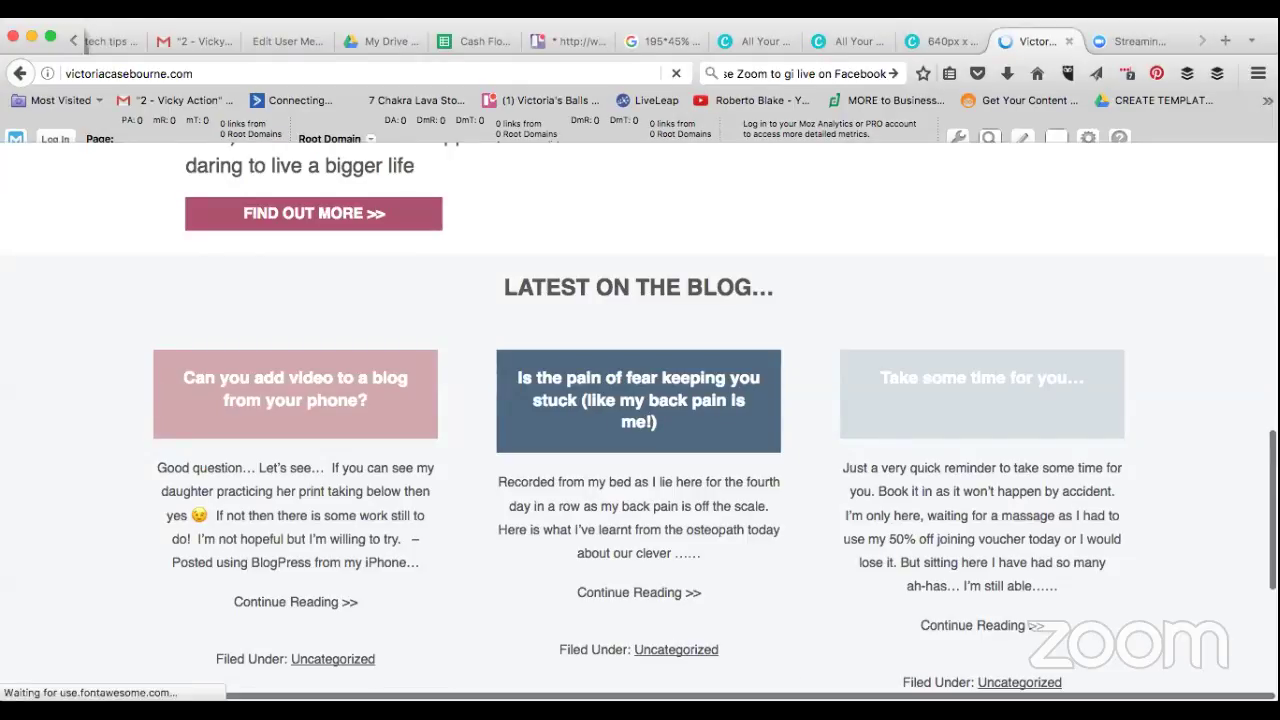
- Return to the 640 × 200 px design and move the logo to the centre of the banner's upper edge
key(ctrl+shift+Tab)
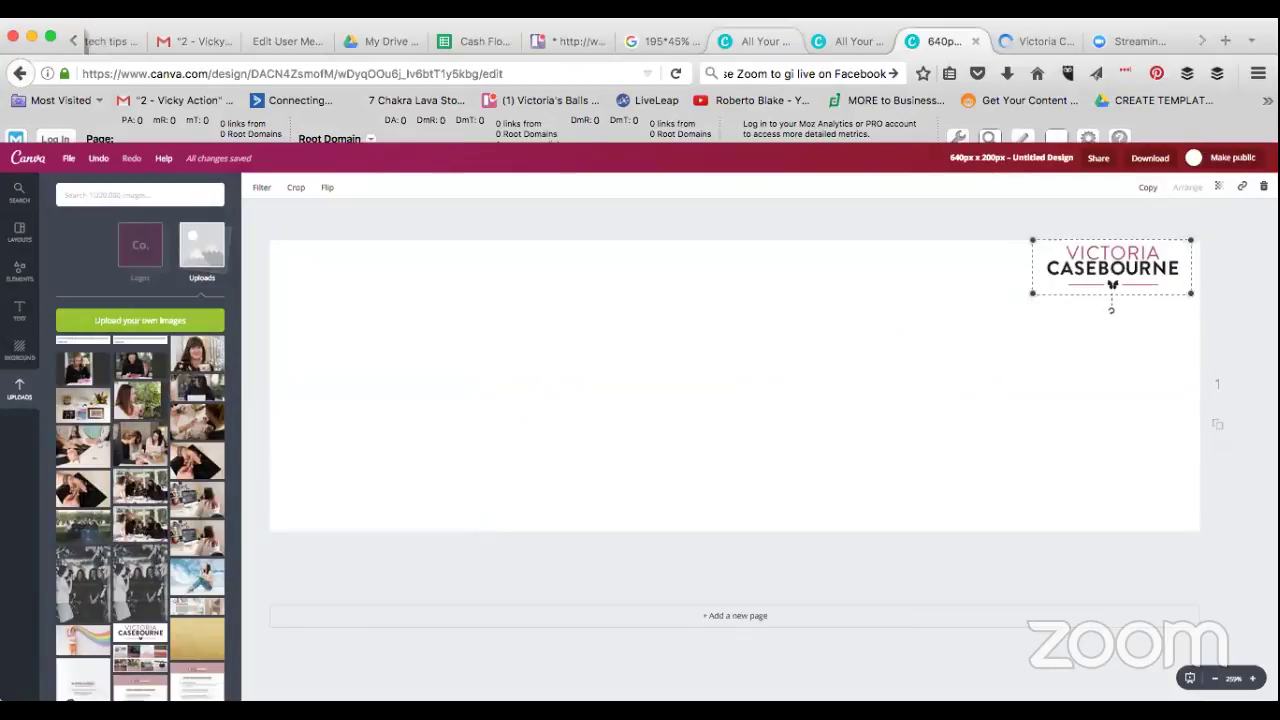
drag(1112, 268, 722, 281)
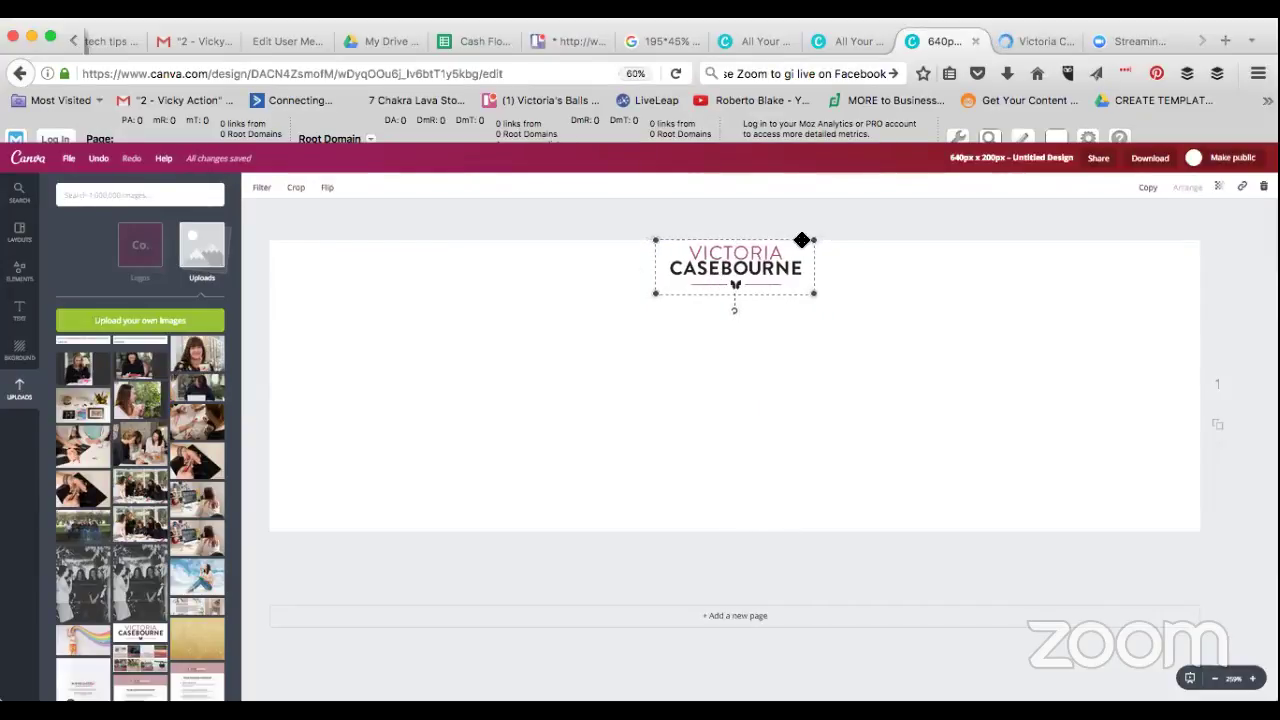
mouse_move(735, 268)
mouse_down()
mouse_move(600, 266)
mouse_move(690, 257)
mouse_move(729, 269)
mouse_up()
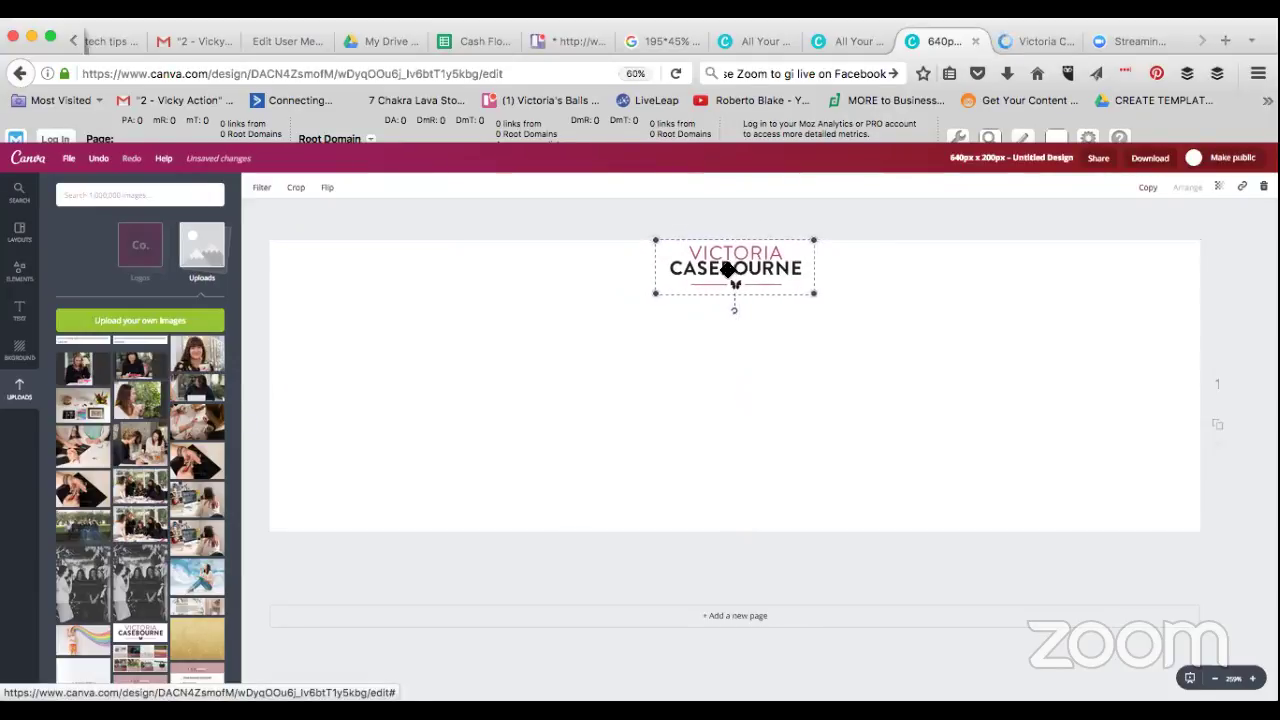
key(Escape)
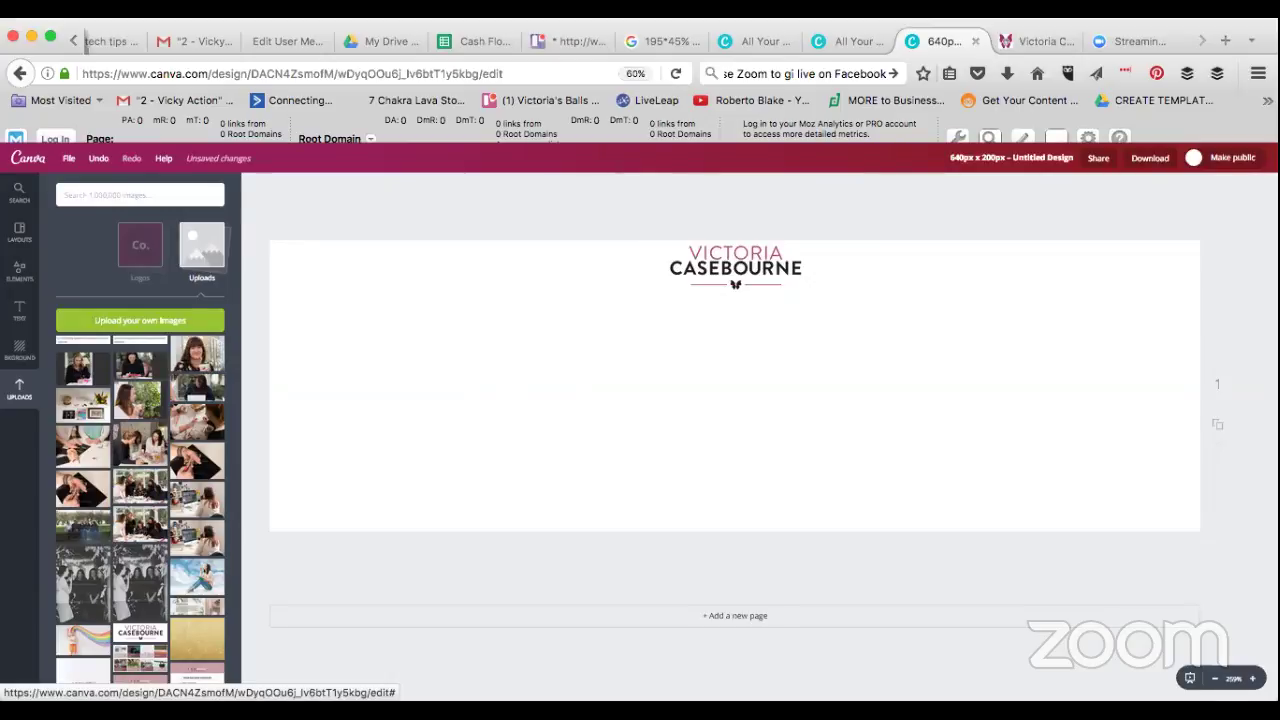
- Enlarge the logo slightly and keep it centred at the banner's upper edge
click(739, 258)
drag(654, 291, 645, 297)
mouse_move(730, 268)
mouse_down()
mouse_move(890, 268)
mouse_move(508, 268)
mouse_move(734, 268)
mouse_move(737, 280)
mouse_up()
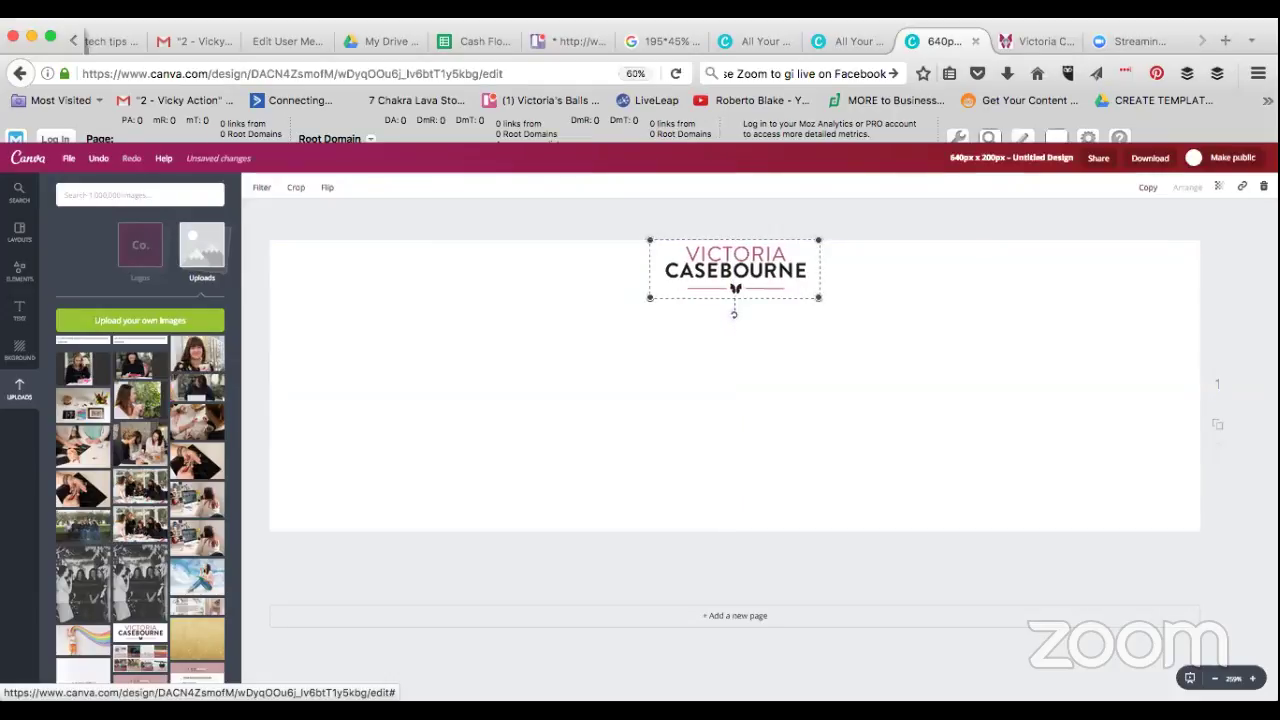
key(Escape)
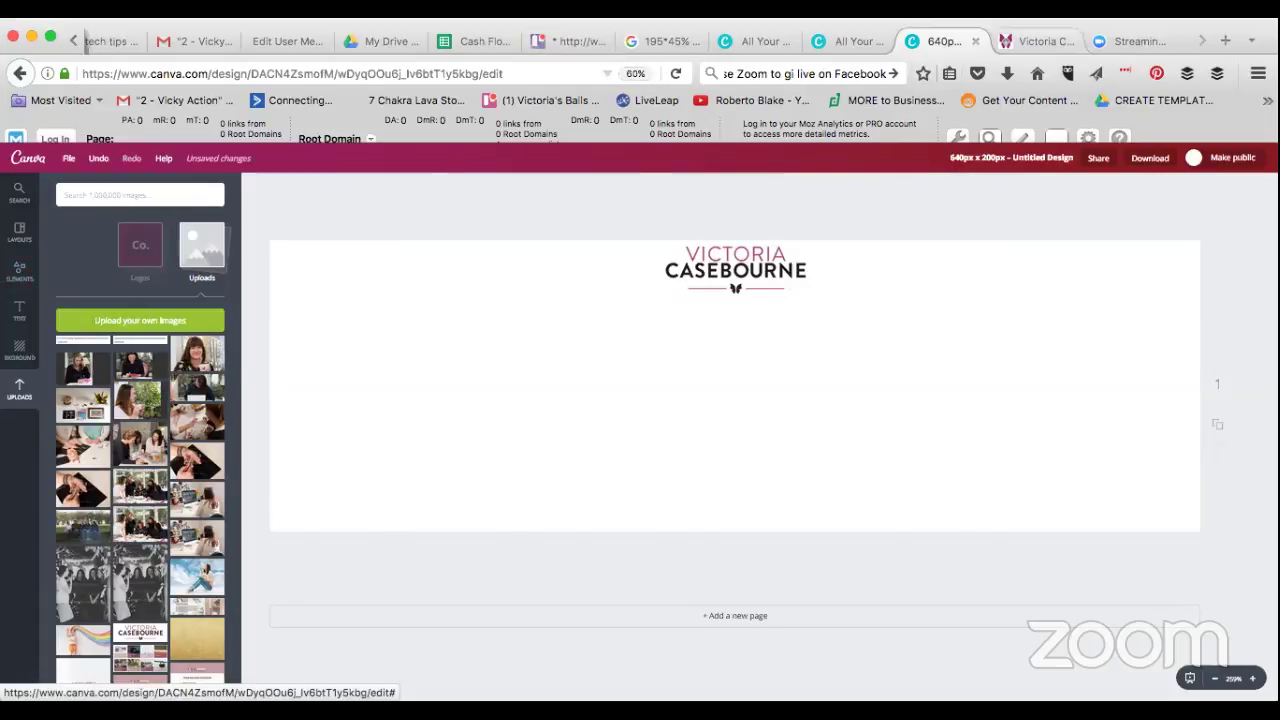
- Review the website's blog post title boxes and home page header for their colours and style
key(ctrl+Tab)
scroll(640, 420, up, 10)
scroll(640, 420, down, 2)
scroll(640, 420, down, 10)
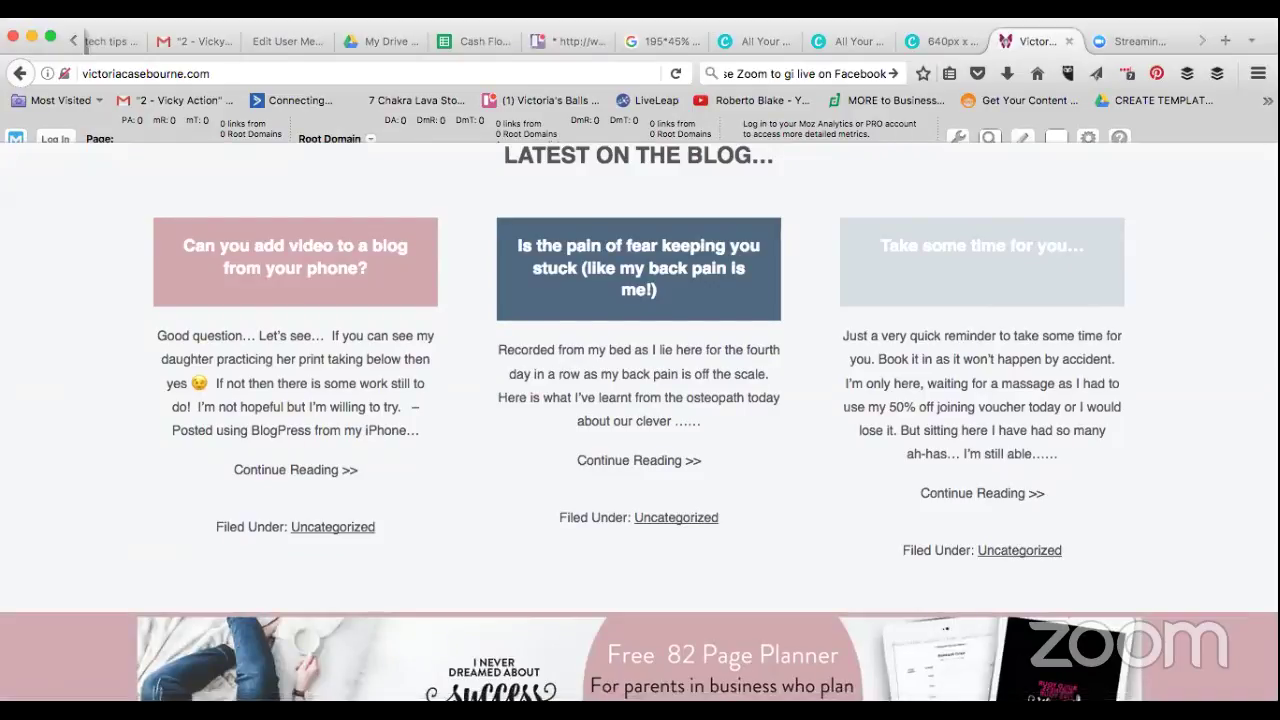
scroll(640, 420, up, 1)
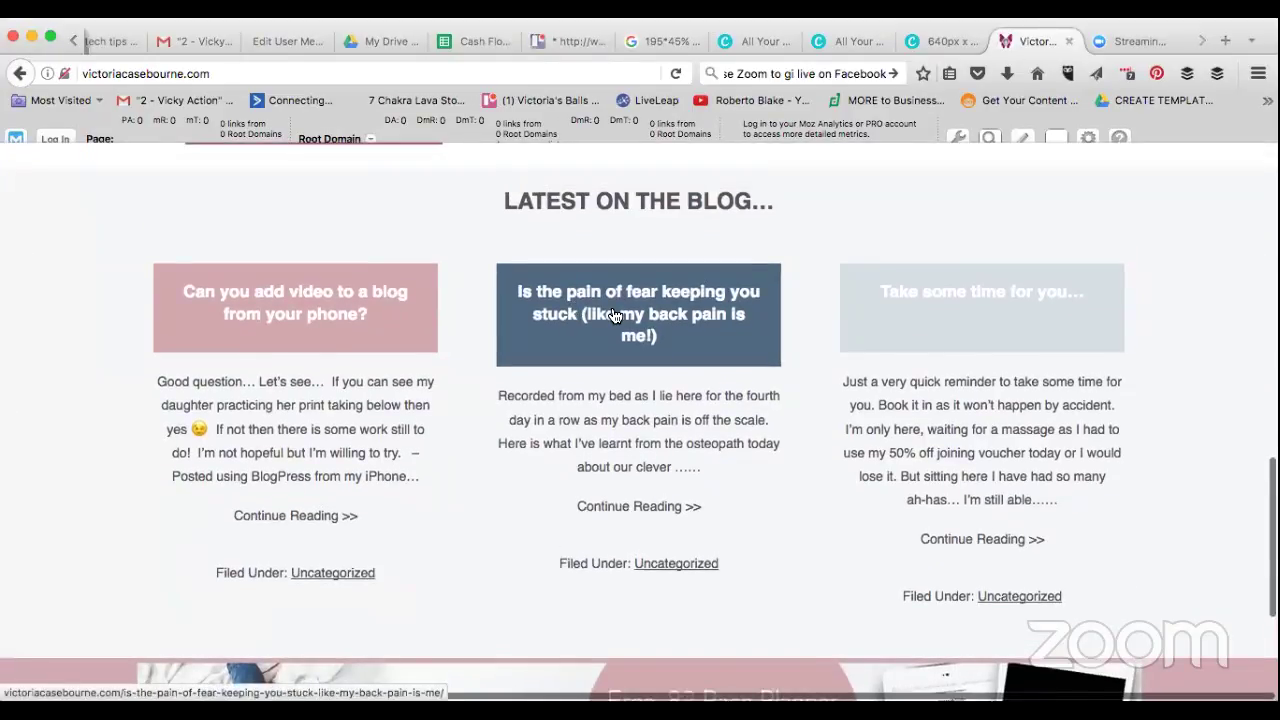
scroll(608, 314, up, 10)
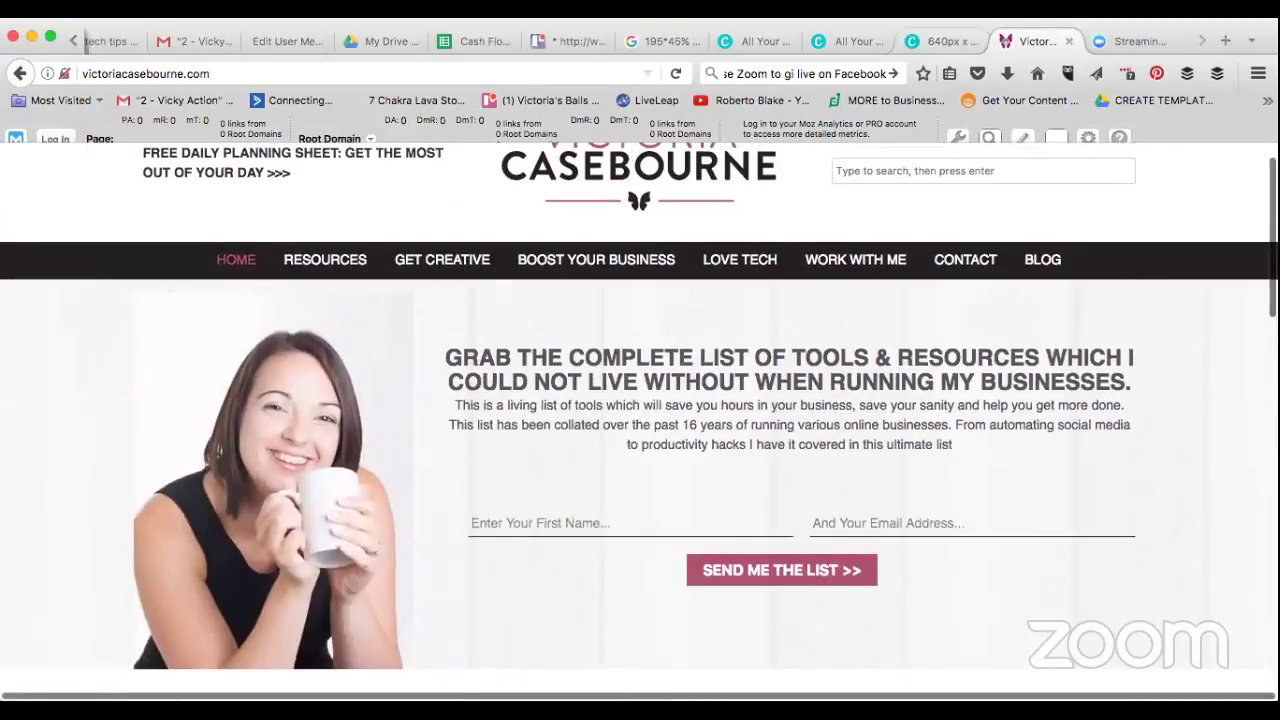
- Add an outlined square shape to the banner design and stretch it to the canvas edges as a border
key(ctrl+shift+Tab)
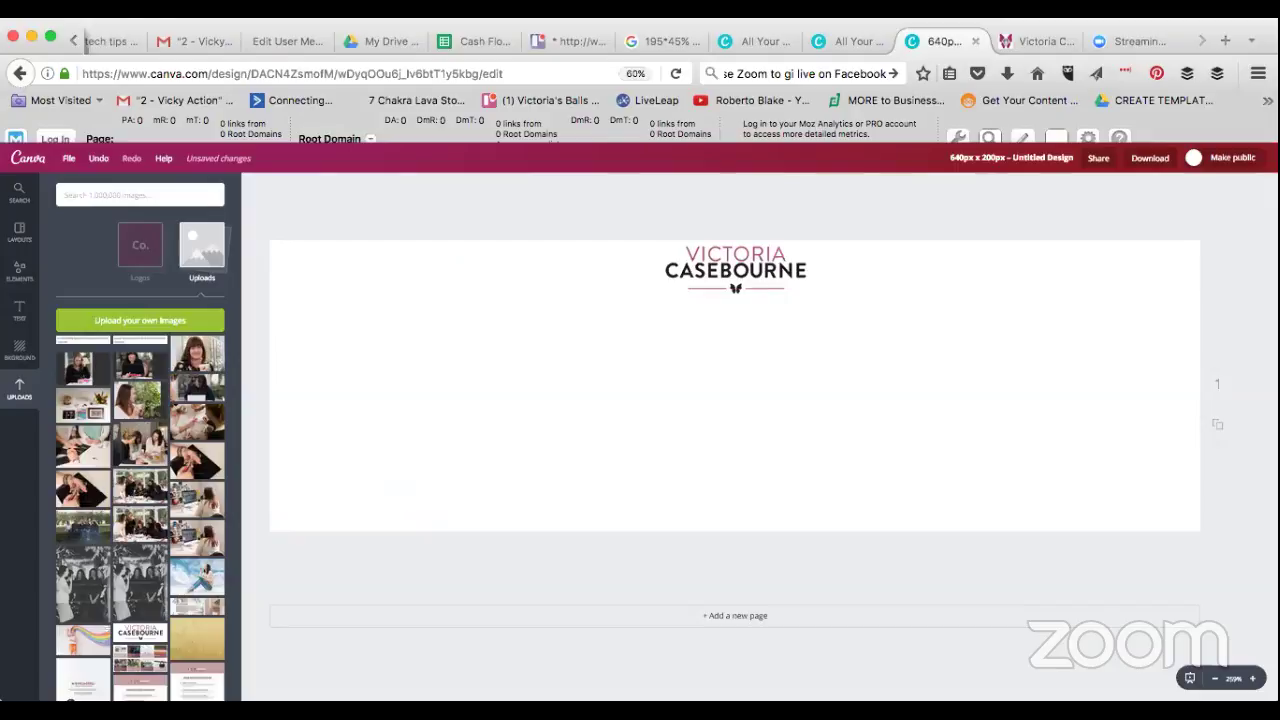
click(20, 272)
click(81, 332)
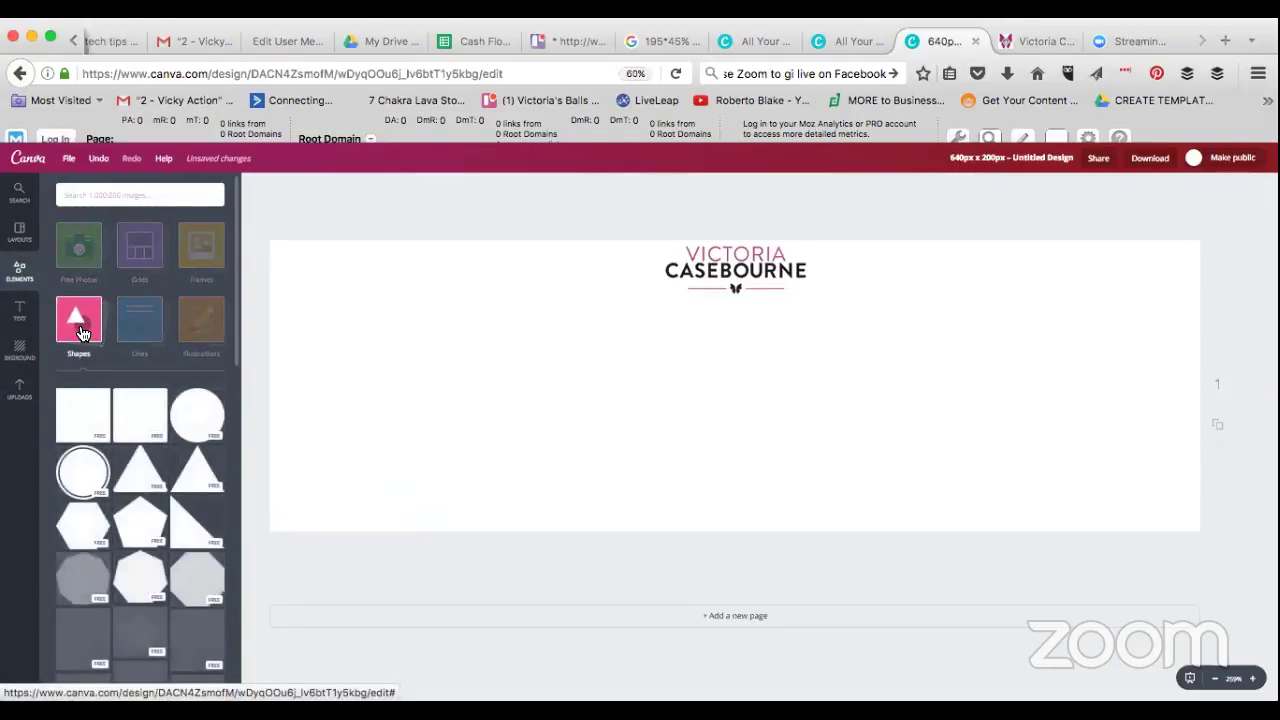
scroll(133, 620, down, 10)
scroll(133, 620, down, 1)
drag(146, 522, 383, 466)
drag(548, 380, 1200, 378)
drag(736, 520, 737, 528)
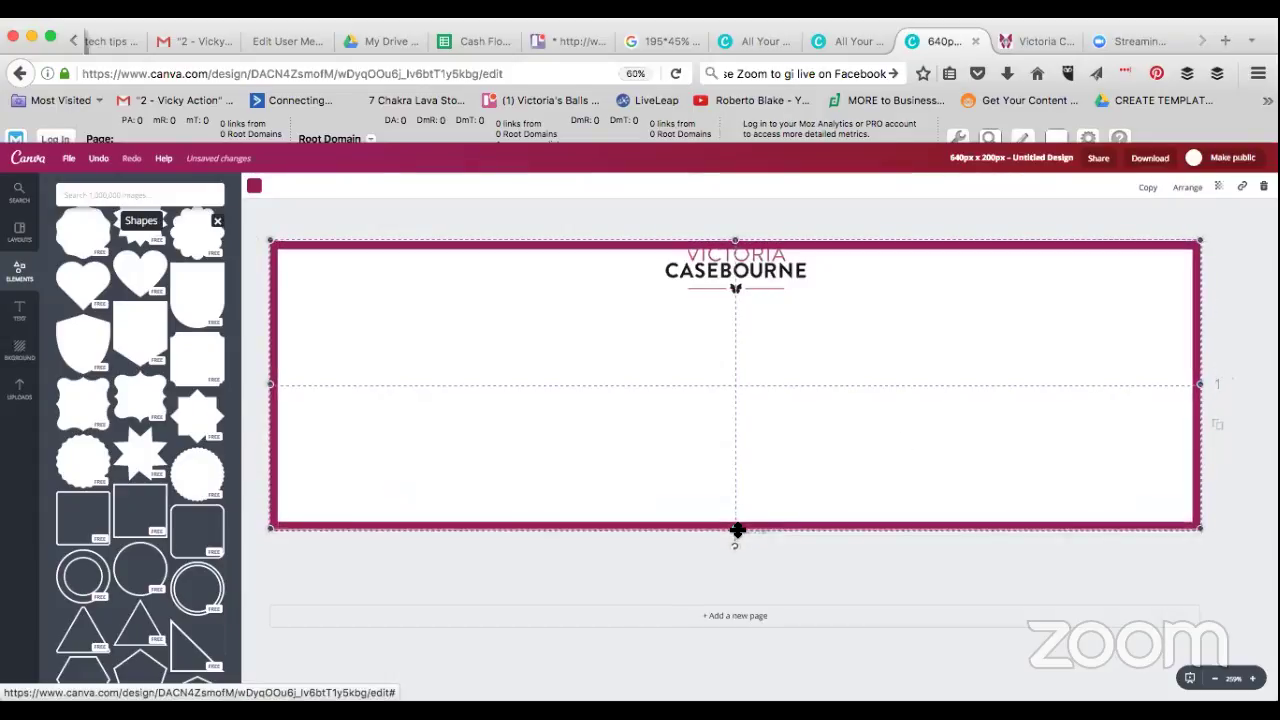
click(745, 324)
mouse_move(741, 280)
mouse_down()
mouse_move(710, 282)
mouse_move(736, 285)
mouse_up()
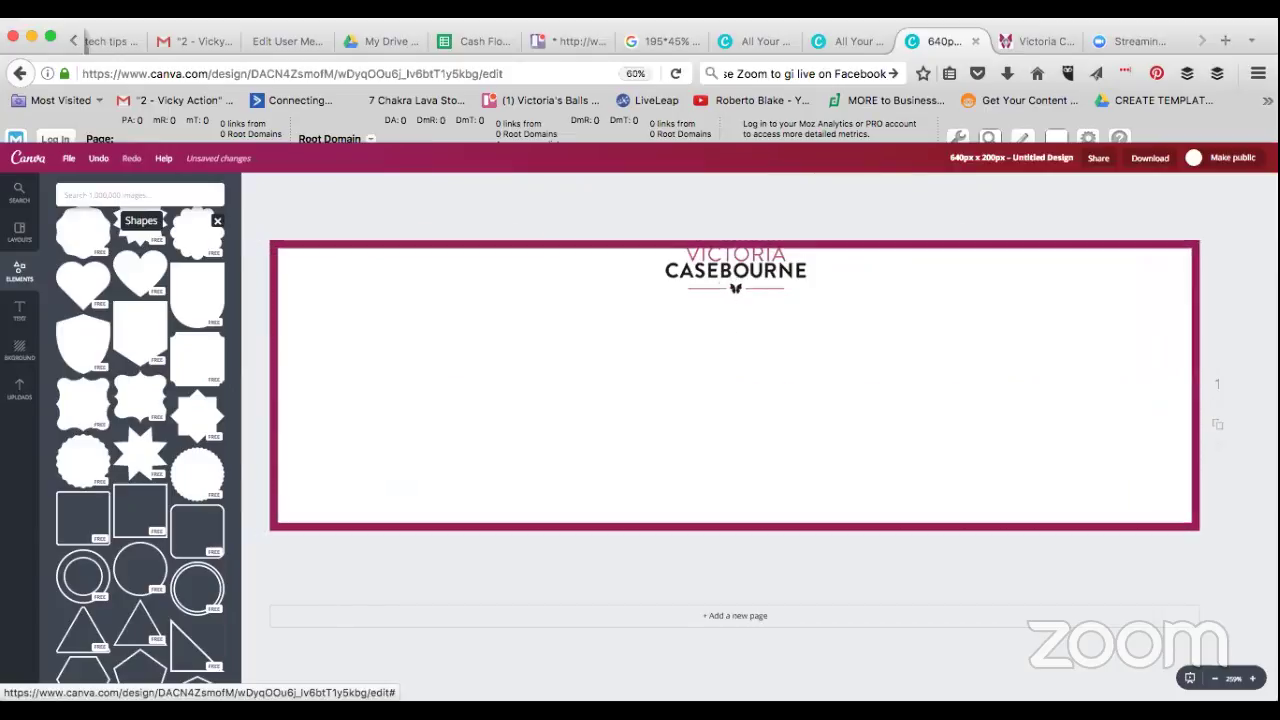
- Recolour the banner's rectangular border from the palette's black swatch
click(334, 240)
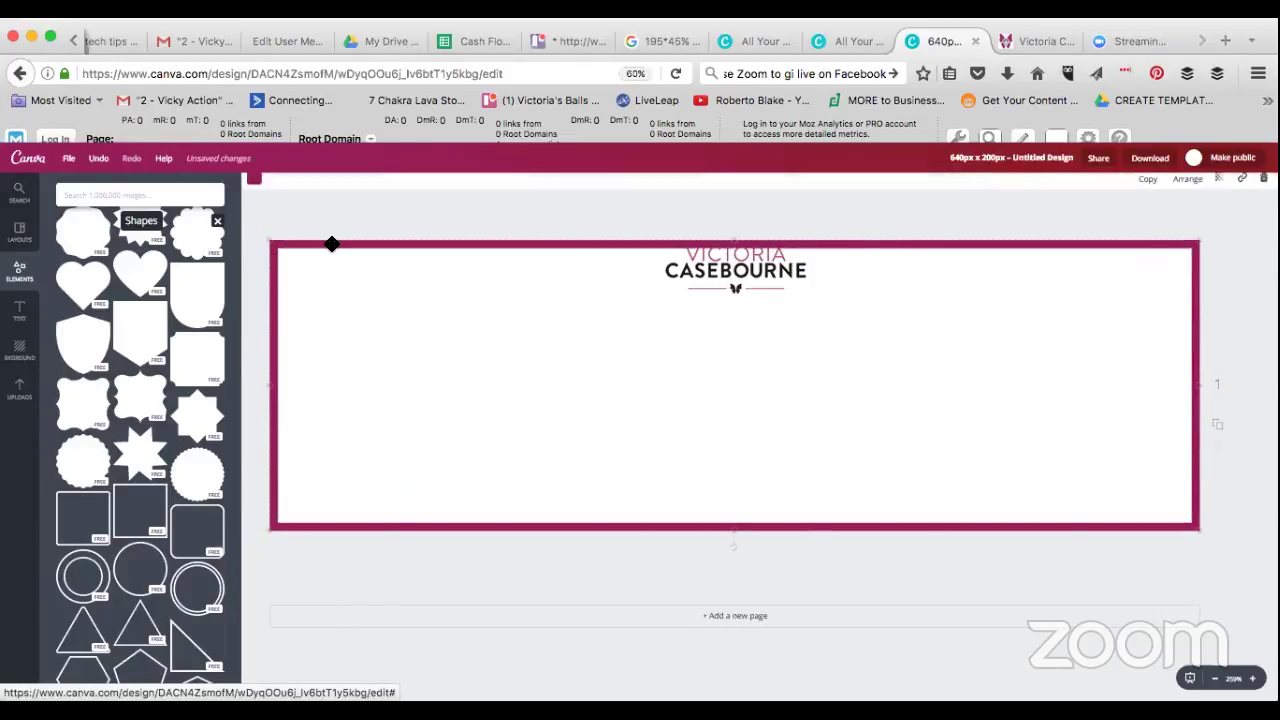
click(257, 184)
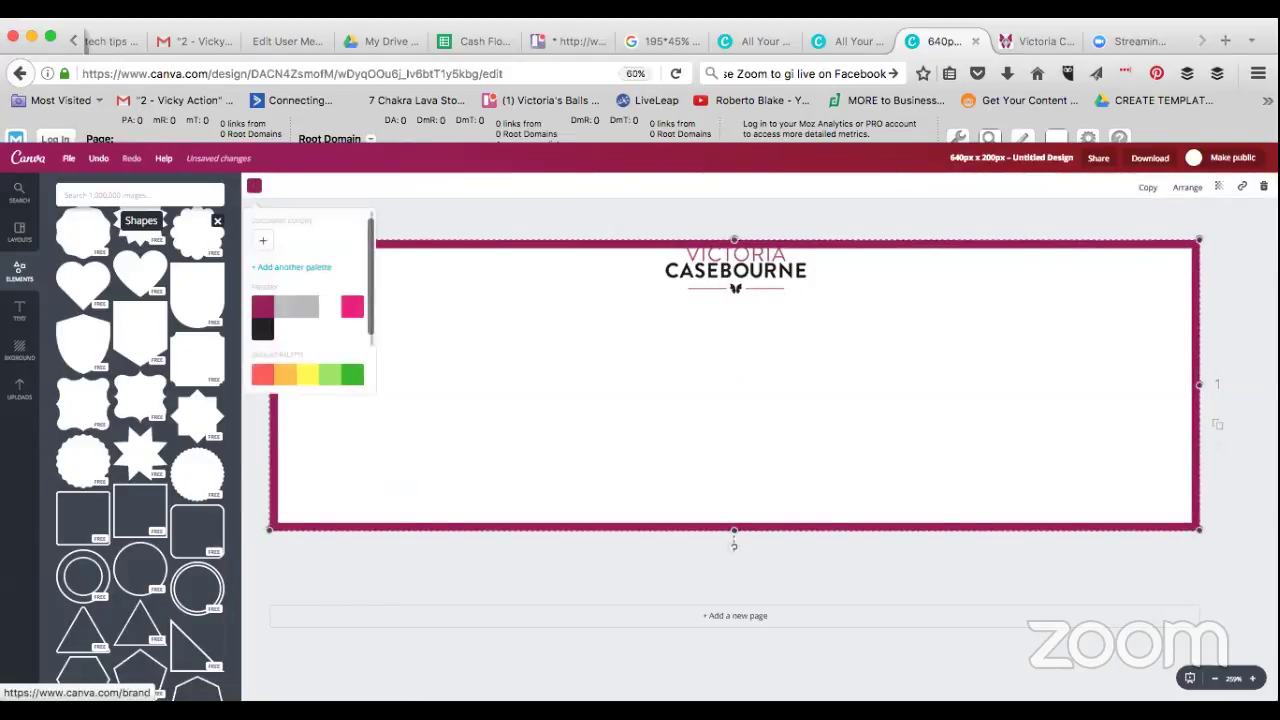
click(262, 328)
- Move the logo down slightly so it sits just inside the border's upper edge, keeping the border aligned with the canvas
click(733, 283)
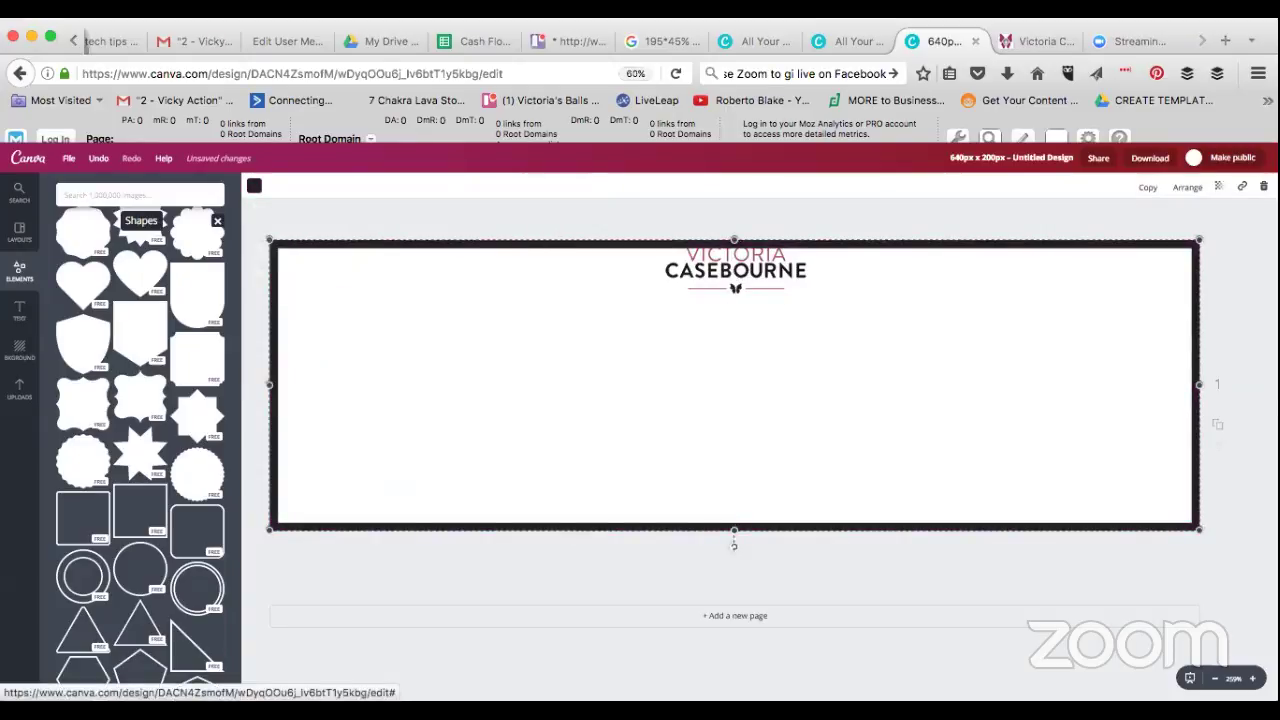
drag(730, 270, 728, 330)
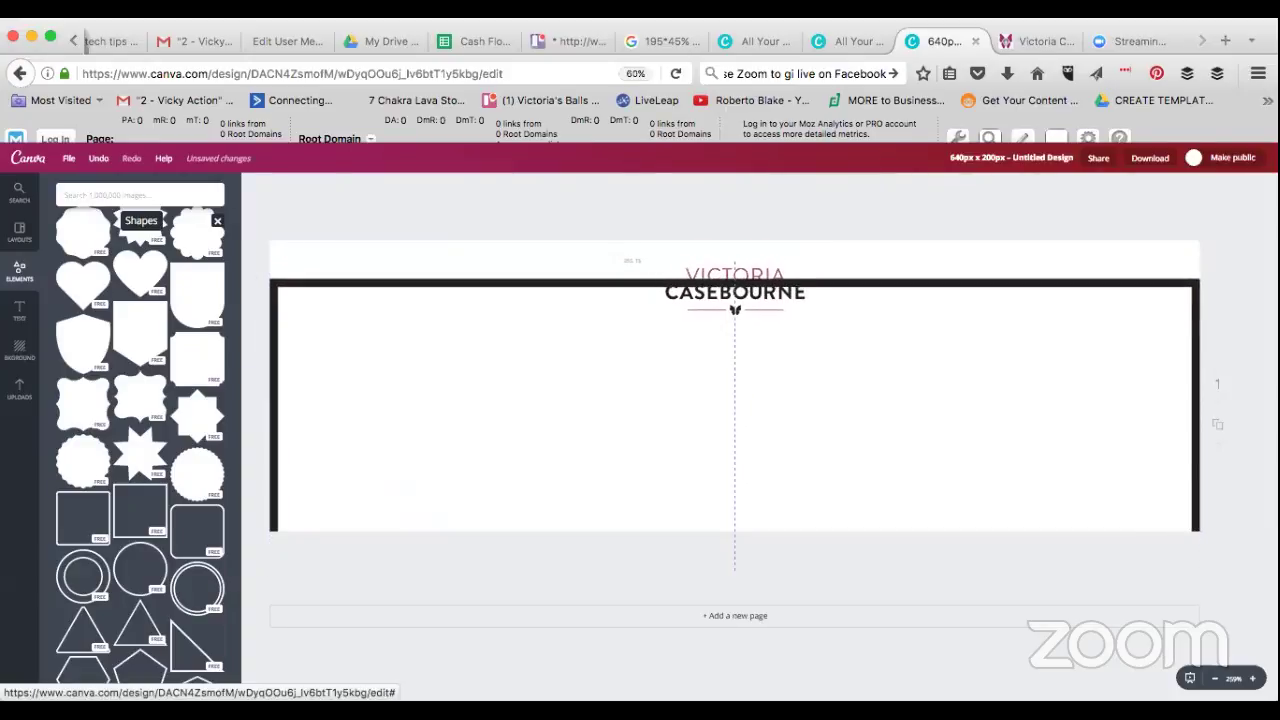
drag(840, 283, 842, 244)
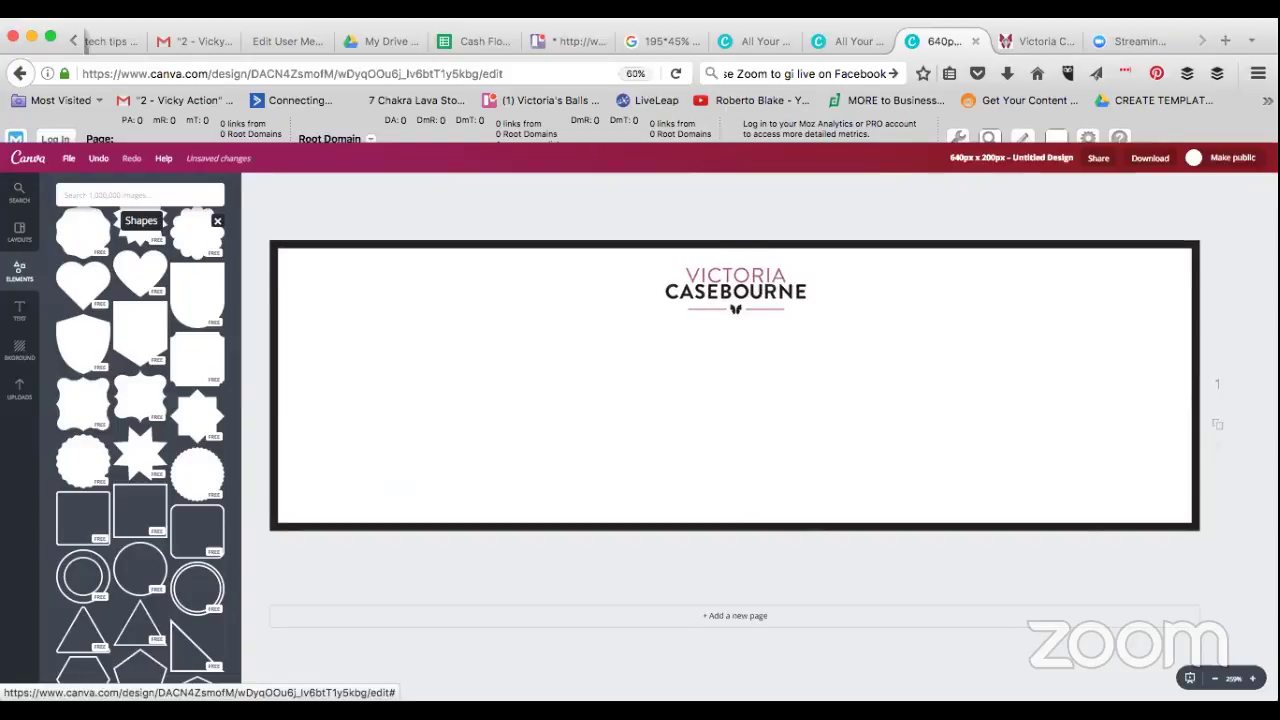
drag(730, 291, 731, 336)
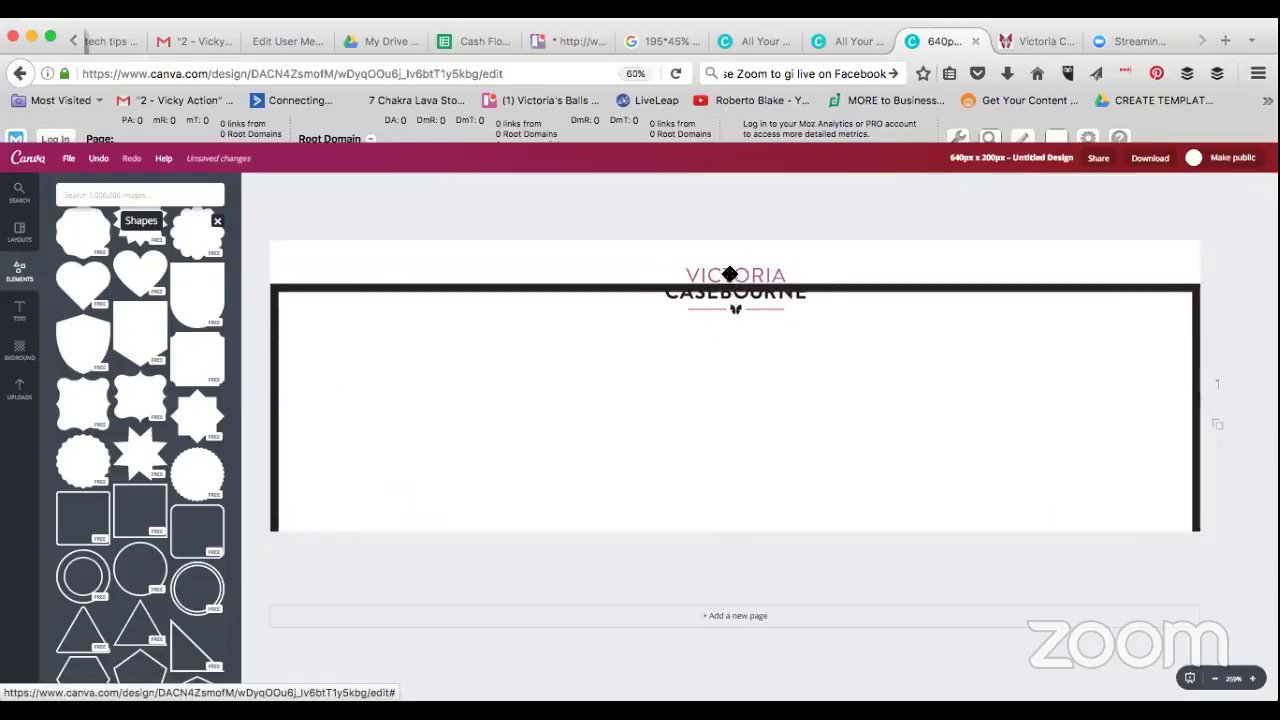
drag(836, 326, 842, 244)
key(Escape)
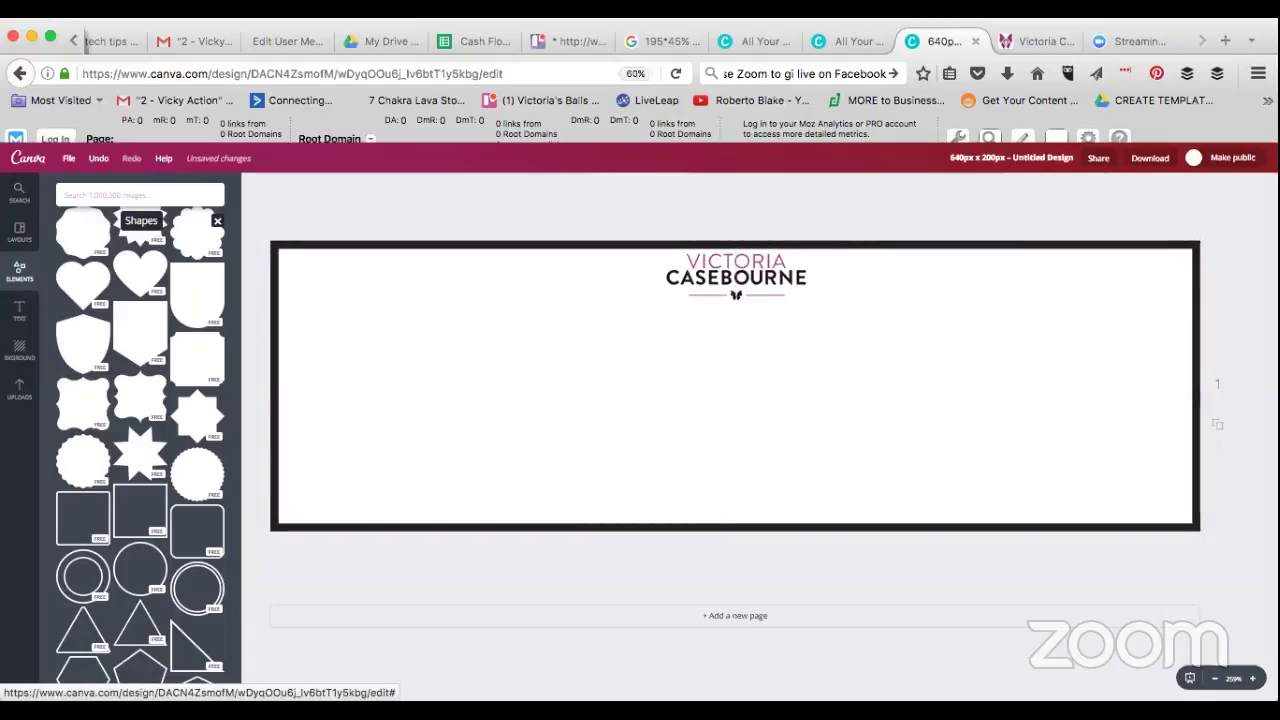
- Add a subheading to the banner reading "Did you like this? I would love a share or a Pin"
click(21, 315)
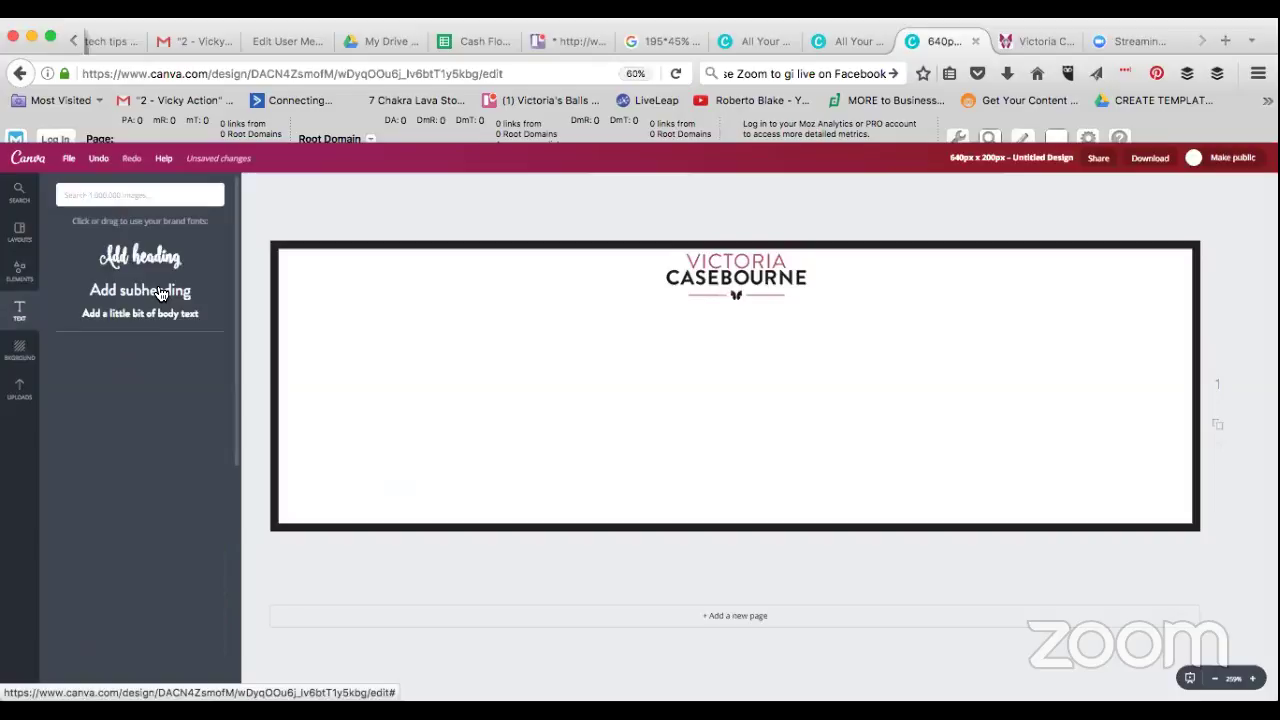
click(160, 293)
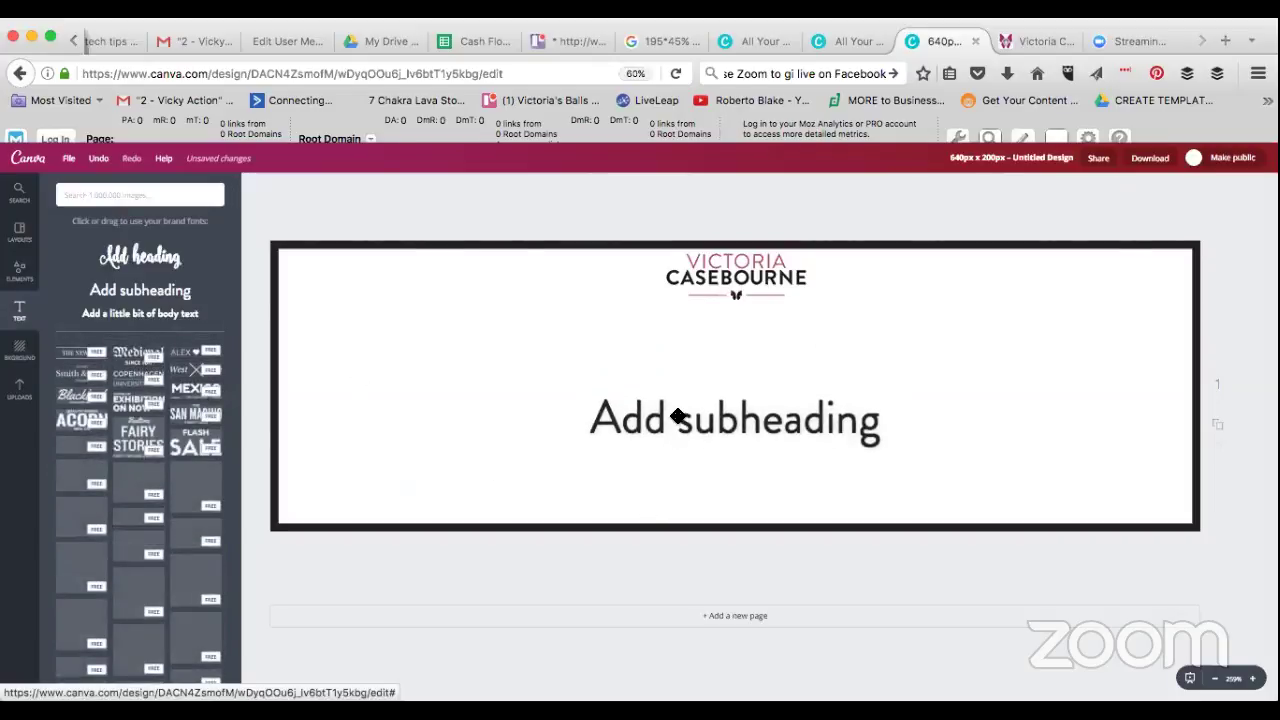
click(678, 416)
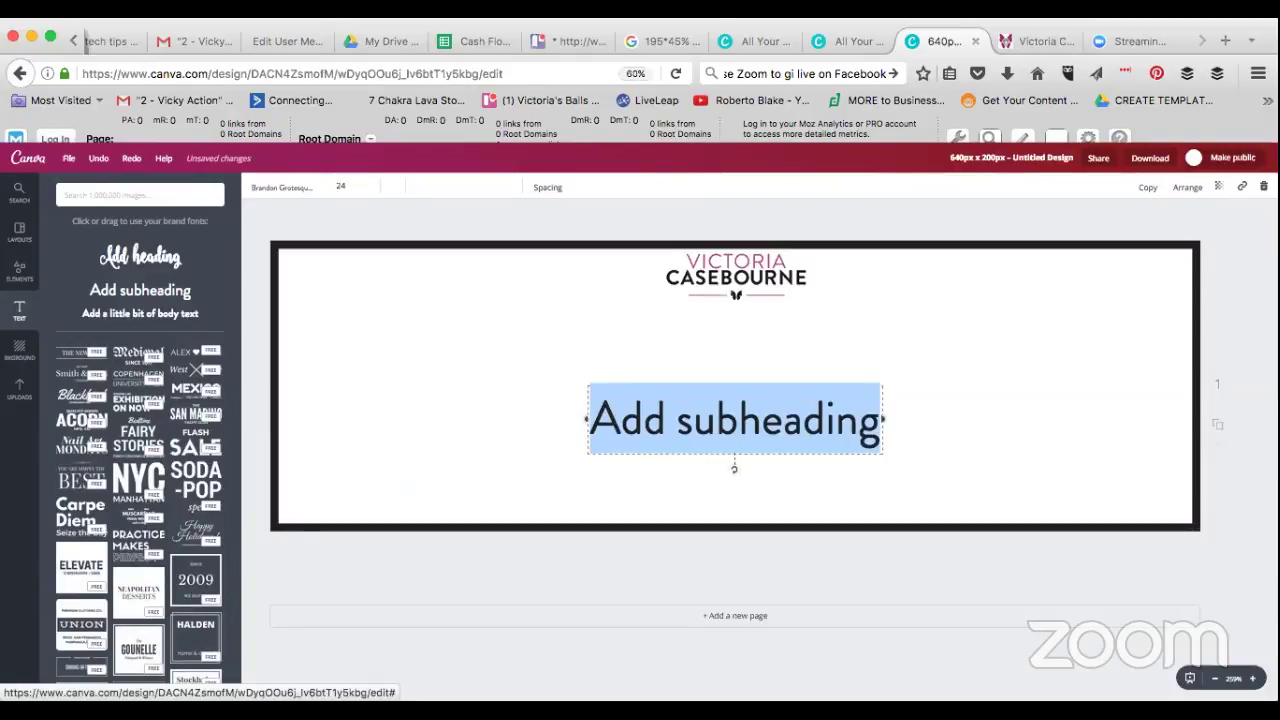
text(Did you like t)
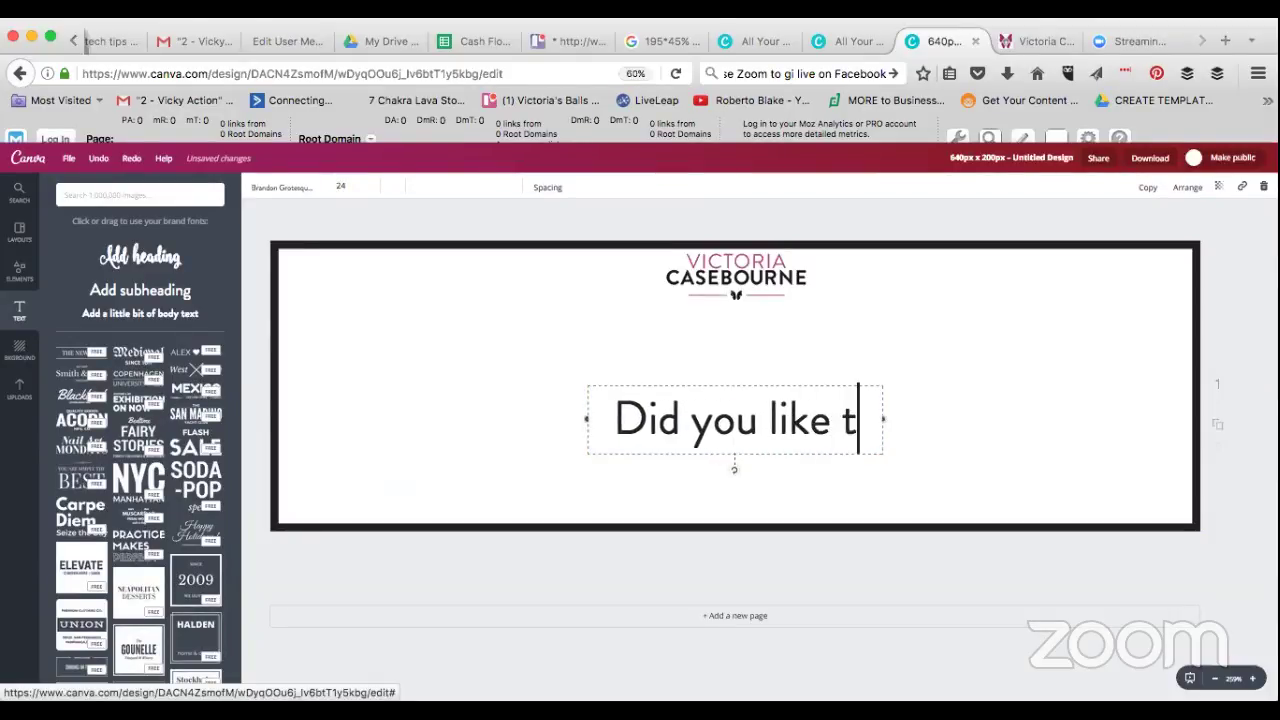
text(his? I would love a share or a pin)
key(BackSpace)
key(BackSpace)
key(BackSpace)
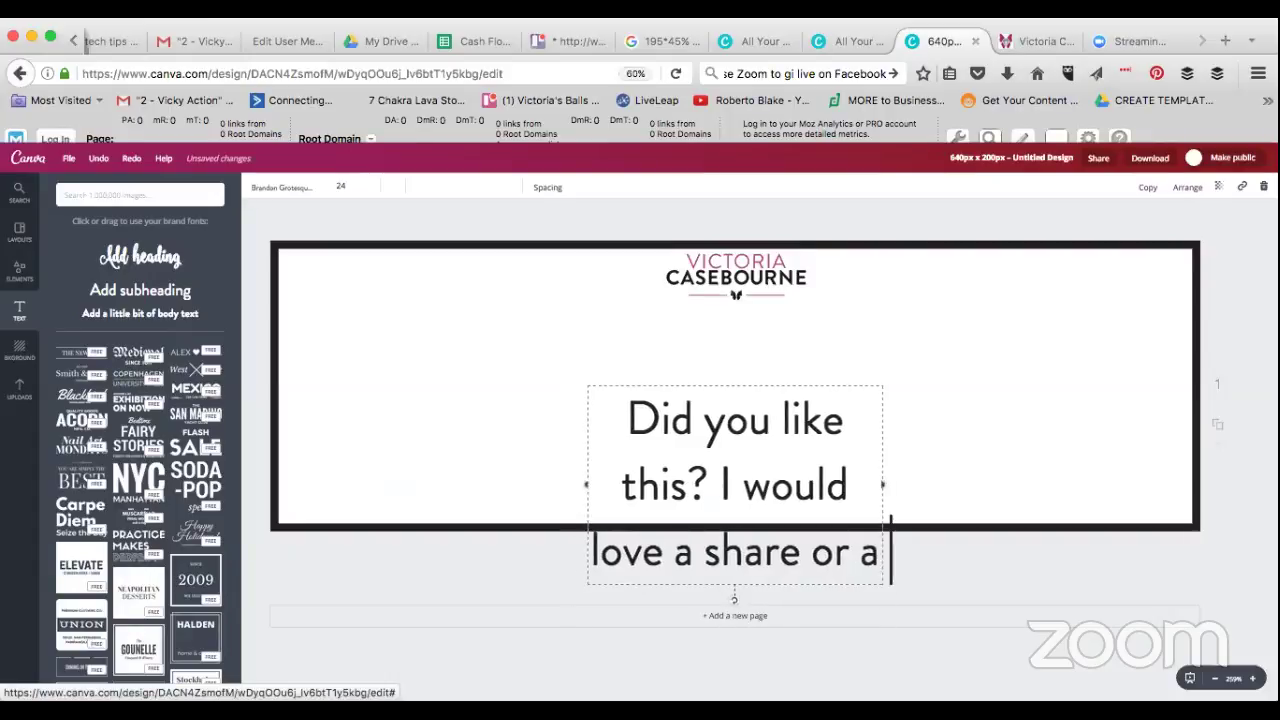
text(Pin)
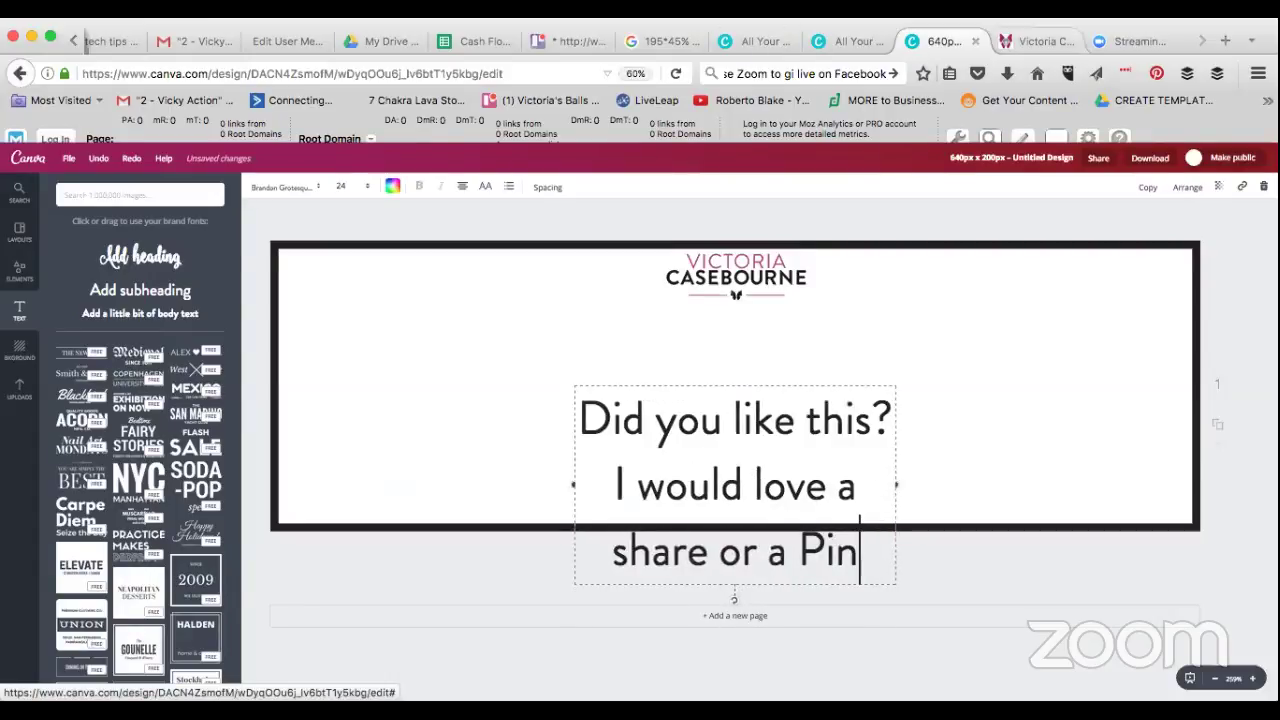
- Check the wording of a blog post banner on the website and replace the subheading's second sentence with "Don't forget to pin and share this with your friends."
key(ctrl+Tab)
scroll(640, 420, down, 5)
scroll(340, 318, down, 5)
click(312, 306)
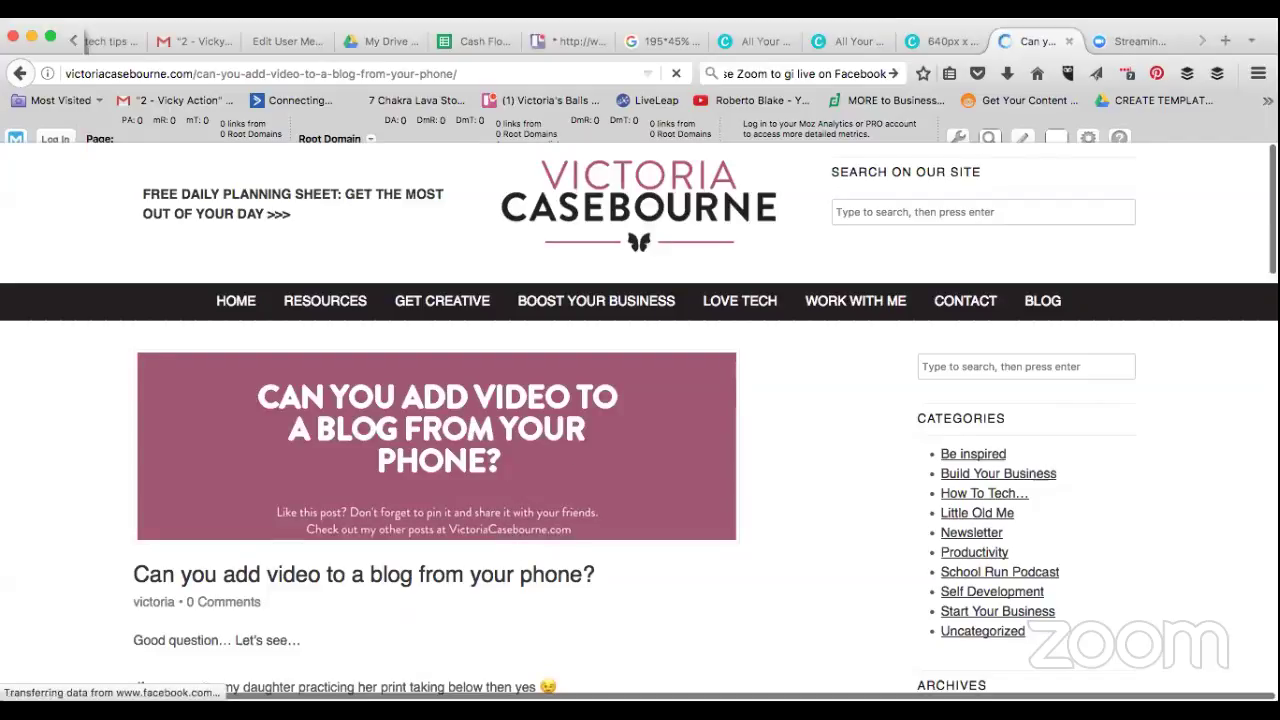
key(ctrl+shift+Tab)
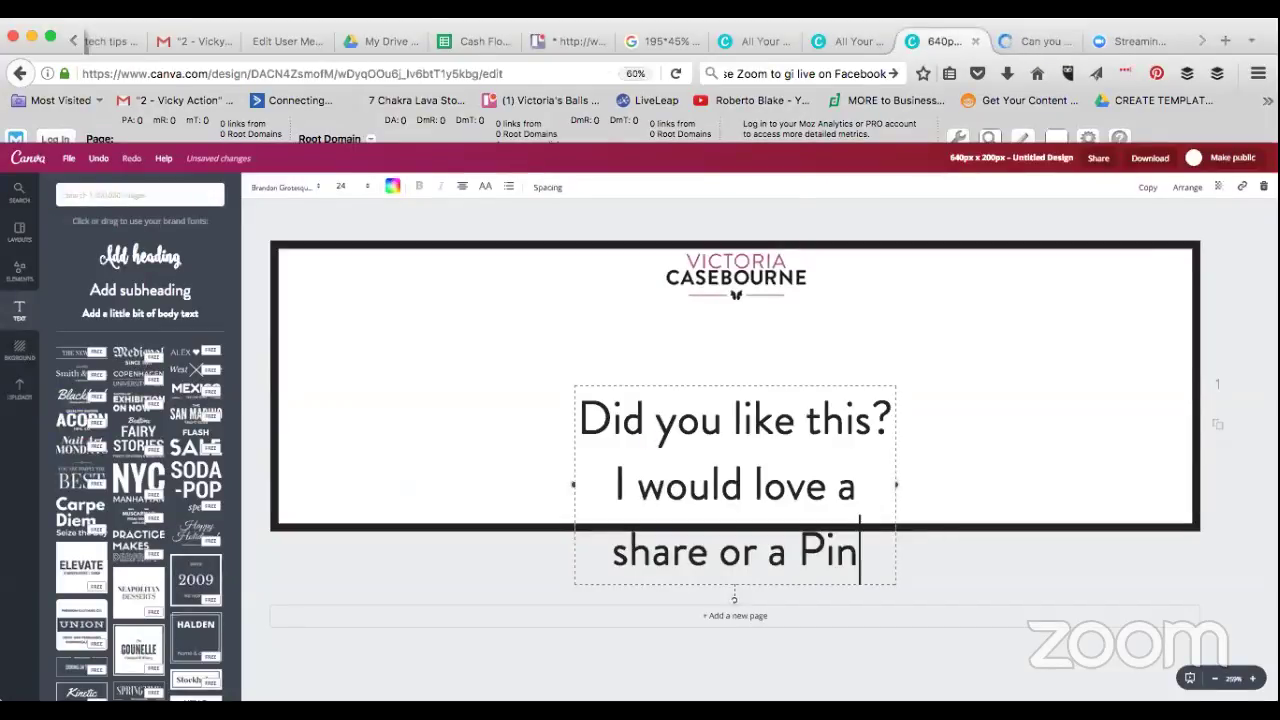
drag(614, 468, 858, 568)
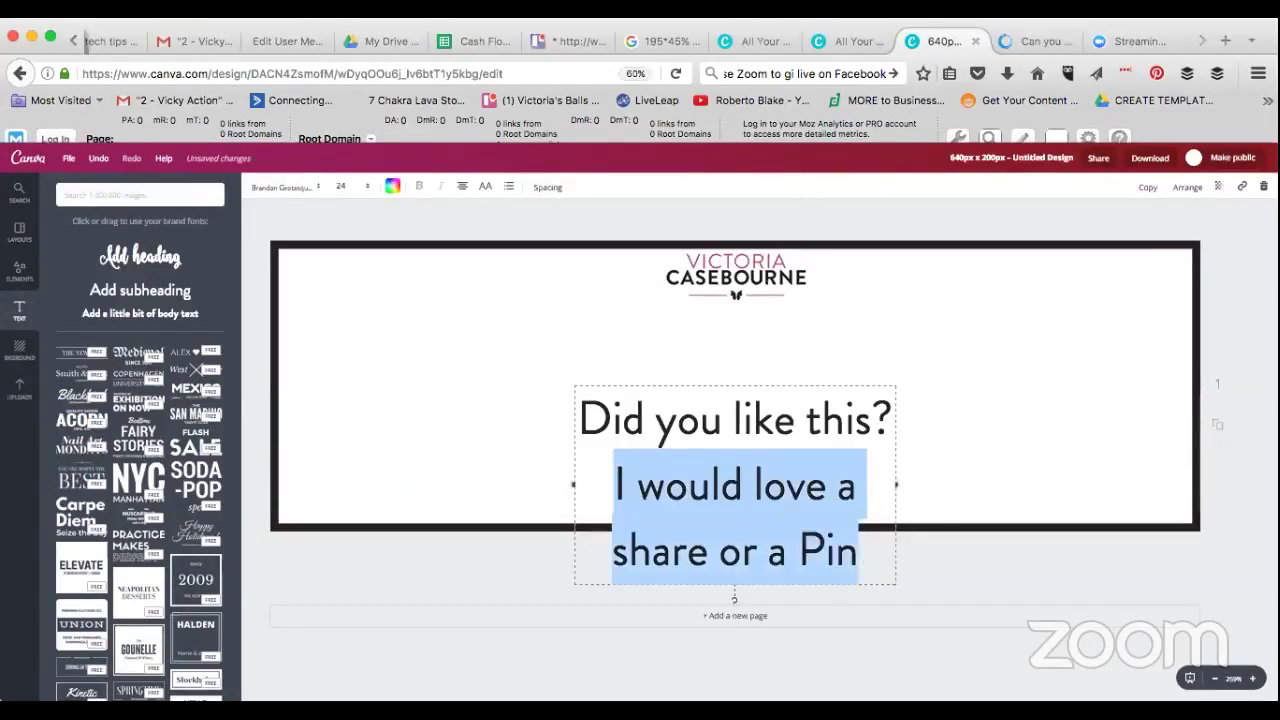
text(Don't g)
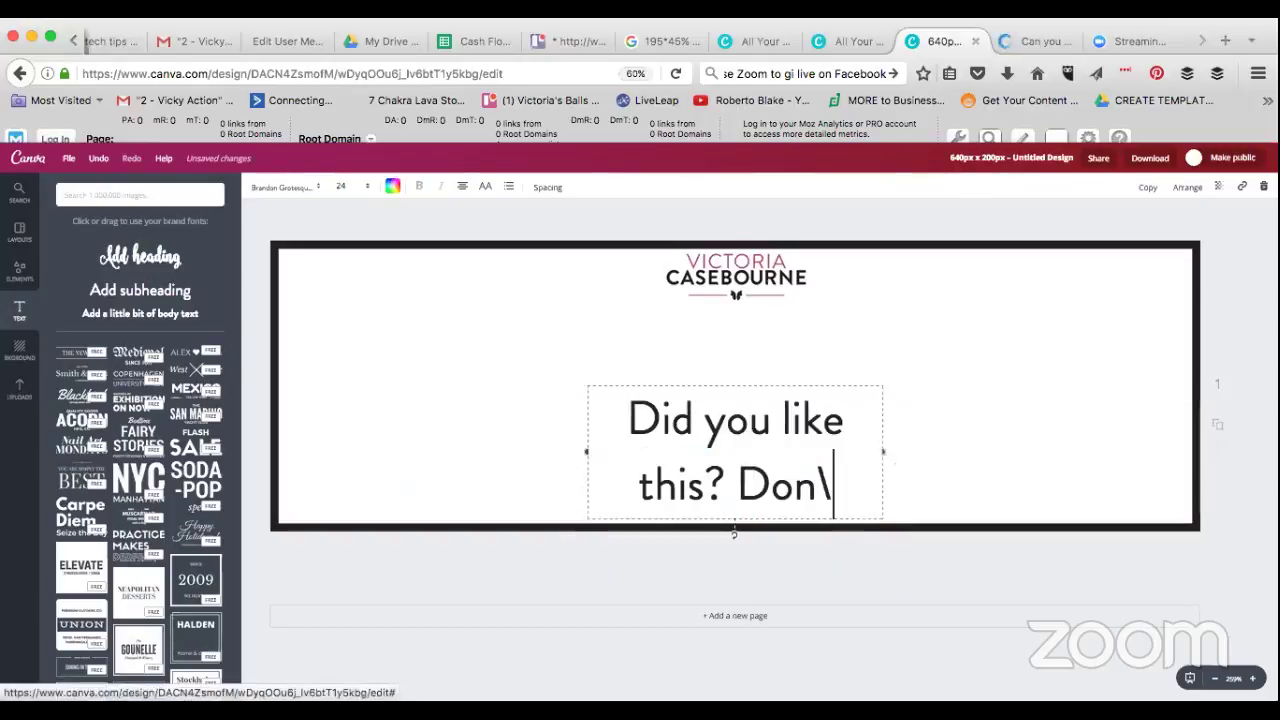
text(orget )
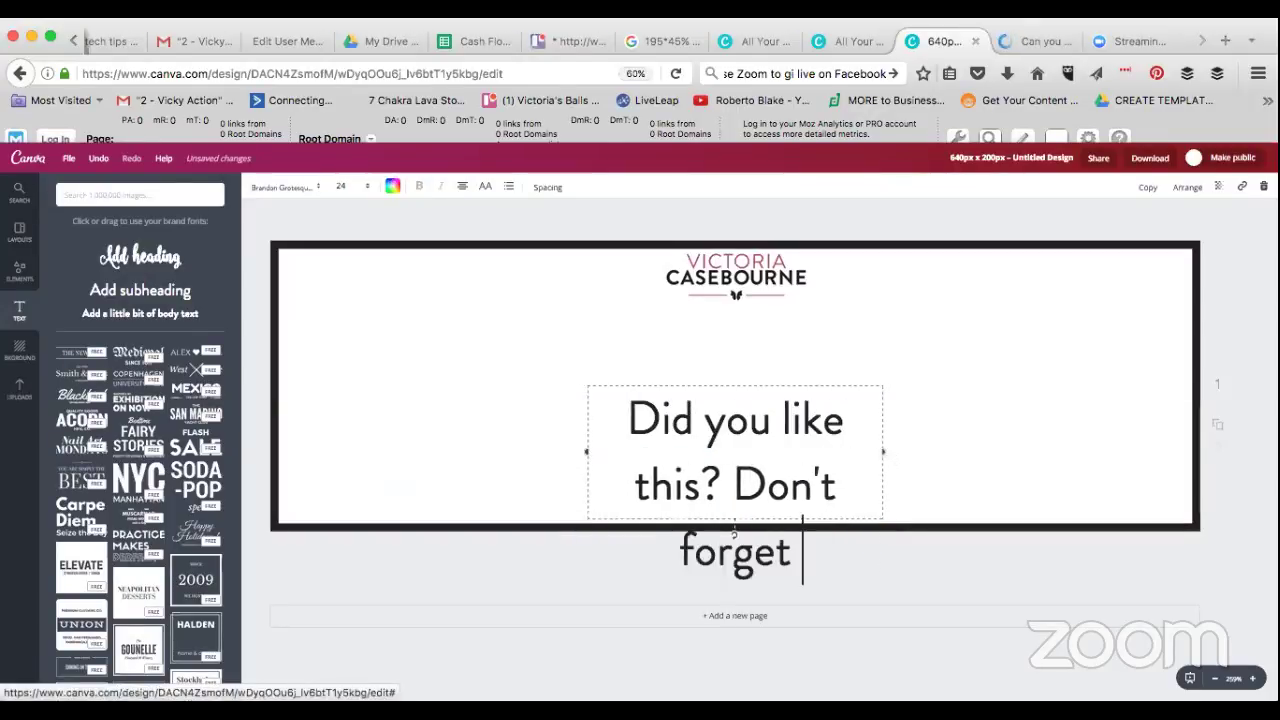
text(to pin and sh)
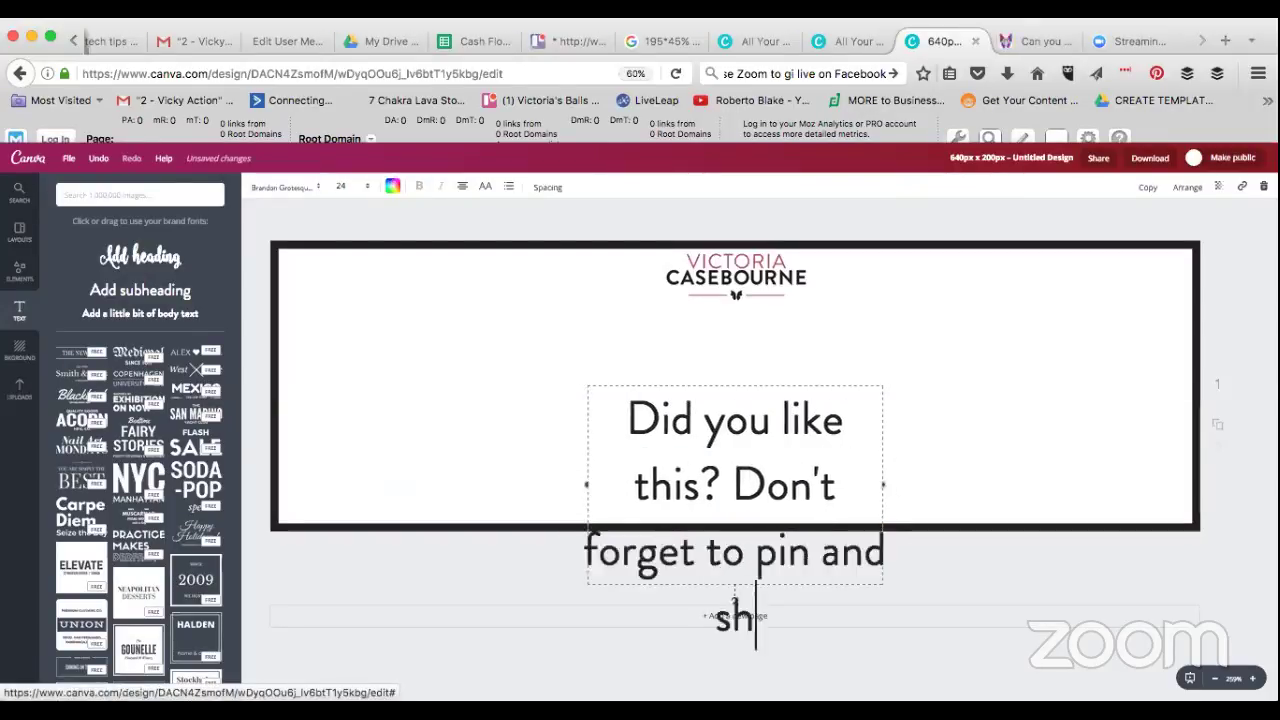
text(are this with)
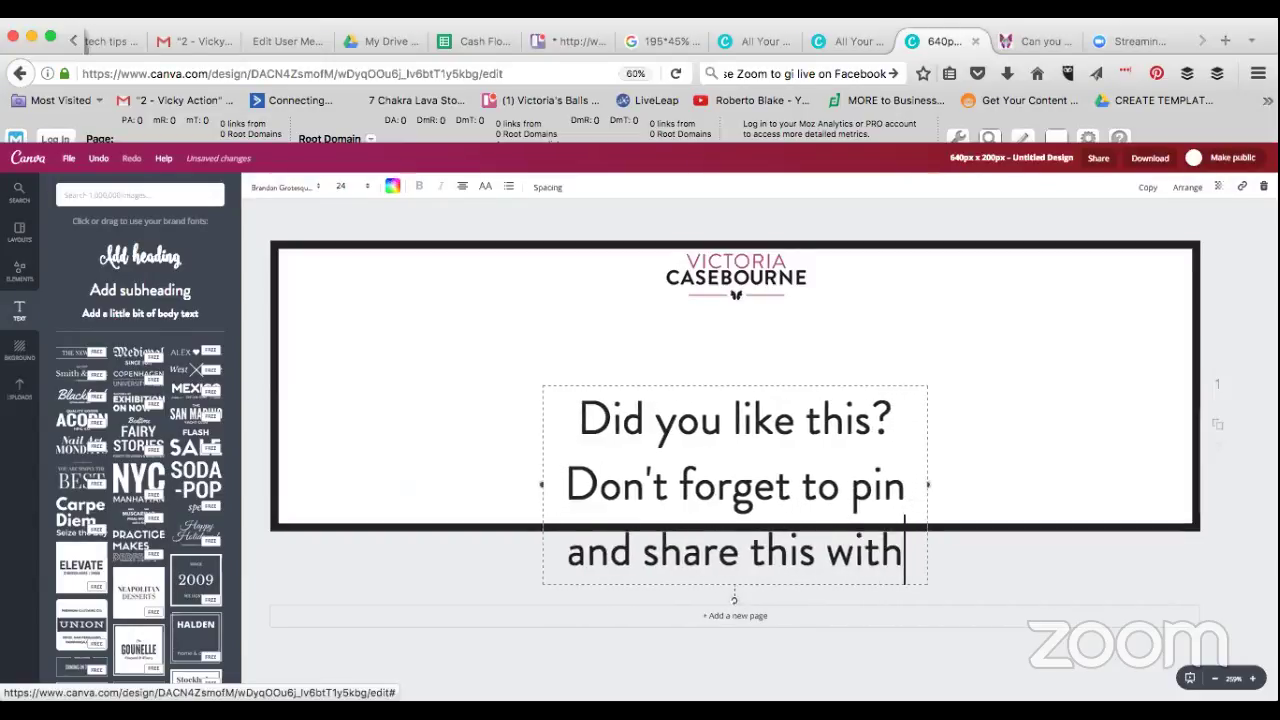
text( your friends.)
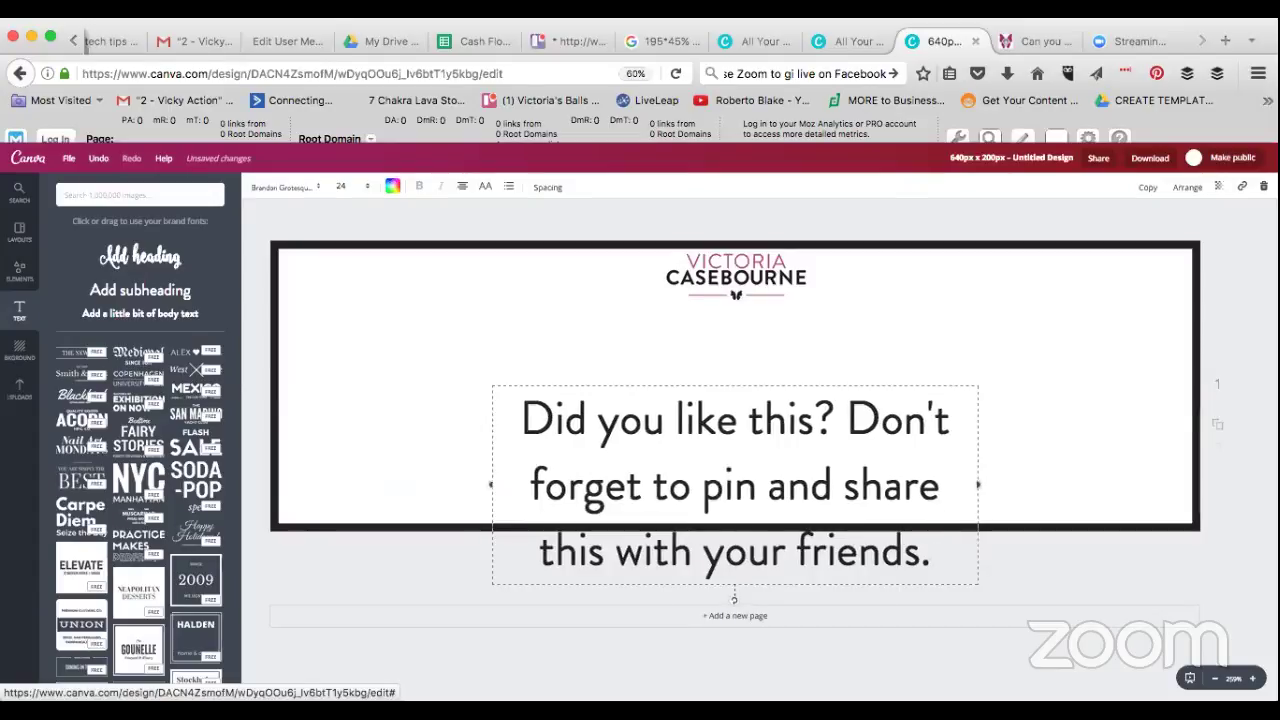
- Append "Find more at" and the blog's website address to the subheading
text( Find more at )
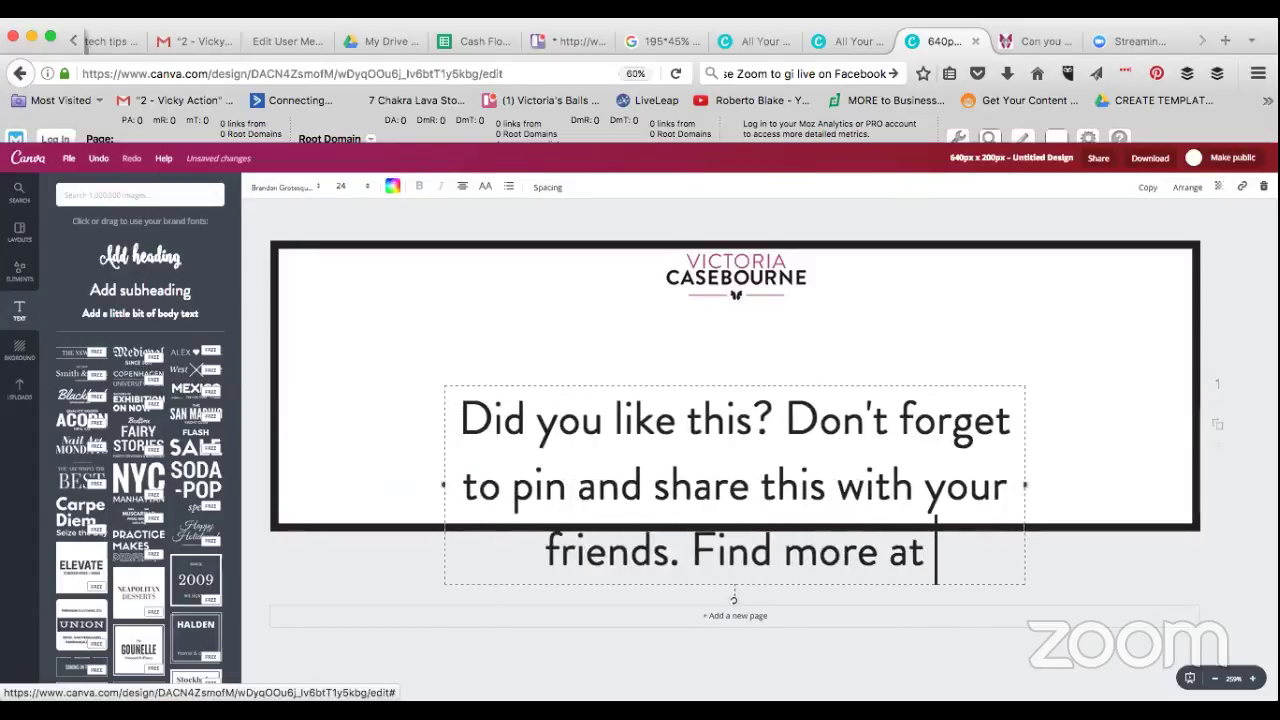
text(victoriacas)
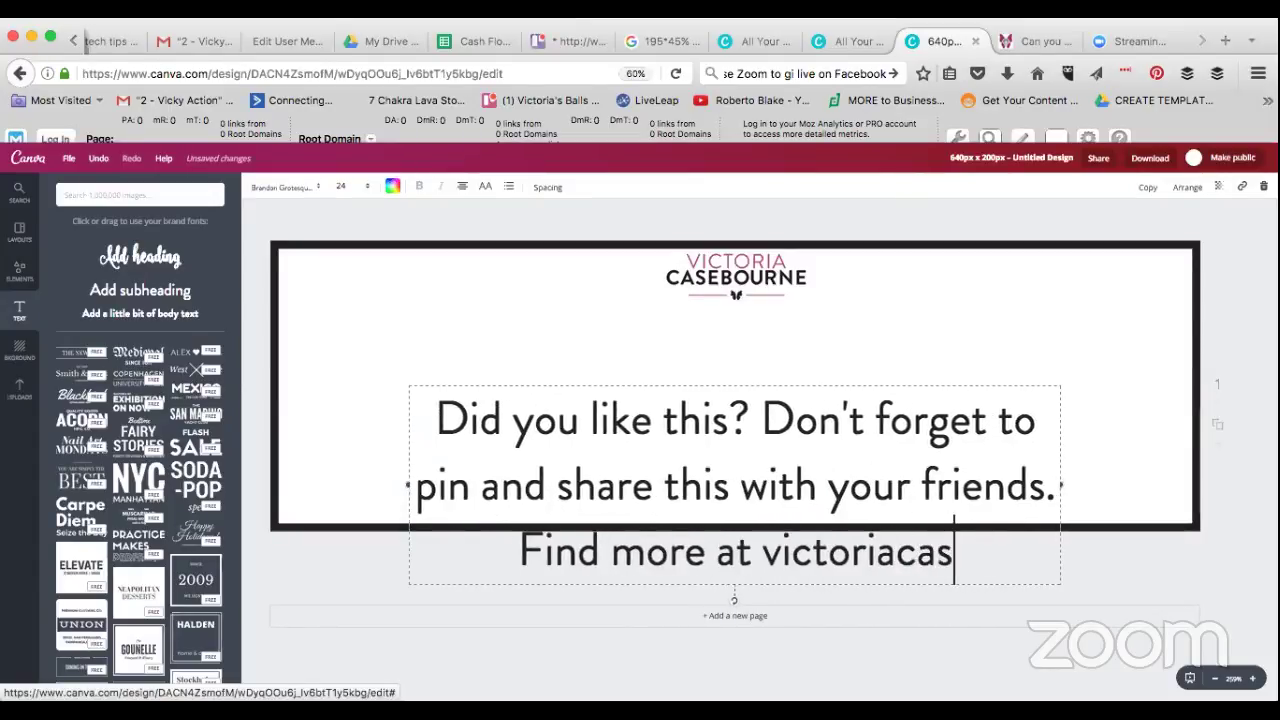
text(ebourne.com)
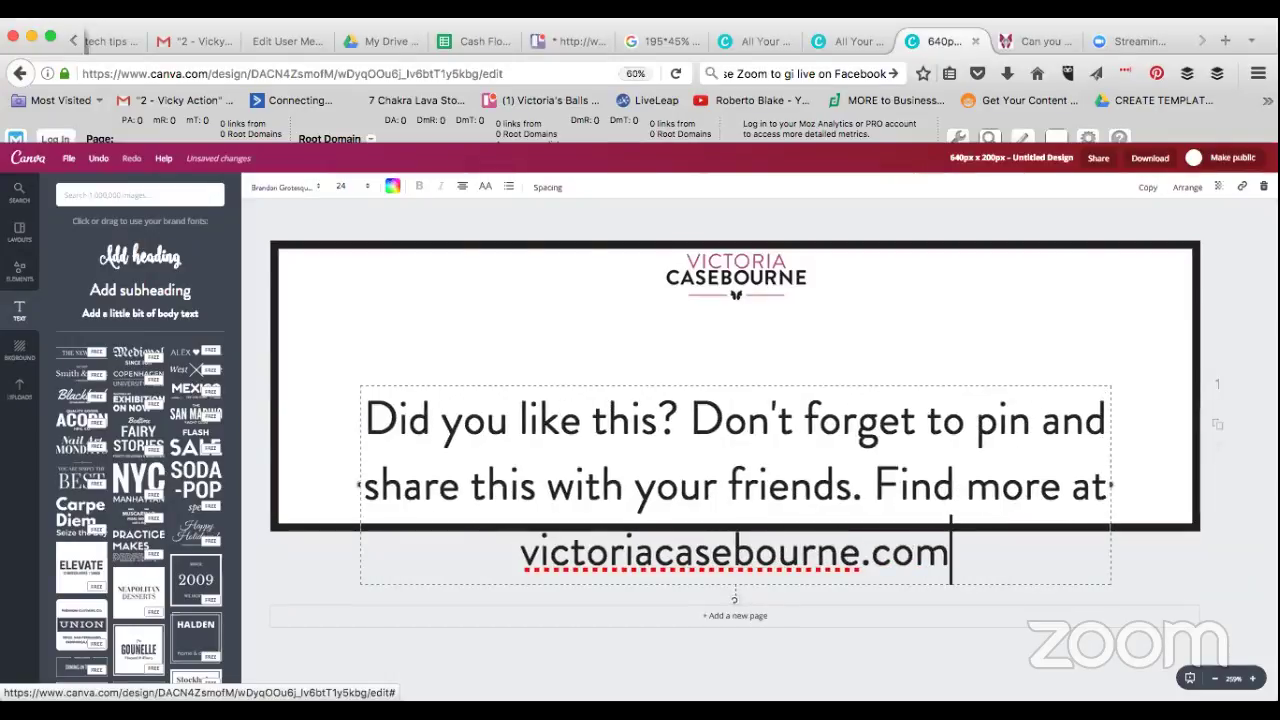
- Set the font size of the whole subheading text to 12
key(super+a)
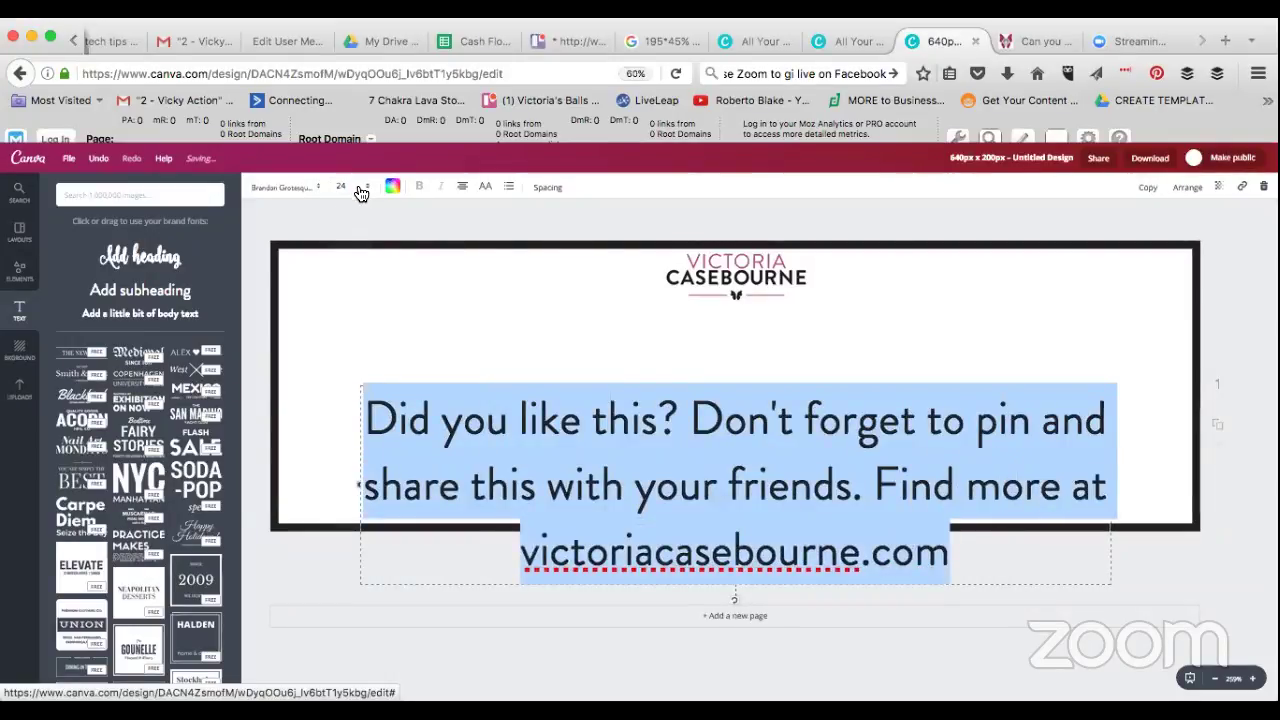
click(361, 193)
click(342, 285)
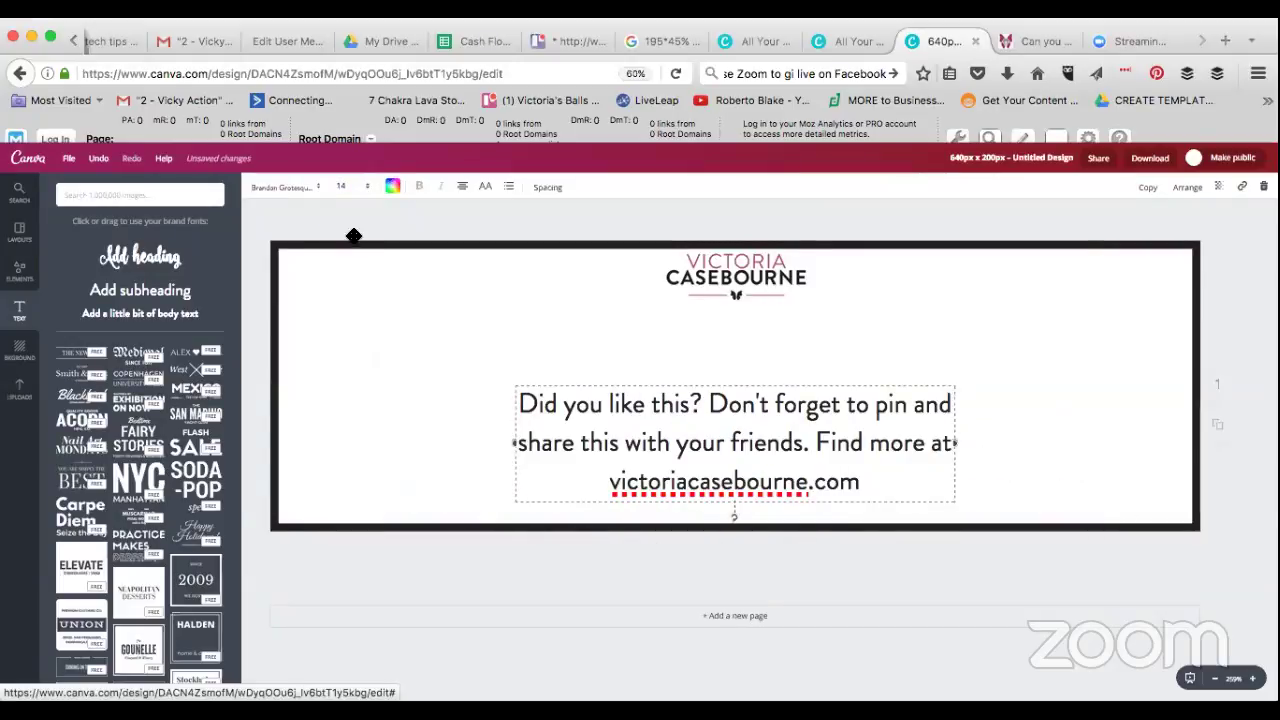
click(360, 190)
click(350, 265)
- Widen the subheading's text box to nearly the banner's full width and move it down to the border's lower edge
drag(430, 444, 288, 451)
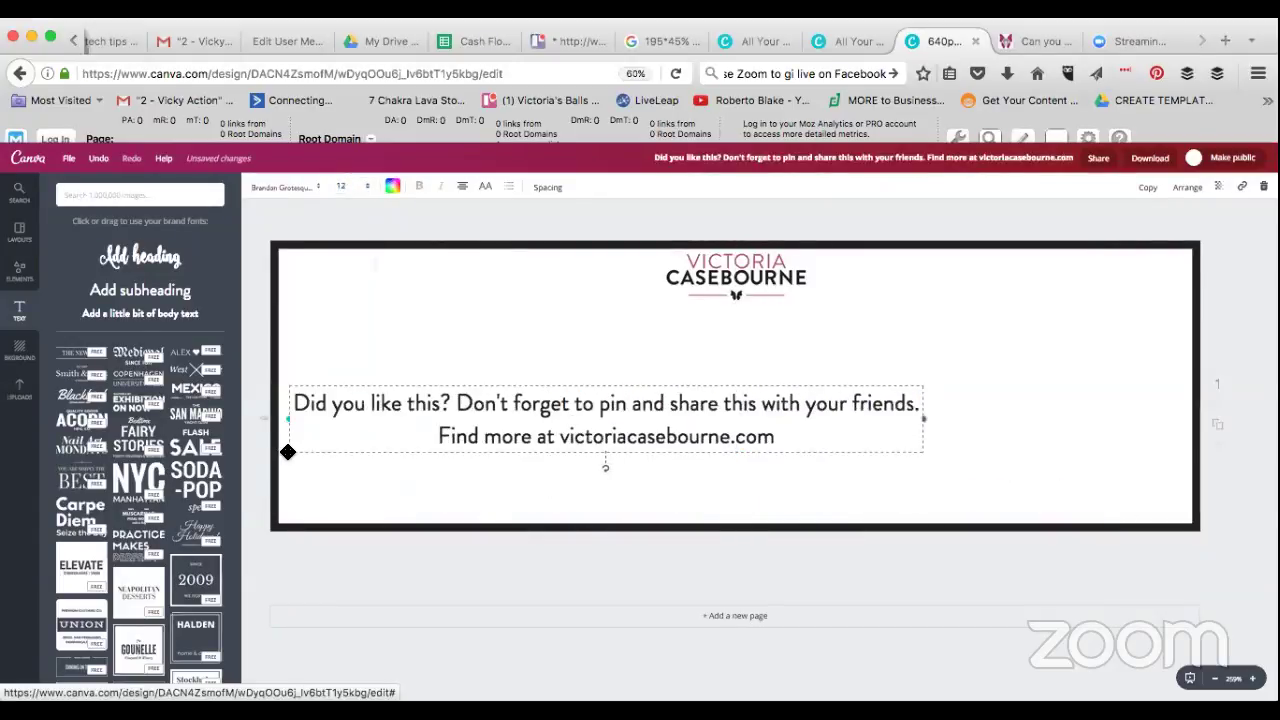
drag(1038, 428, 1186, 420)
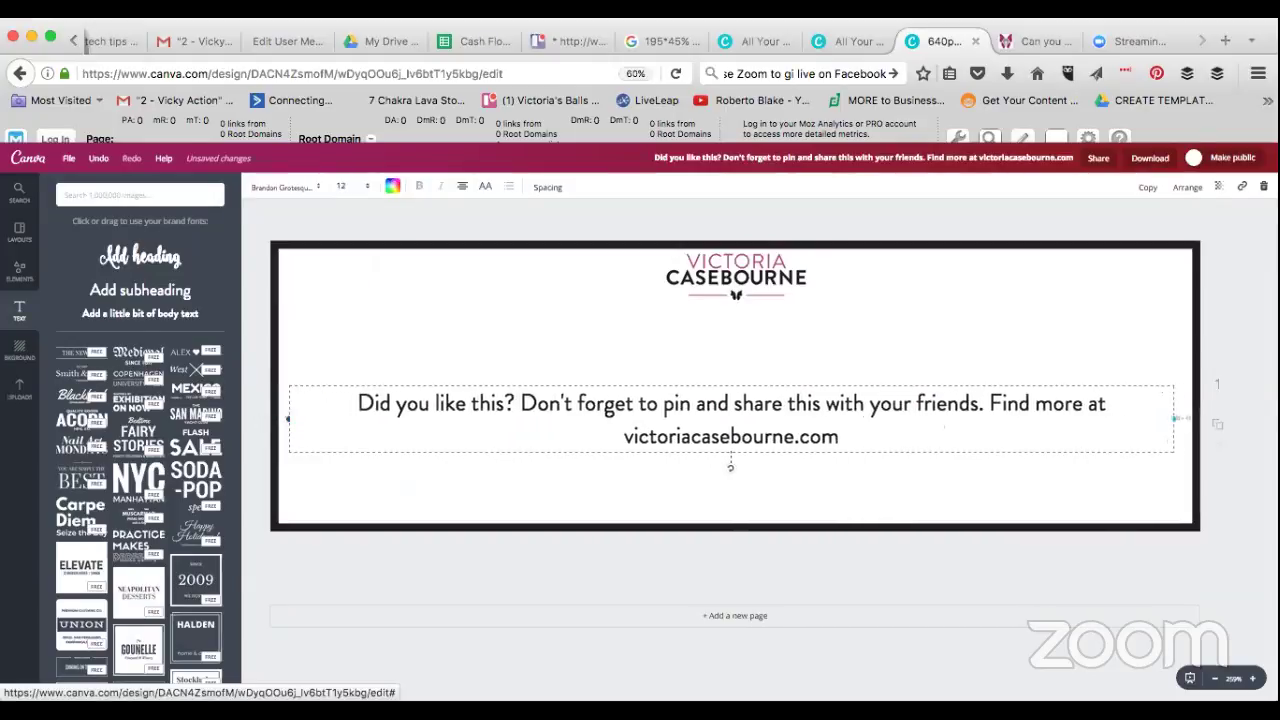
drag(786, 456, 767, 510)
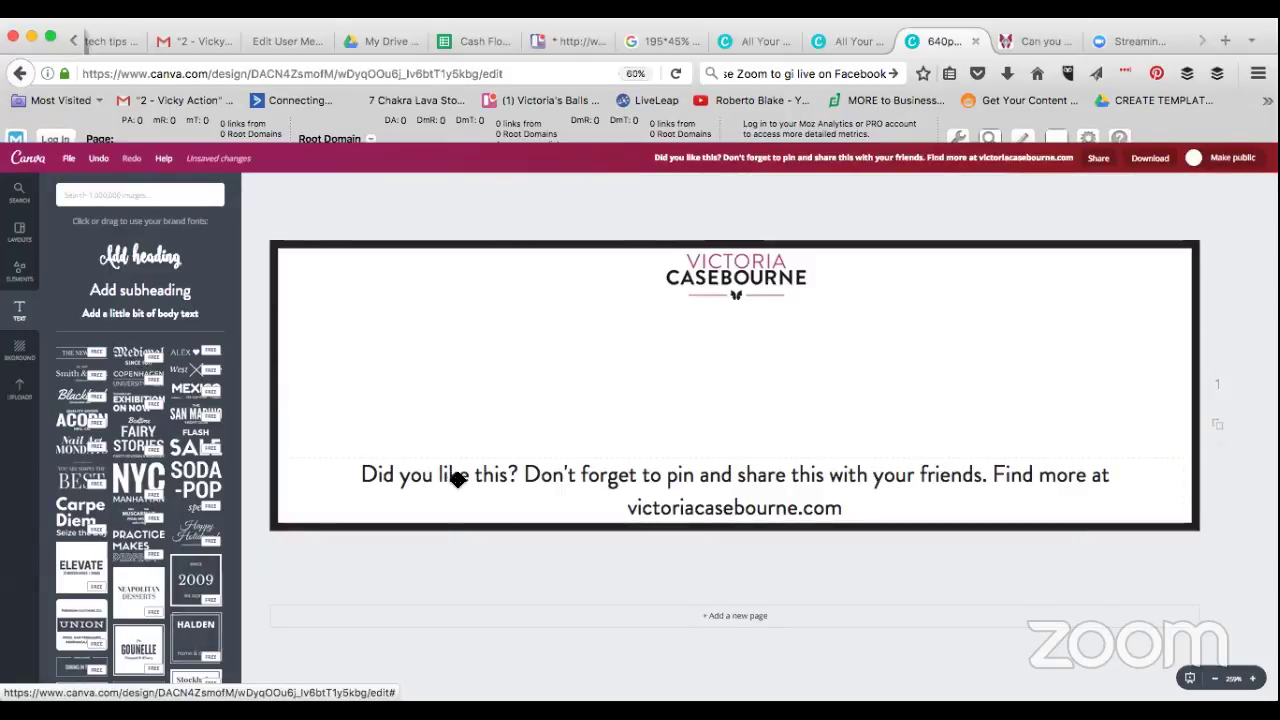
- Set the subheading's font size to 10 and move the single line down to just above the border's lower edge
click(403, 474)
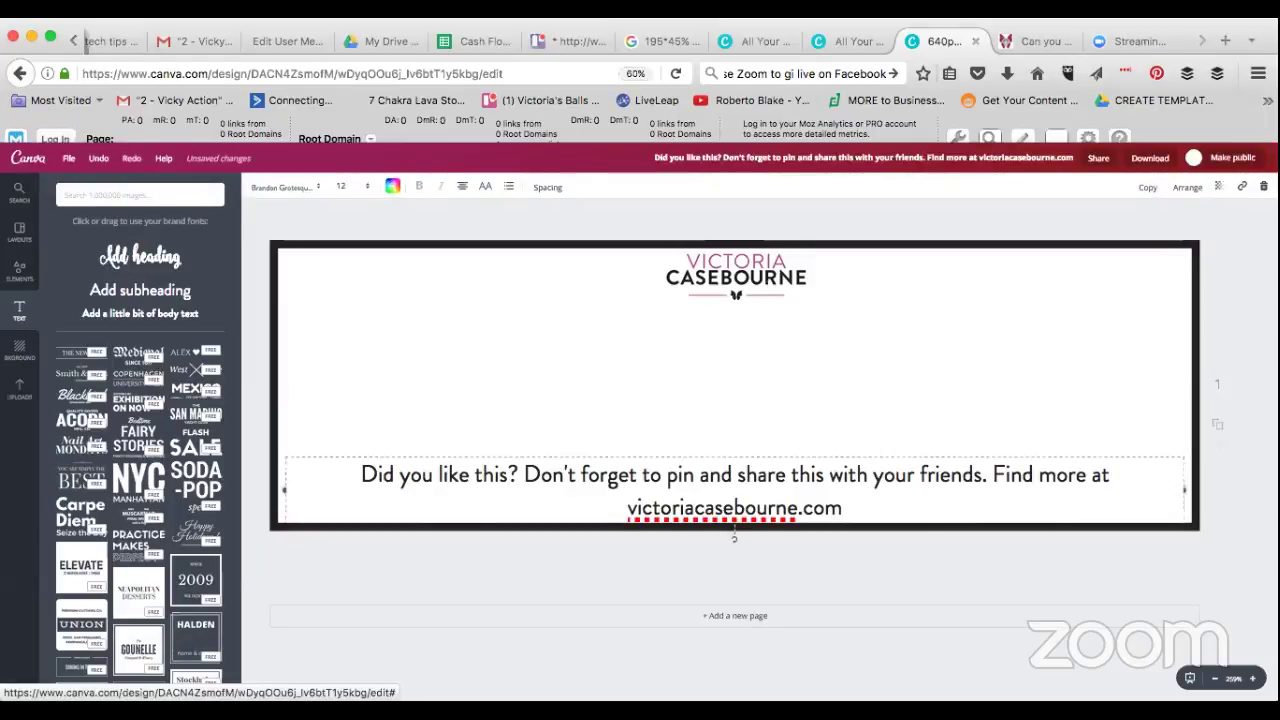
key(ctrl+a)
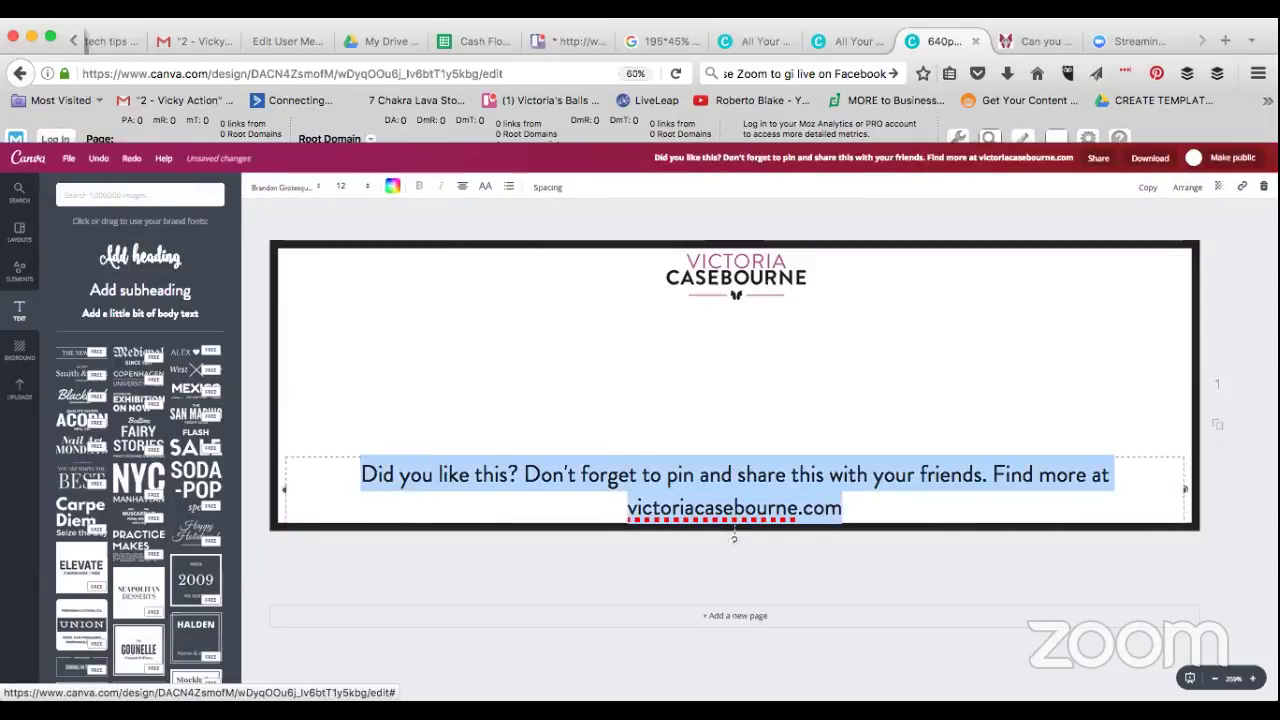
click(350, 190)
click(347, 246)
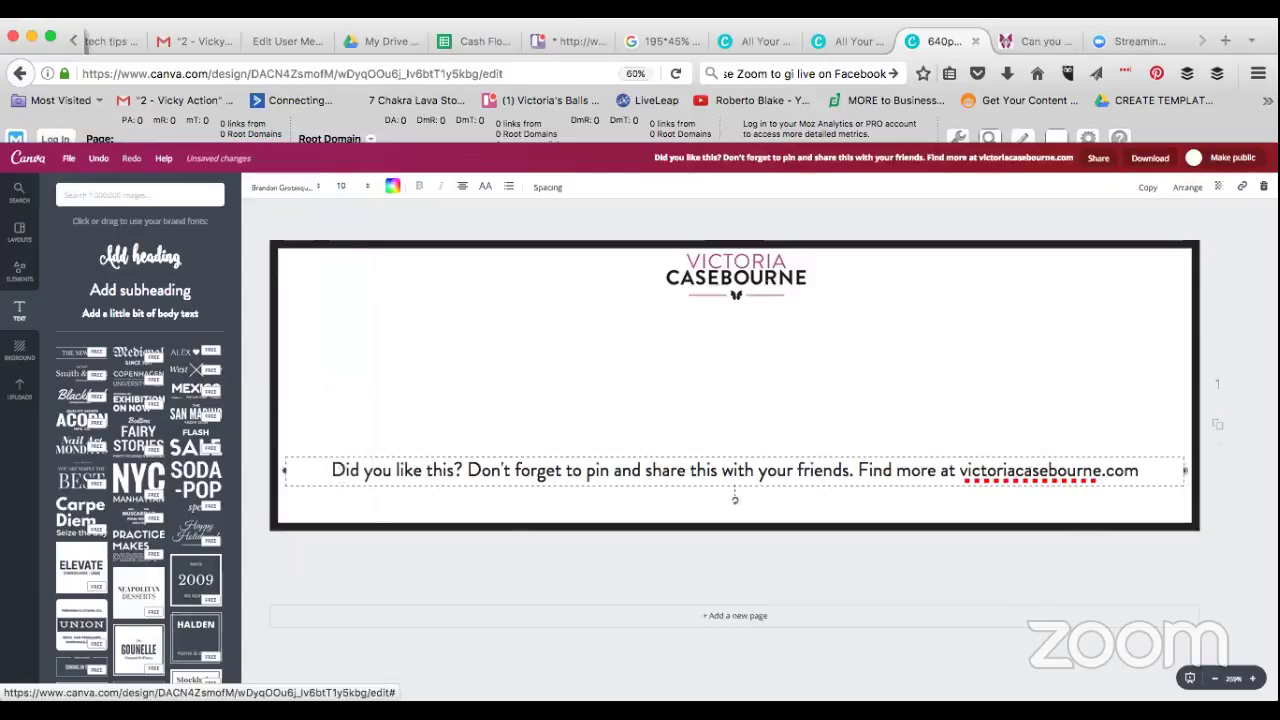
drag(640, 480, 652, 504)
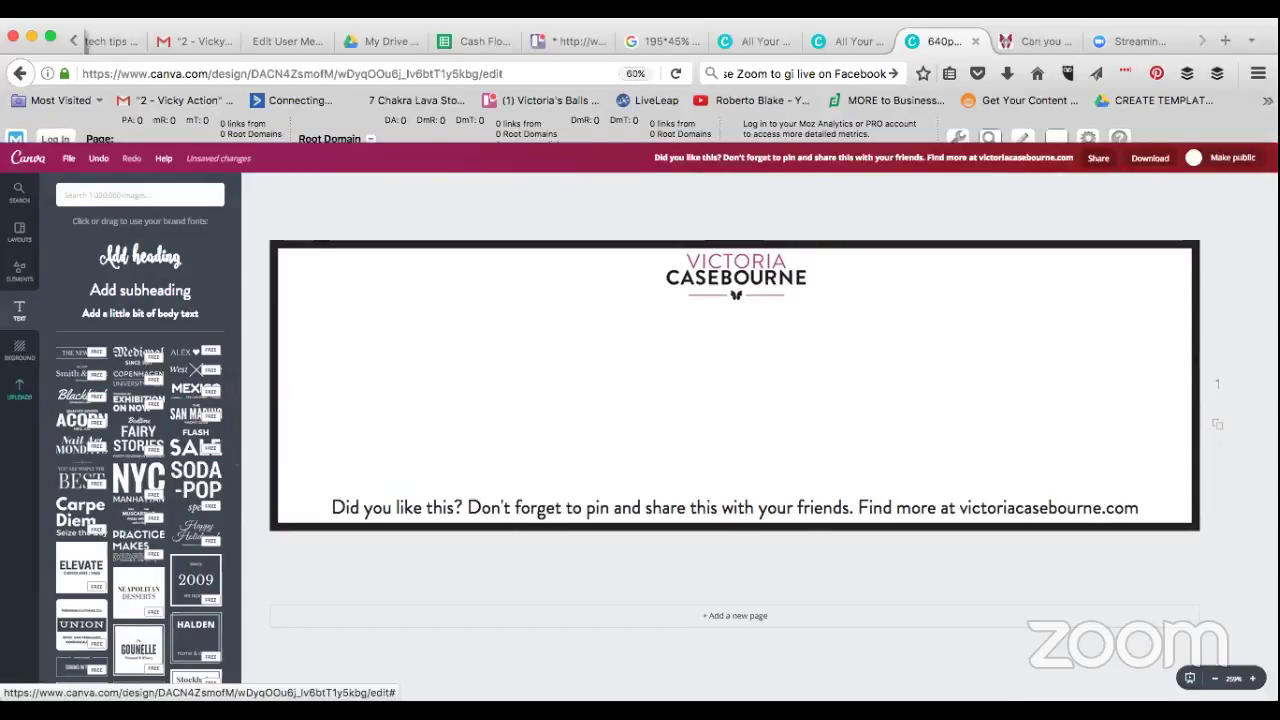
- Fill the banner's background with the uploaded photo of the woman against a blue sky and reposition it to show her face and shoulders
click(16, 397)
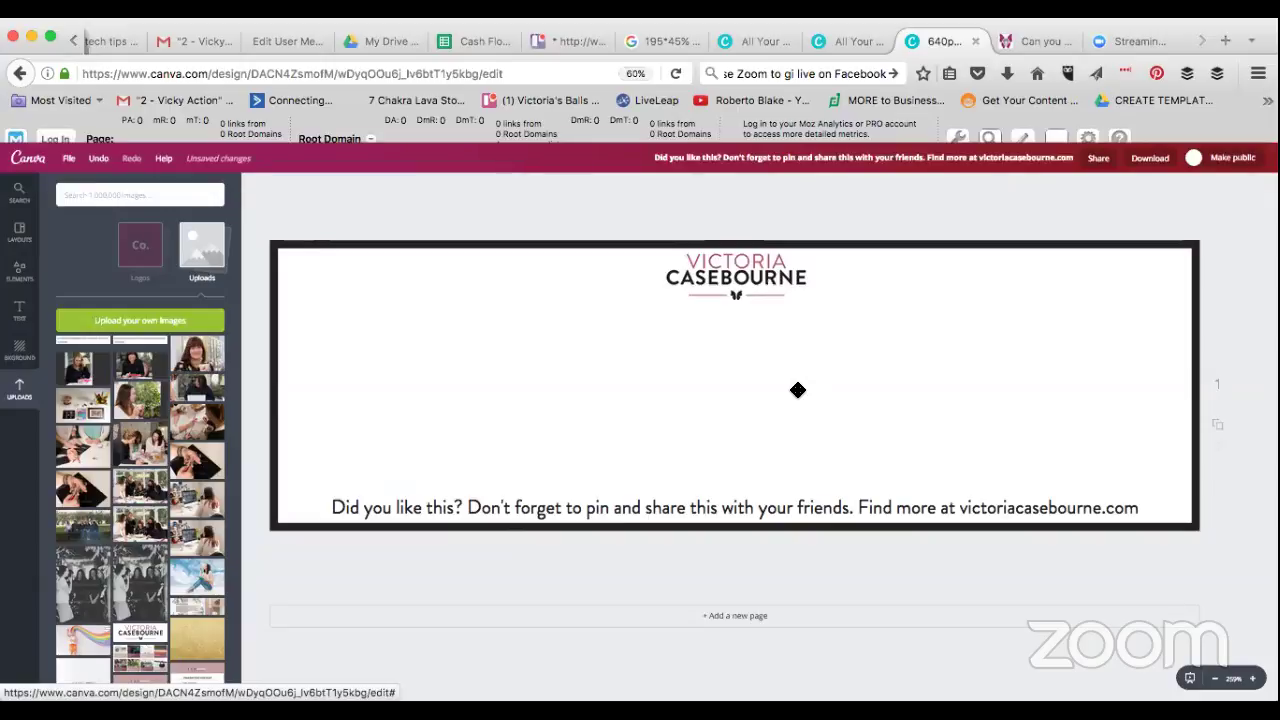
scroll(73, 577, down, 3)
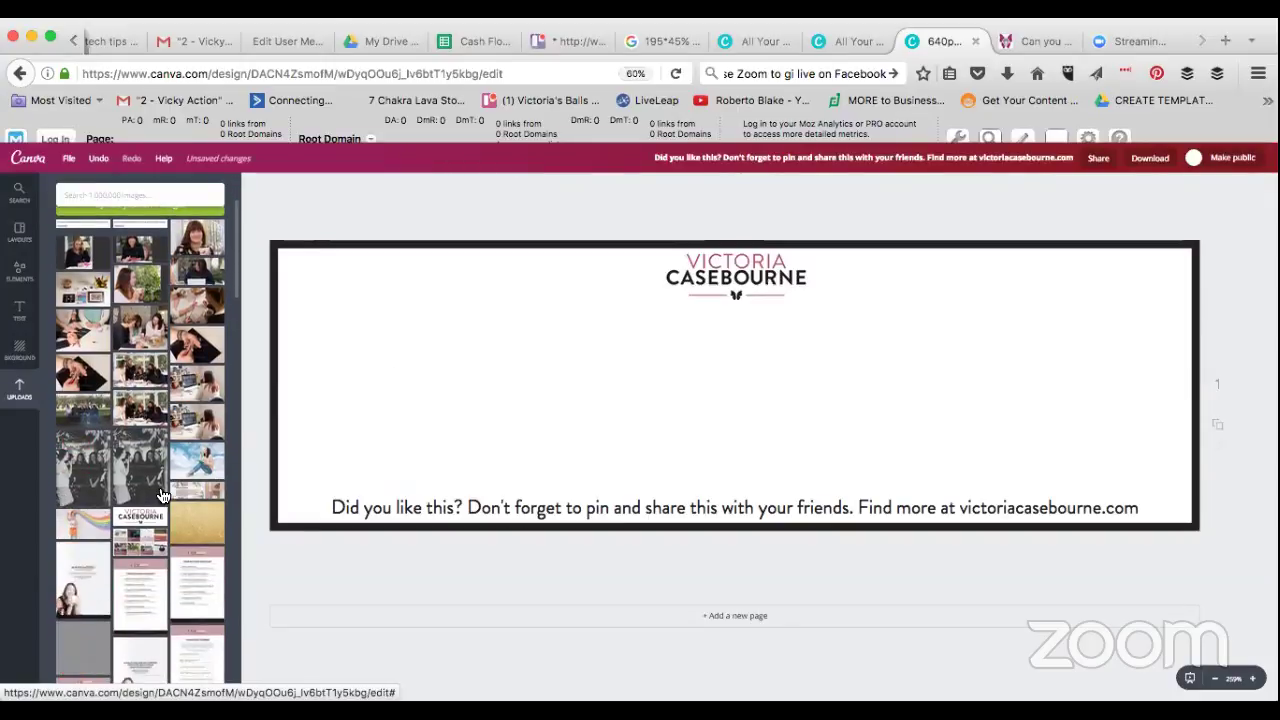
drag(197, 460, 997, 378)
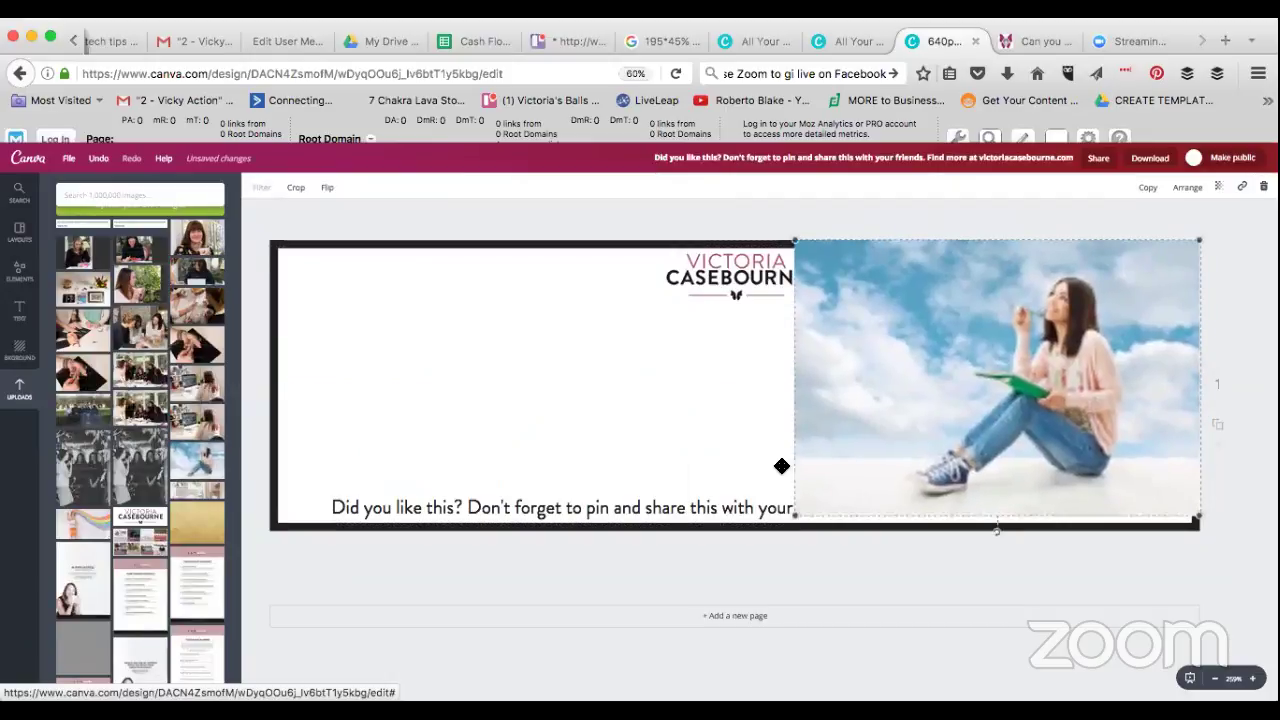
drag(734, 508, 355, 457)
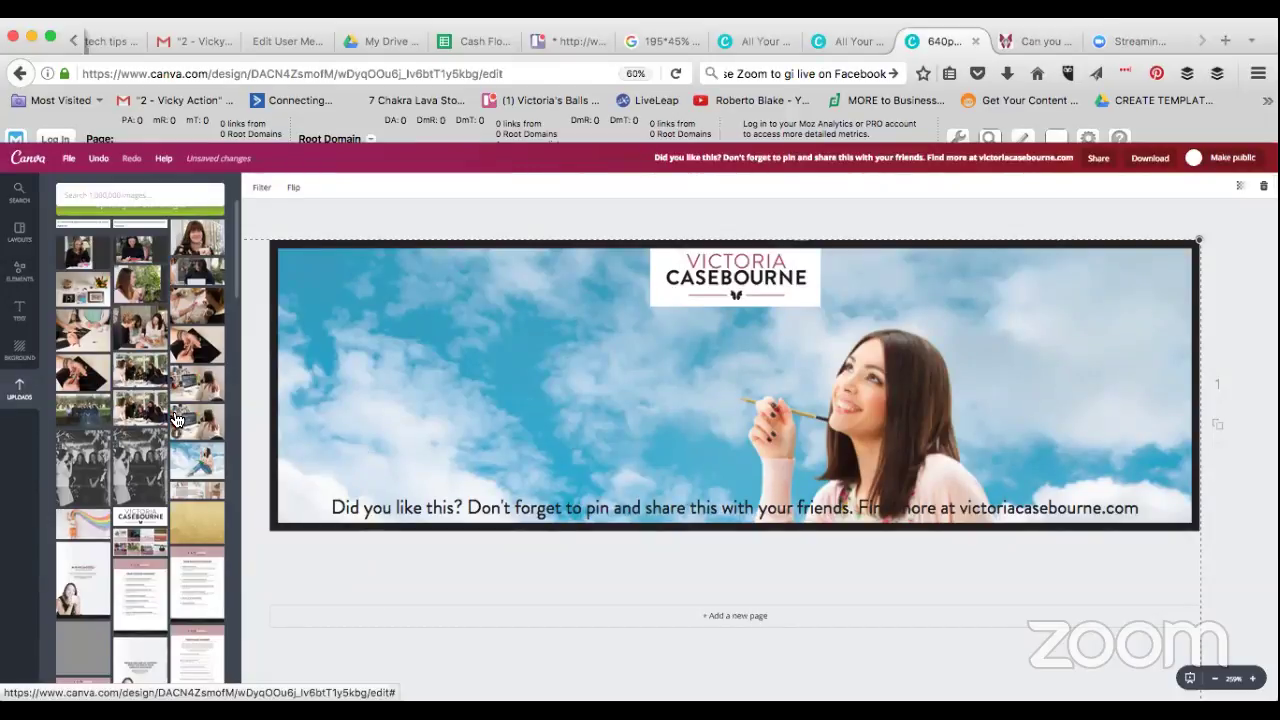
scroll(140, 470, up, 2)
drag(115, 487, 850, 424)
drag(323, 420, 326, 360)
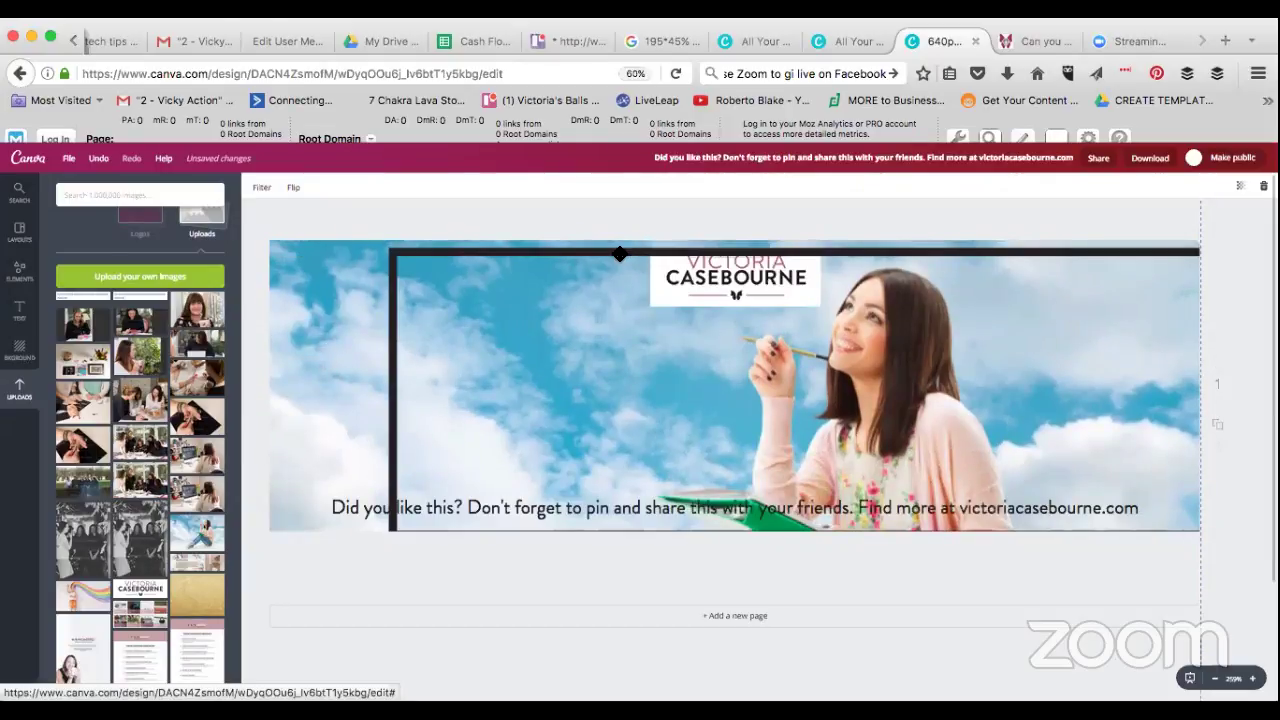
- Move the black border down and to the right, away from the banner's edges, to uncover the background photo
click(503, 243)
drag(500, 244, 500, 244)
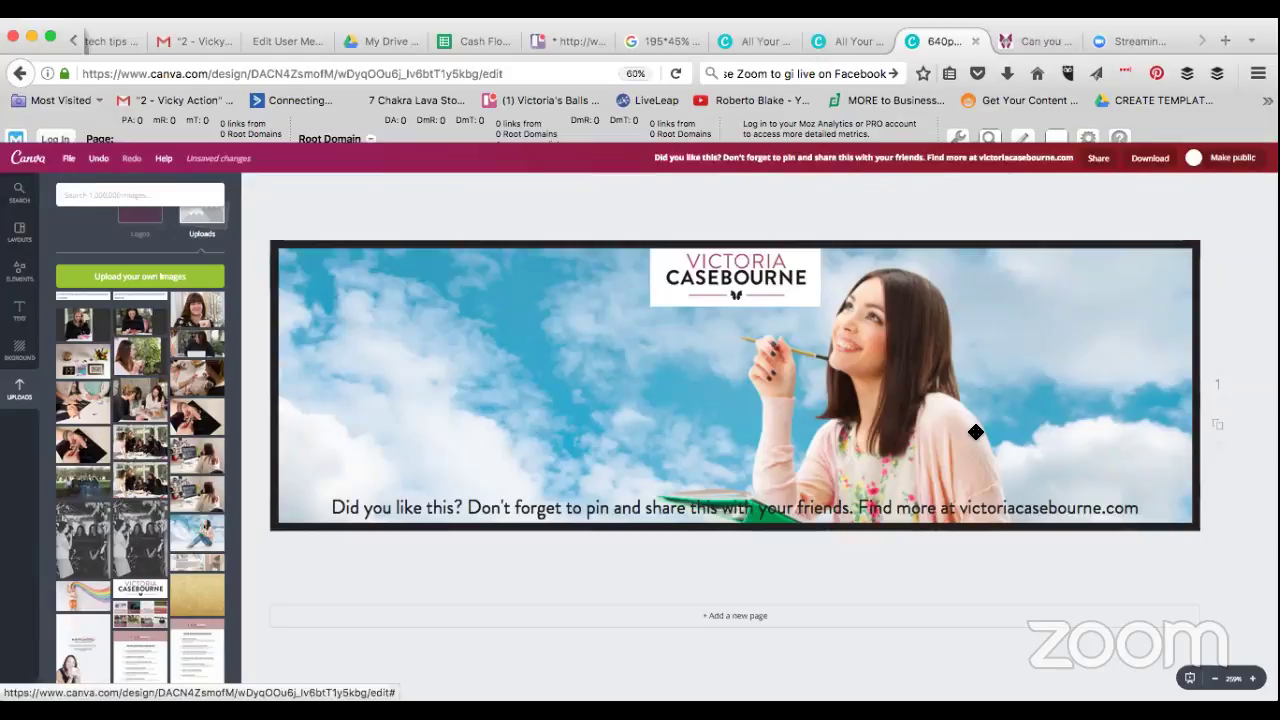
click(744, 424)
key(Escape)
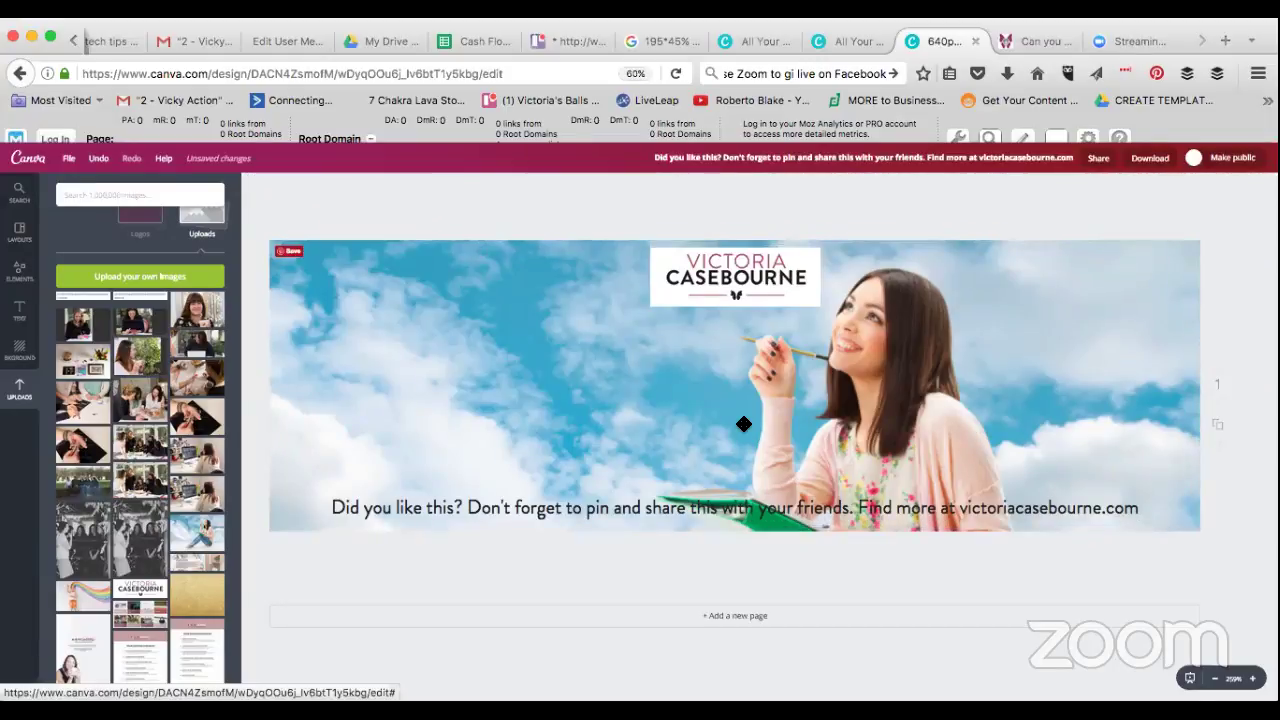
click(744, 424)
drag(503, 248, 553, 298)
click(1198, 192)
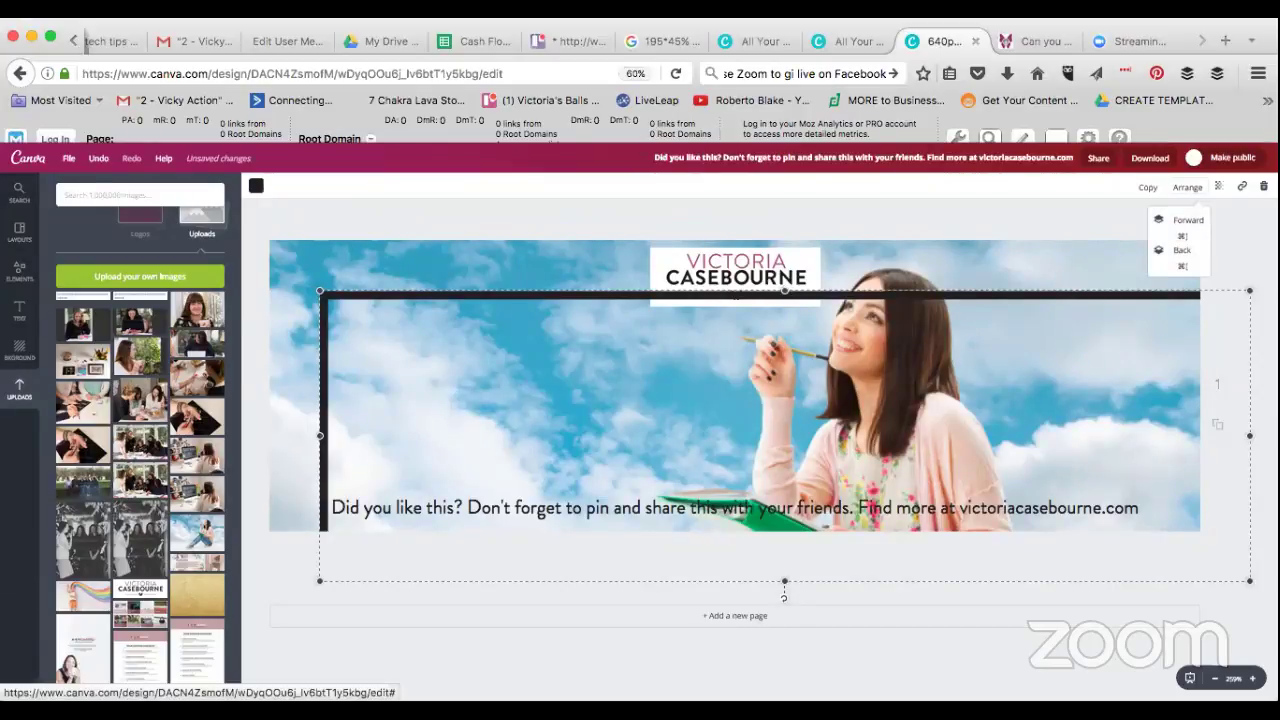
key(Escape)
key(Escape)
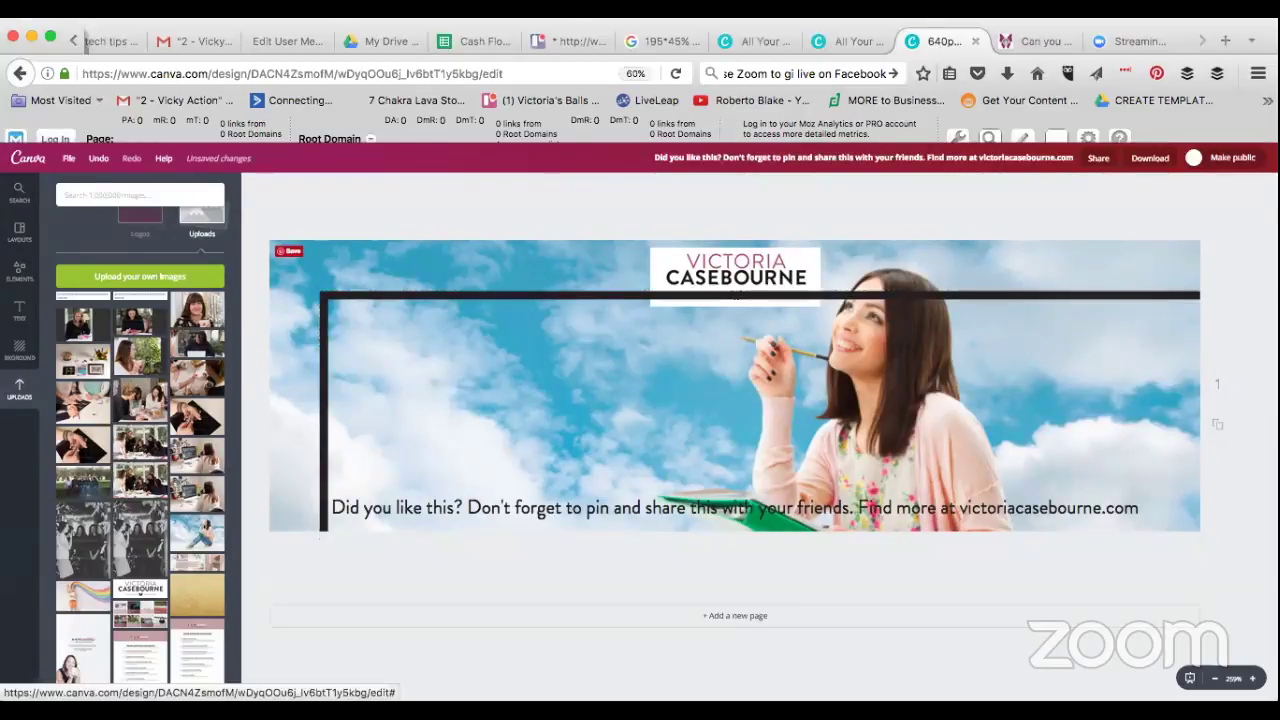
- Delete the blue sky photo from the banner's background
click(321, 265)
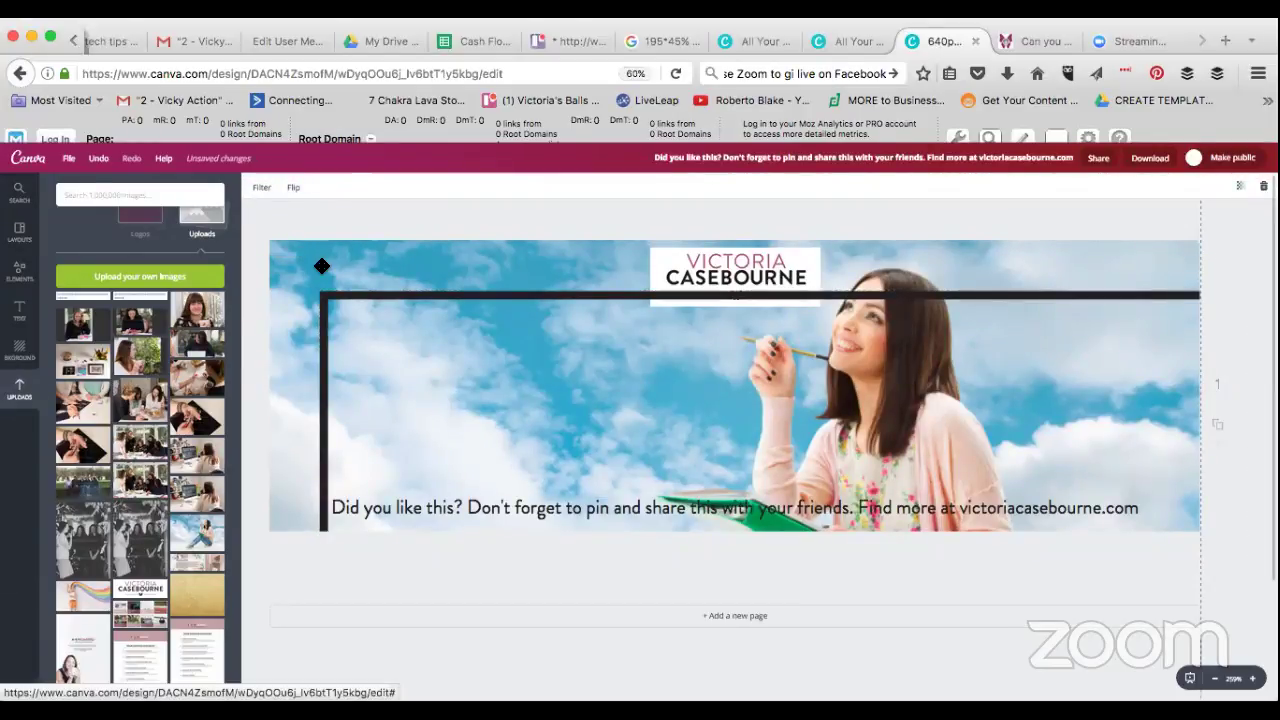
key(Delete)
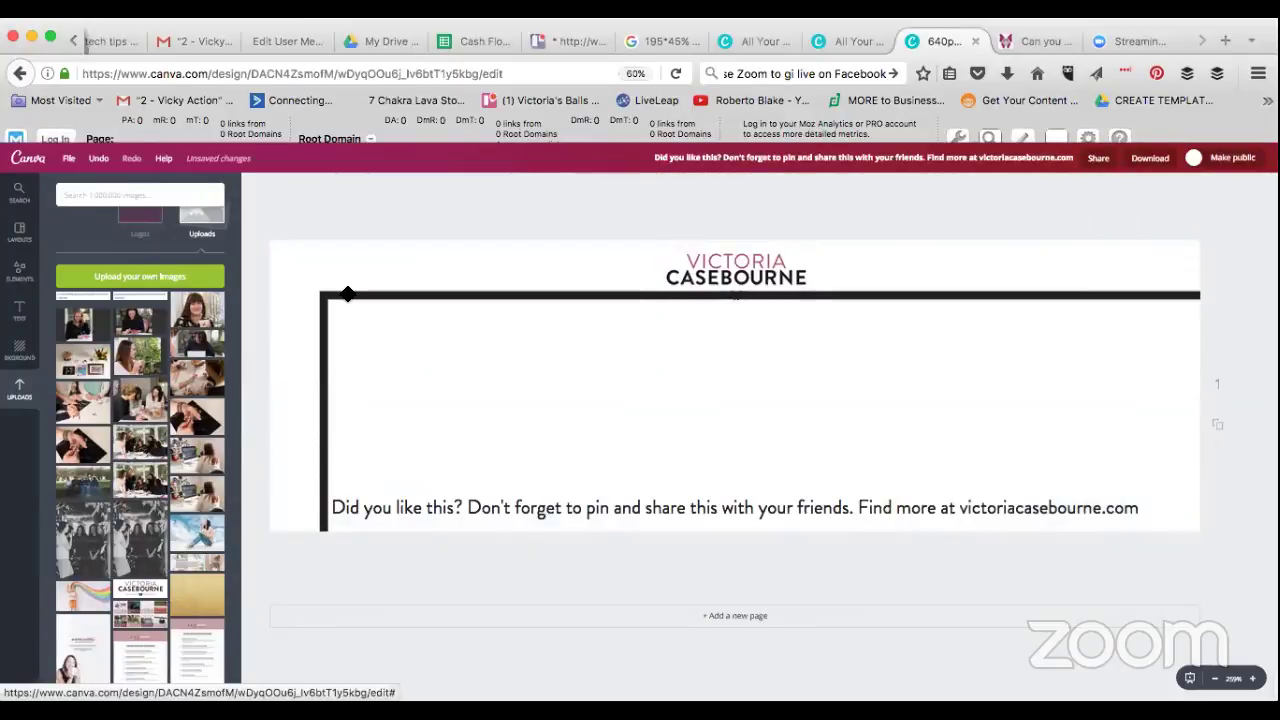
- Find the white wood-plank image among the uploads and add it to the banner
scroll(101, 447, down, 10)
scroll(101, 447, down, 15)
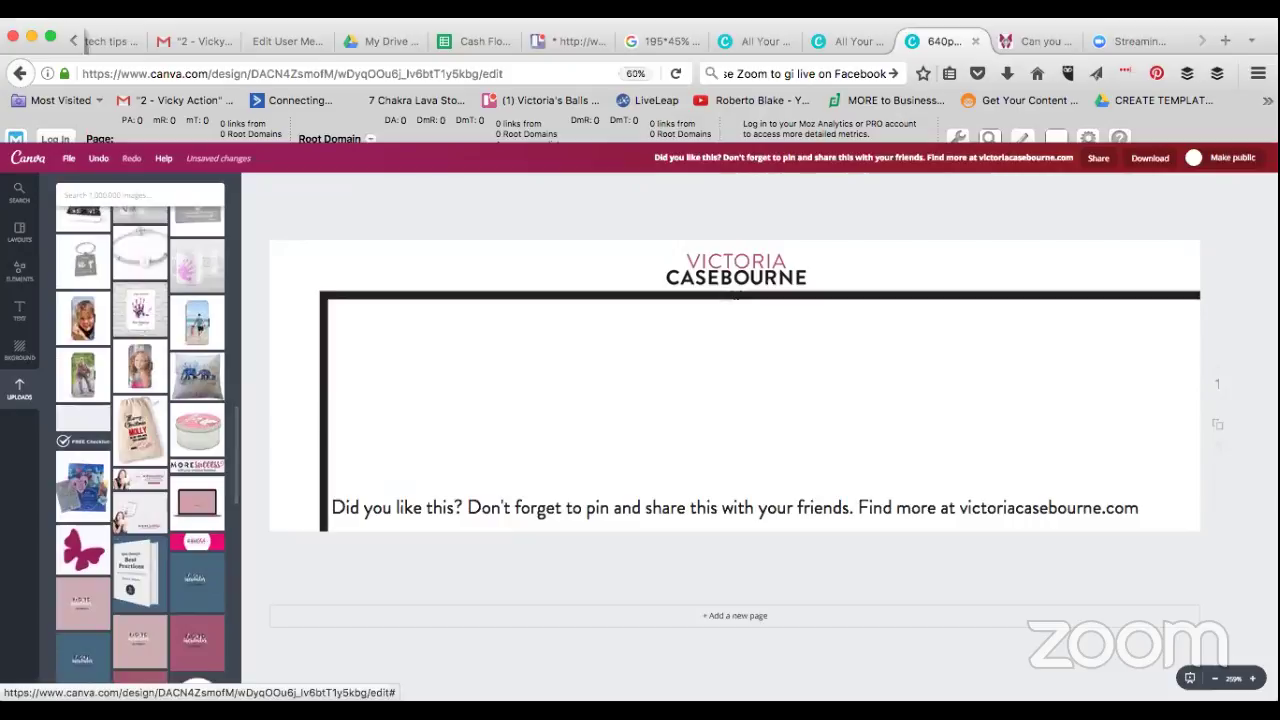
key(ctrl+Tab)
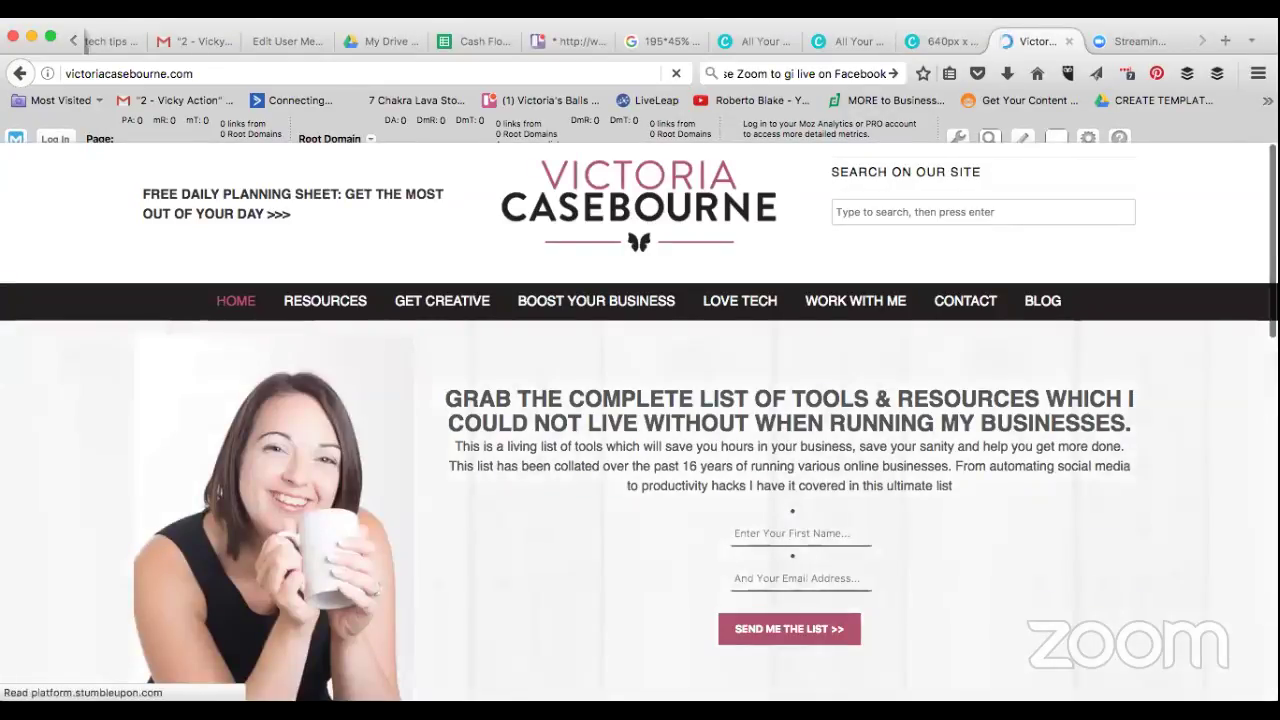
key(ctrl+shift+Tab)
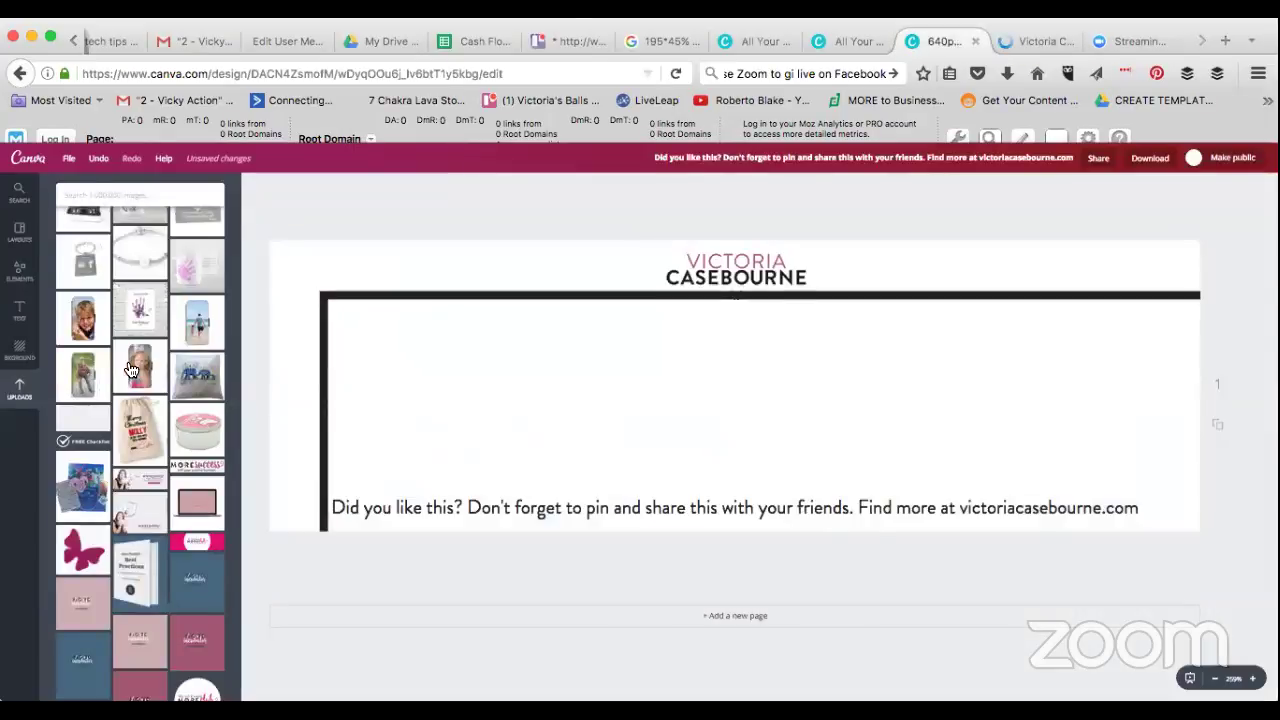
scroll(137, 415, down, 1)
scroll(137, 415, down, 5)
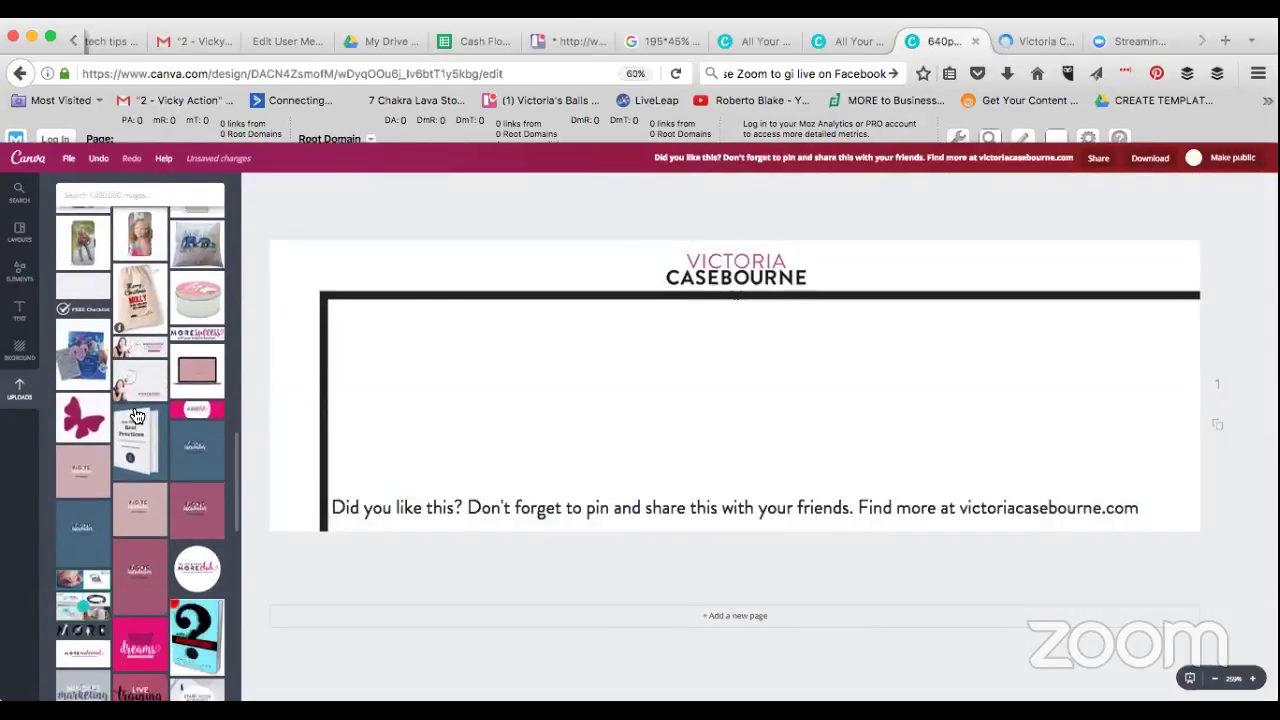
scroll(137, 415, down, 6)
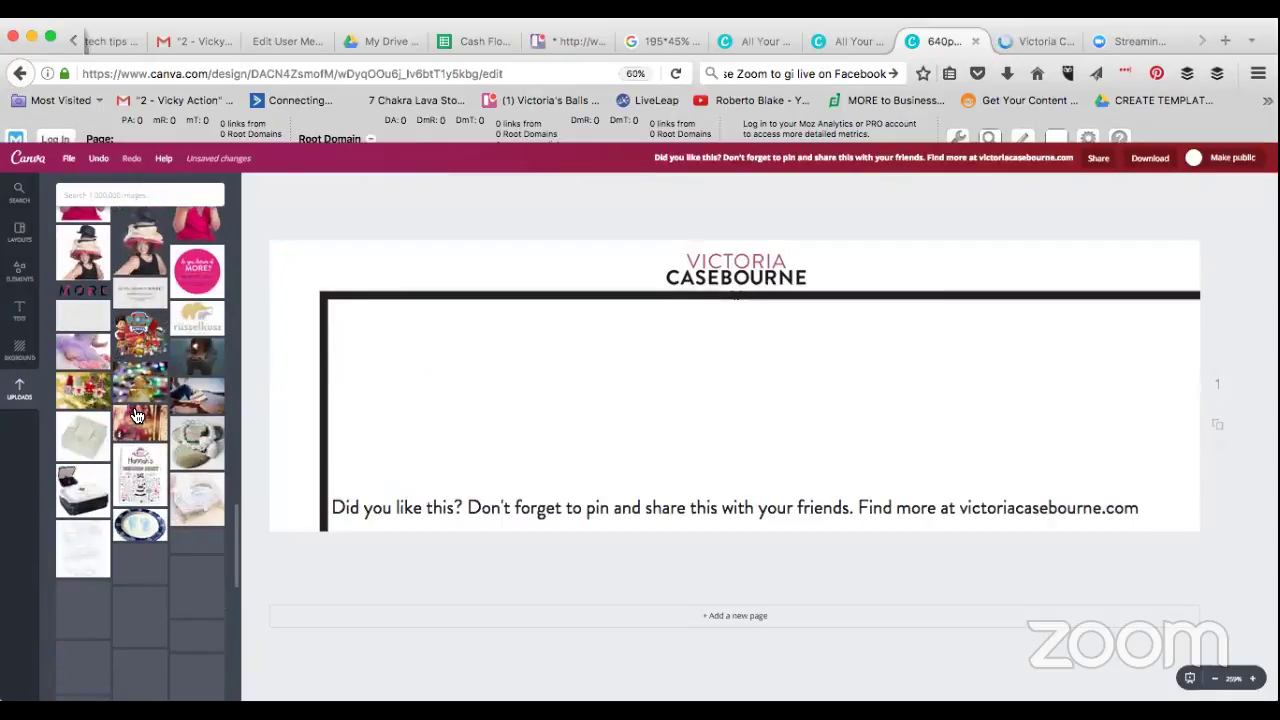
drag(89, 317, 394, 437)
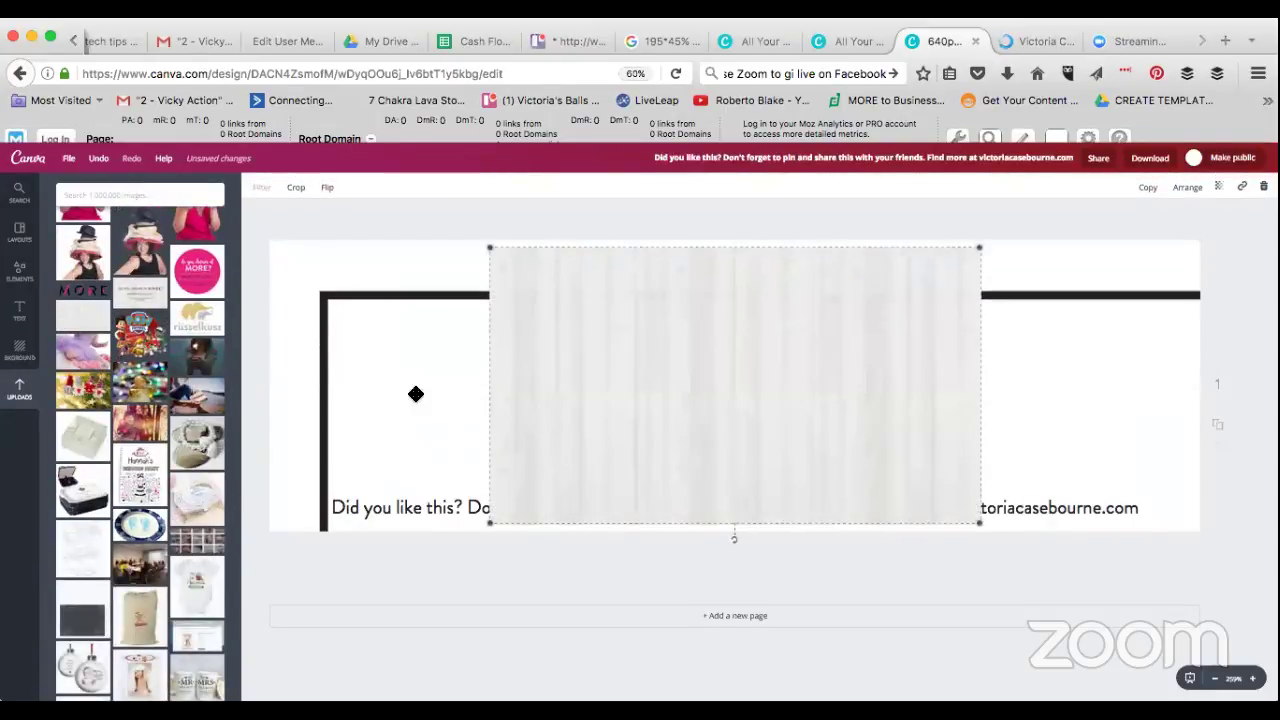
- Enlarge the wood-plank image over the banner's left part and cover the remaining right part with an aligned second copy
drag(548, 422, 336, 391)
drag(520, 506, 494, 506)
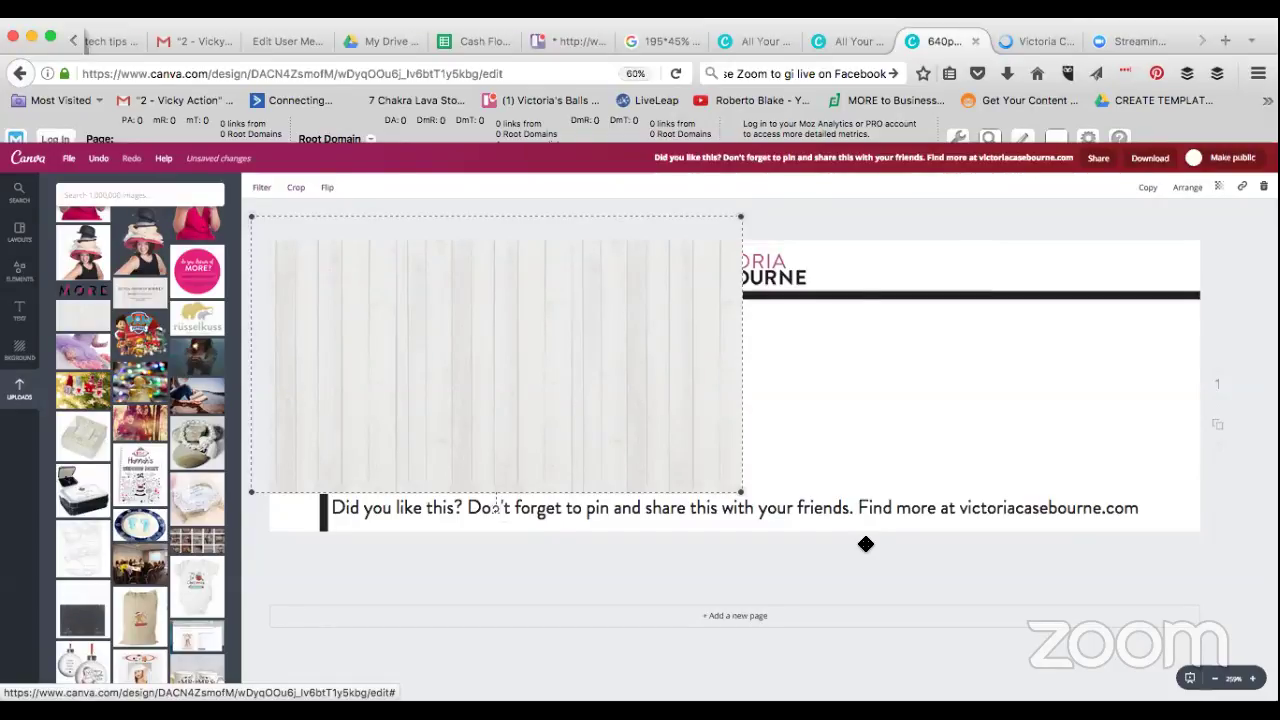
drag(866, 544, 803, 511)
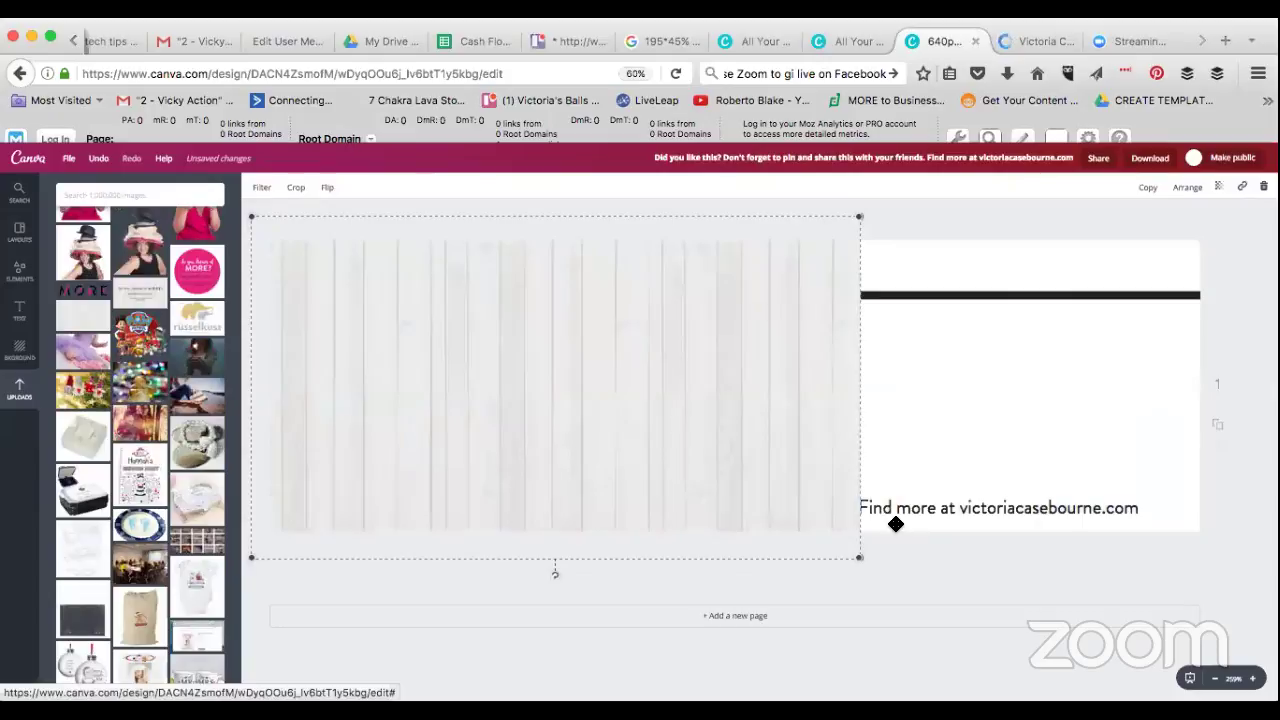
drag(598, 617, 1098, 563)
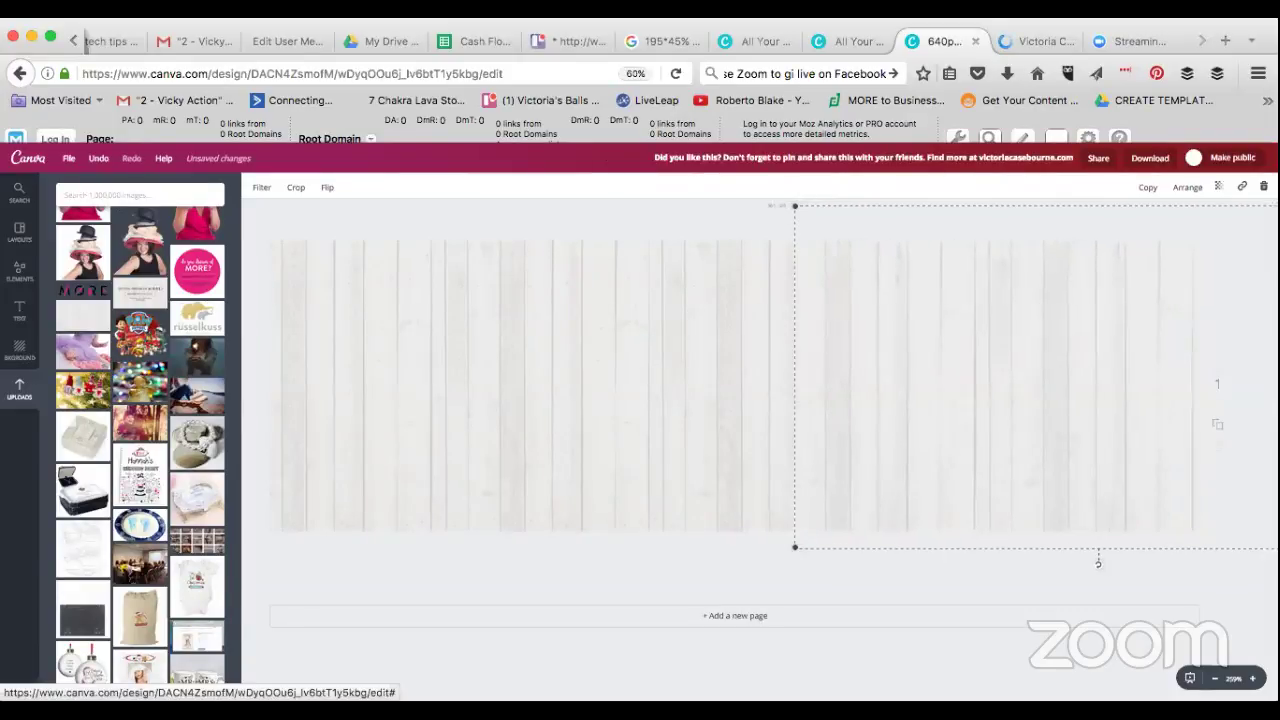
drag(1098, 563, 1100, 570)
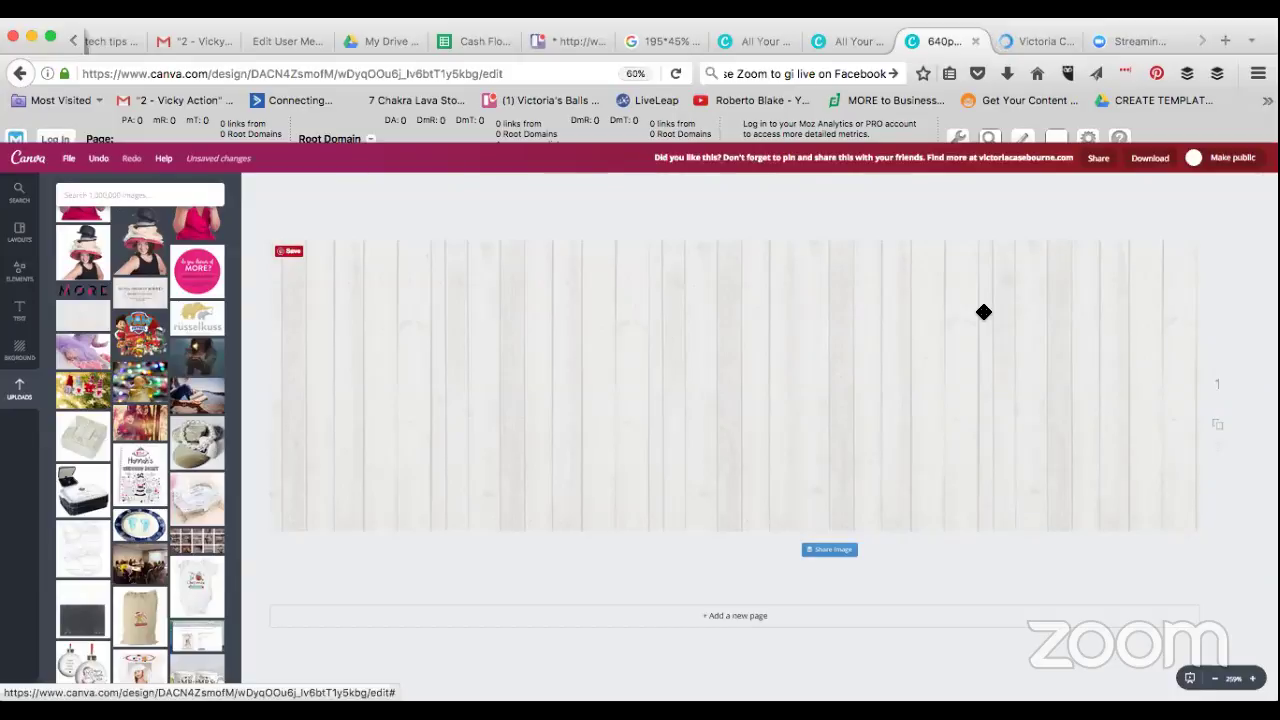
- Send the right-hand wood-plank image three layers back, behind the call-to-action text and the black border
click(1020, 329)
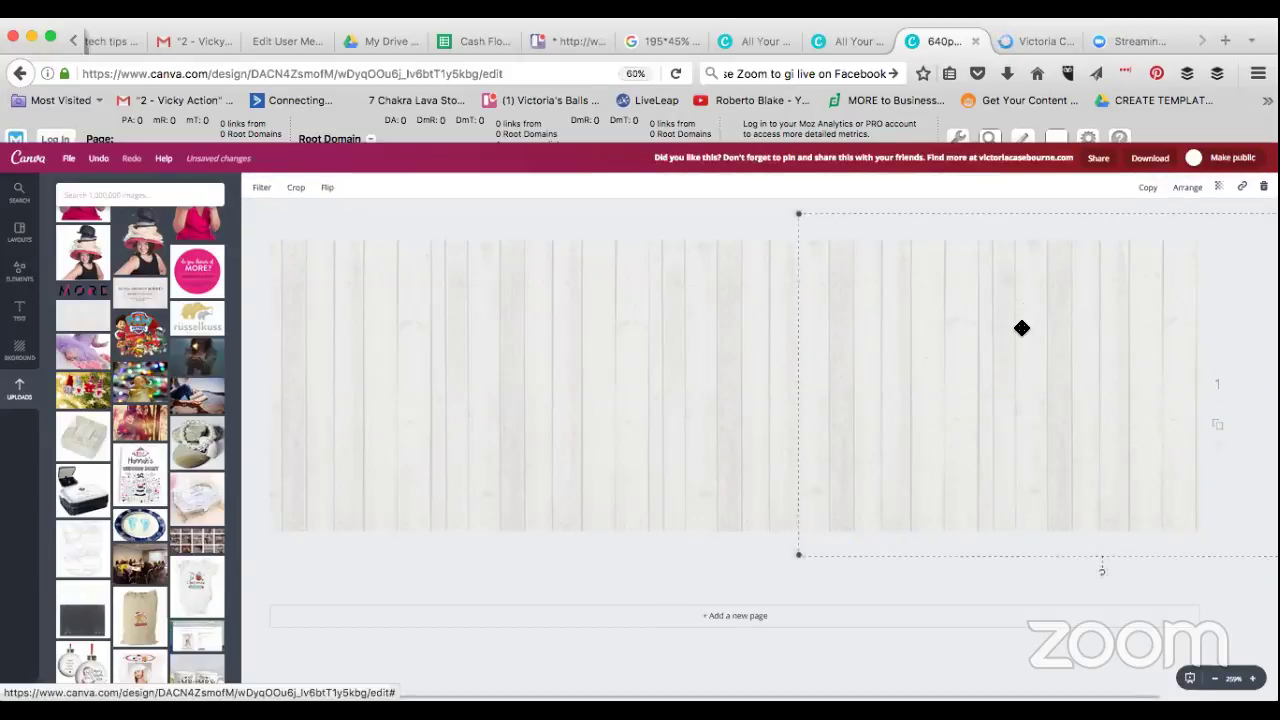
click(1187, 187)
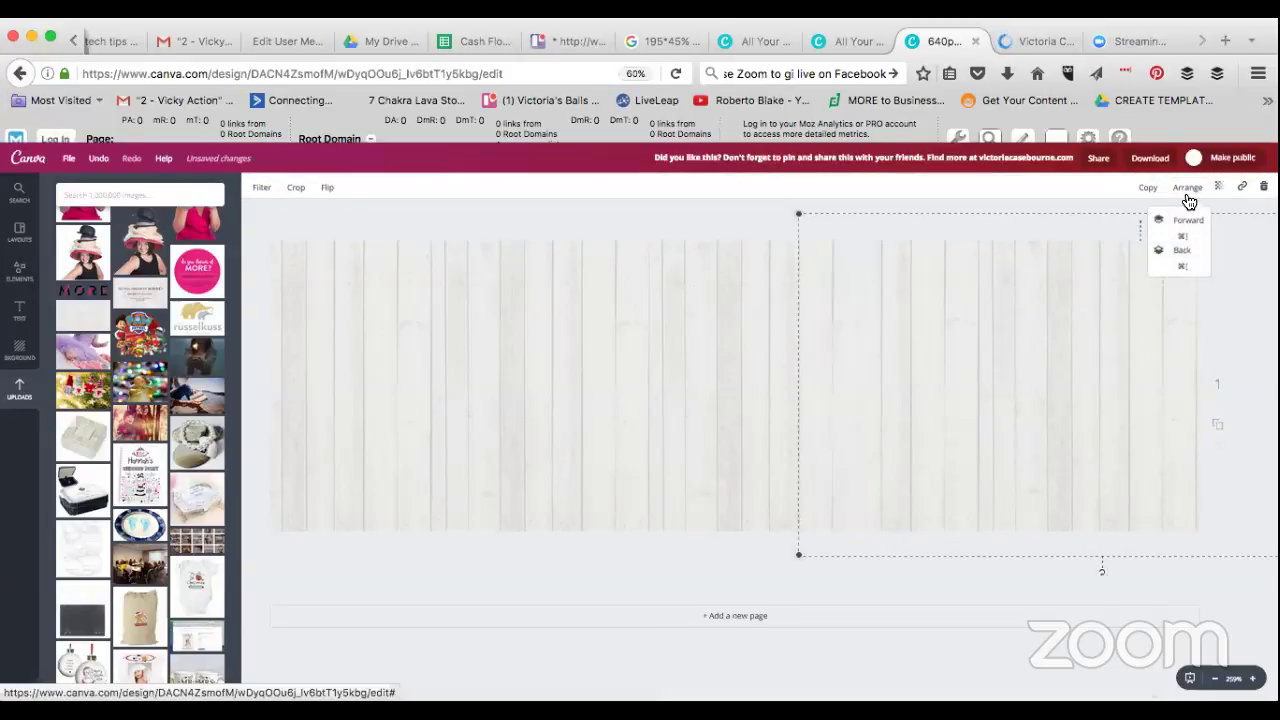
click(1184, 246)
click(1188, 192)
click(1182, 250)
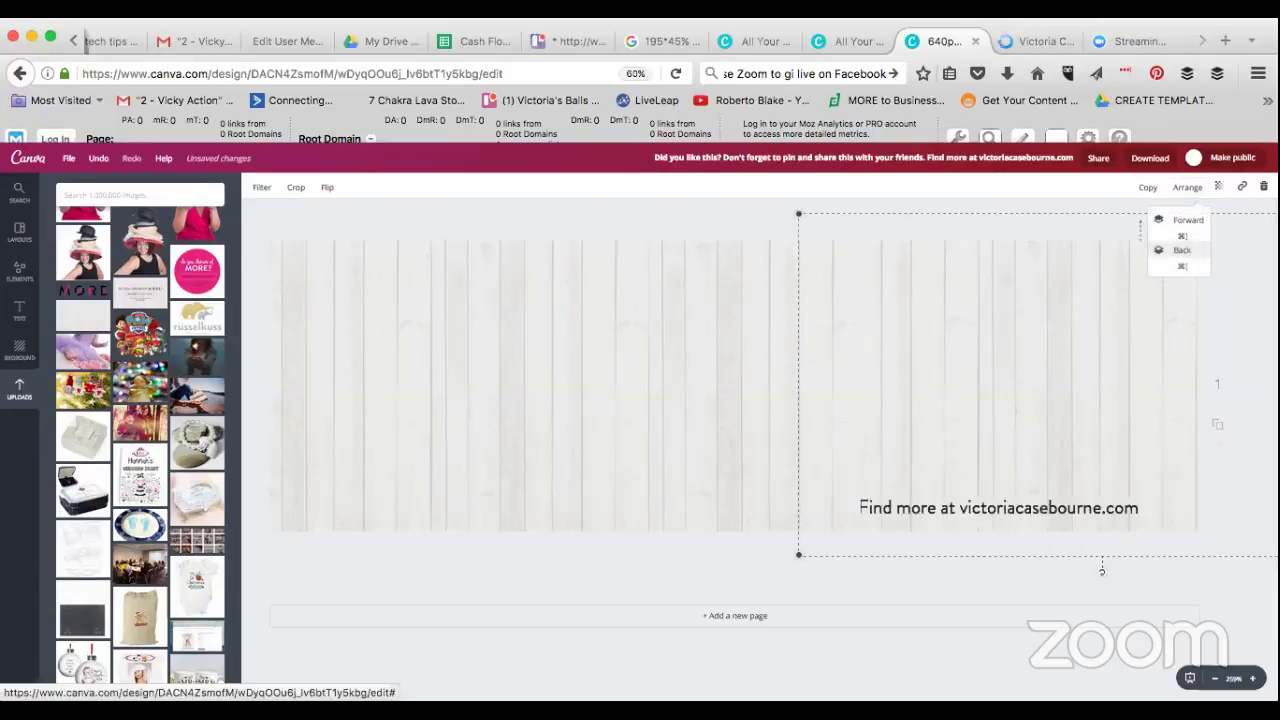
click(1187, 190)
click(1185, 252)
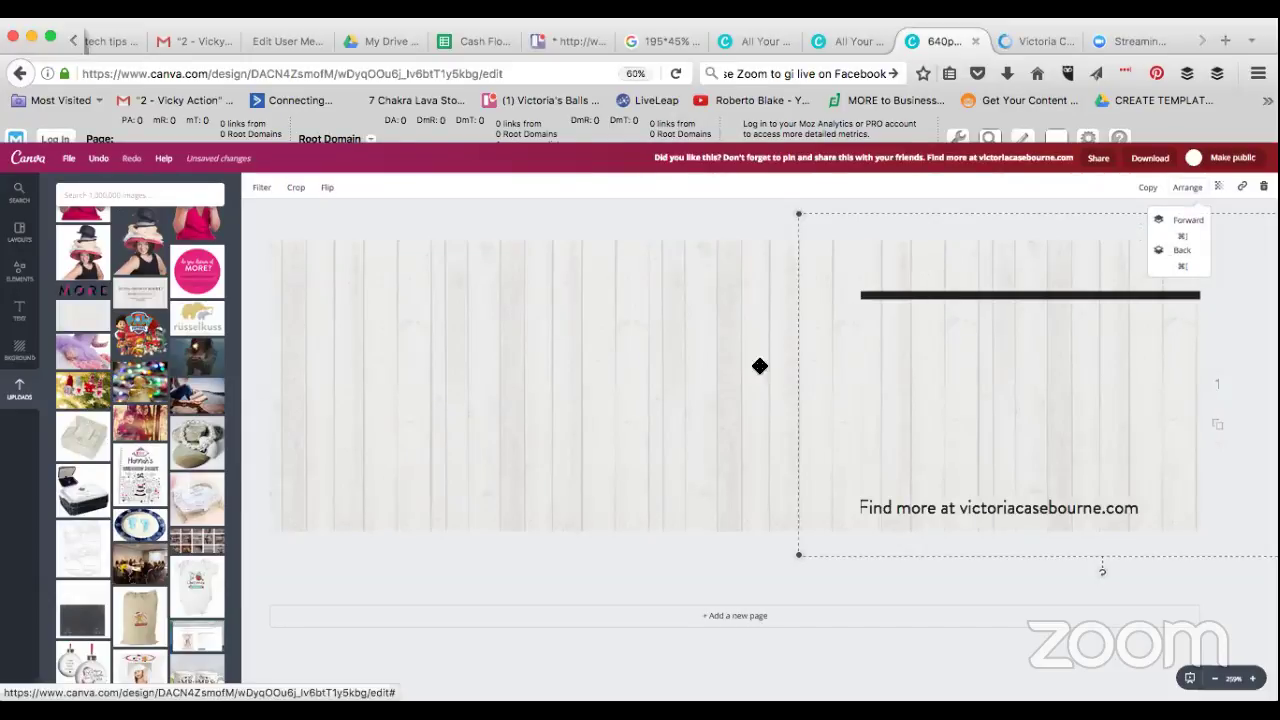
- Send the left-hand wood-plank image three layers back, behind the call-to-action text, the black border and the logo
click(662, 374)
click(662, 374)
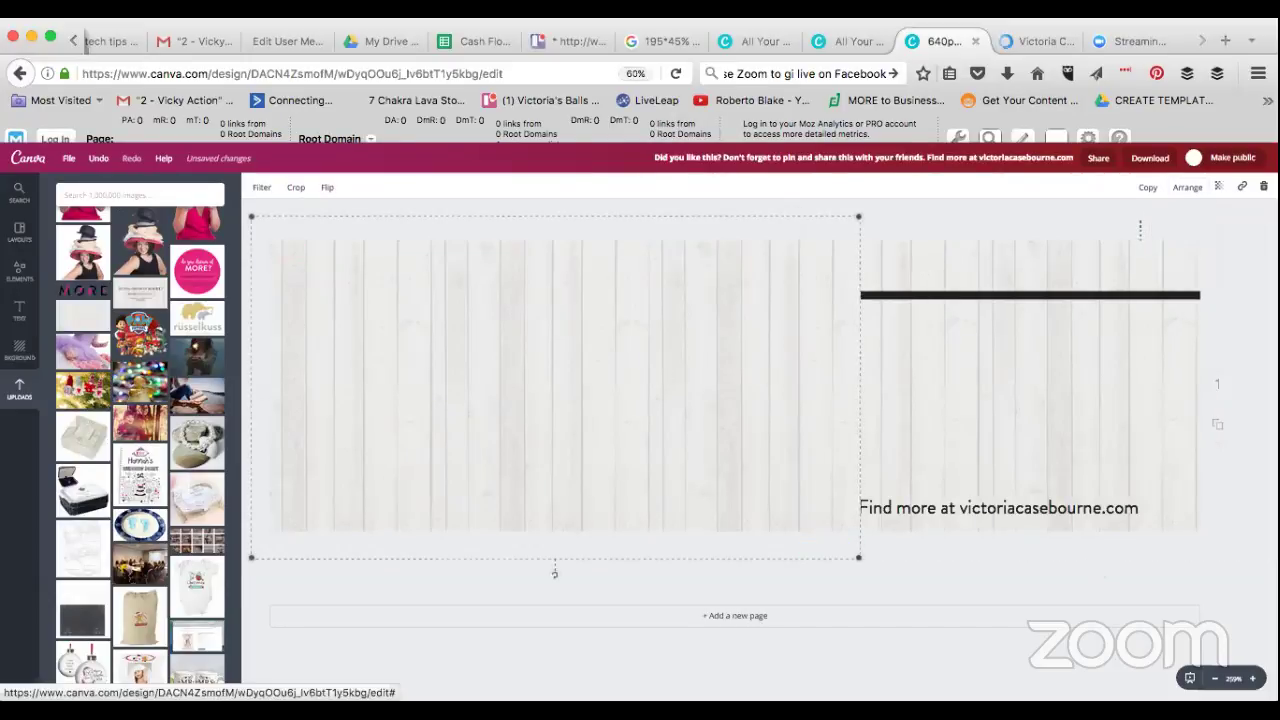
click(1187, 188)
click(1183, 252)
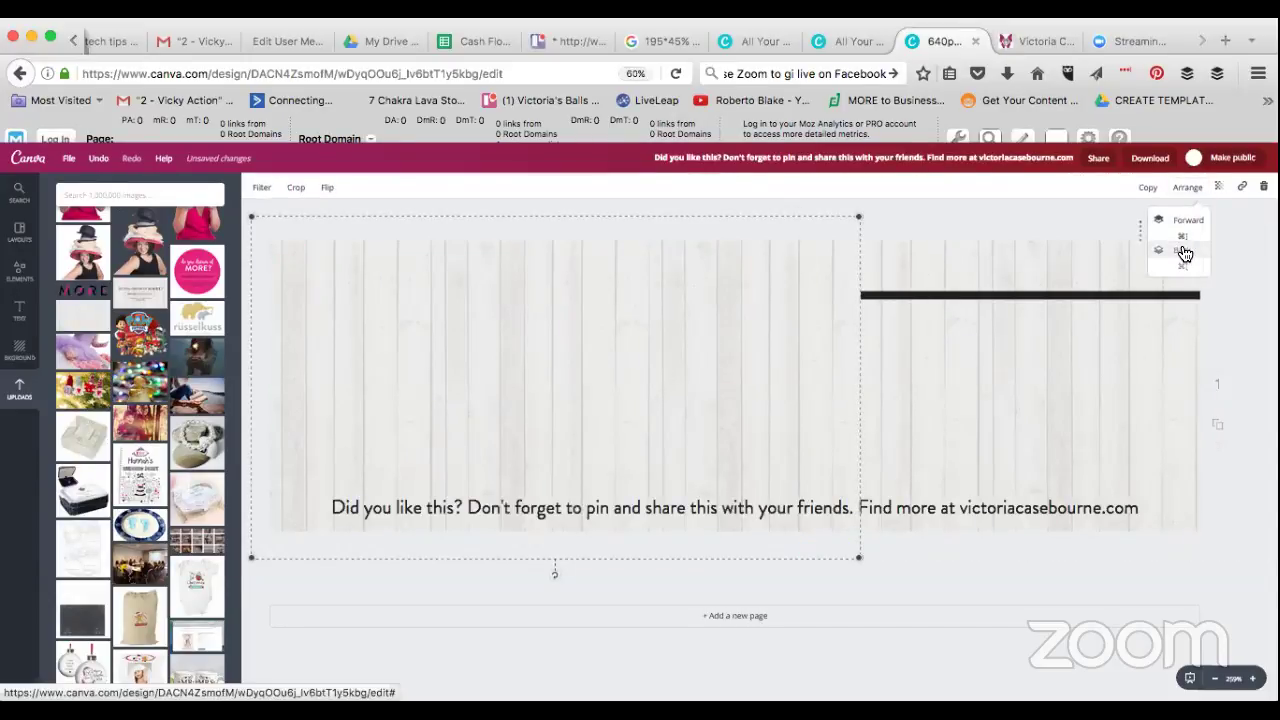
click(1183, 252)
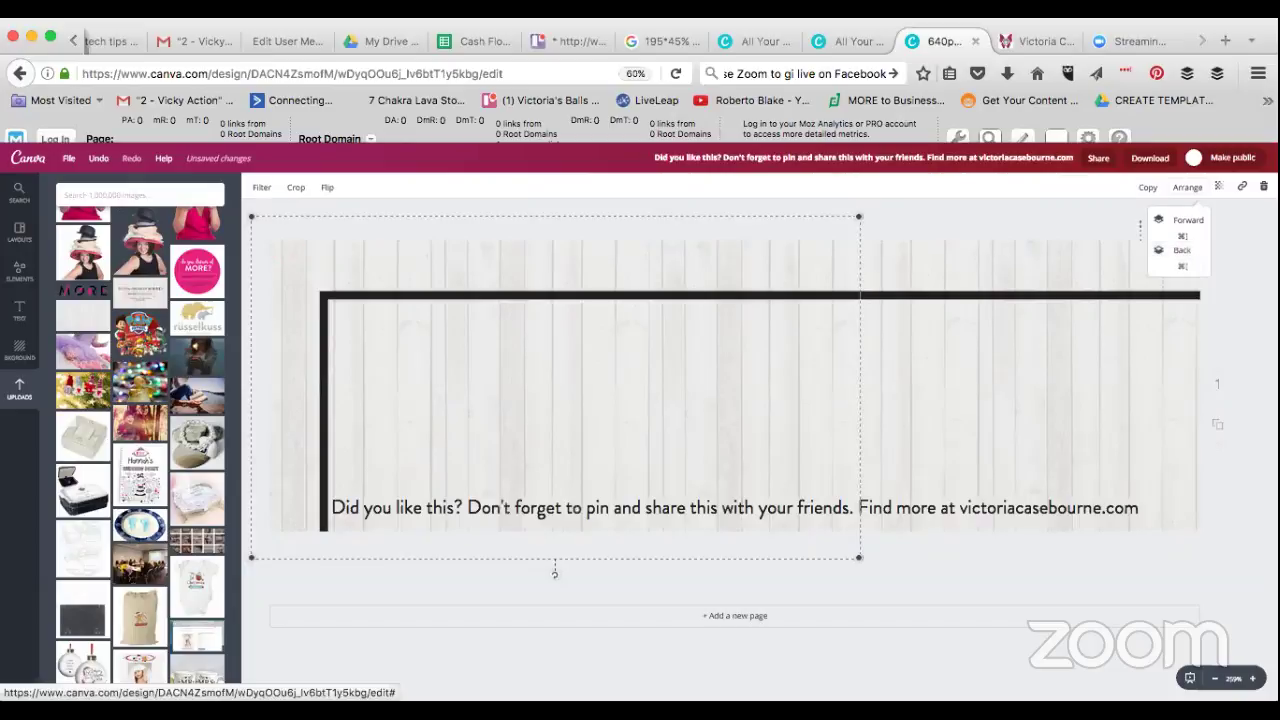
click(1182, 251)
- Move the black border back onto the banner's outer edges and change its colour to white
drag(943, 294, 888, 240)
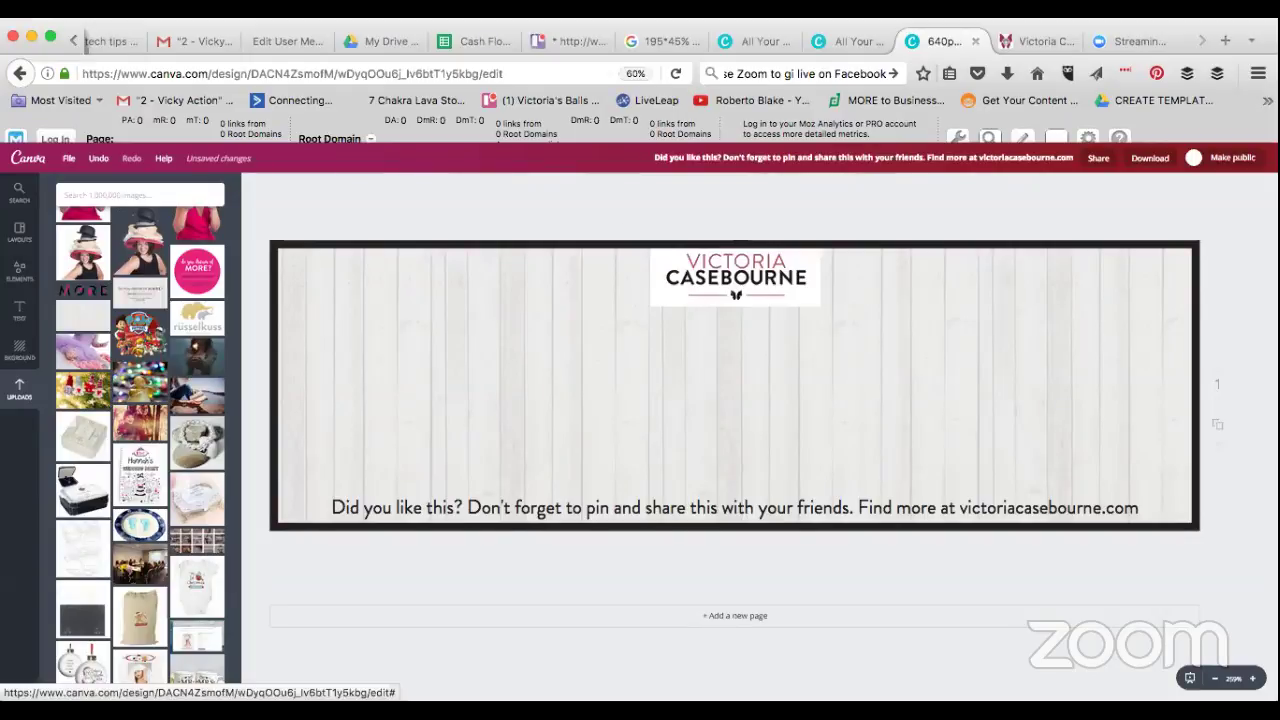
click(571, 244)
click(256, 192)
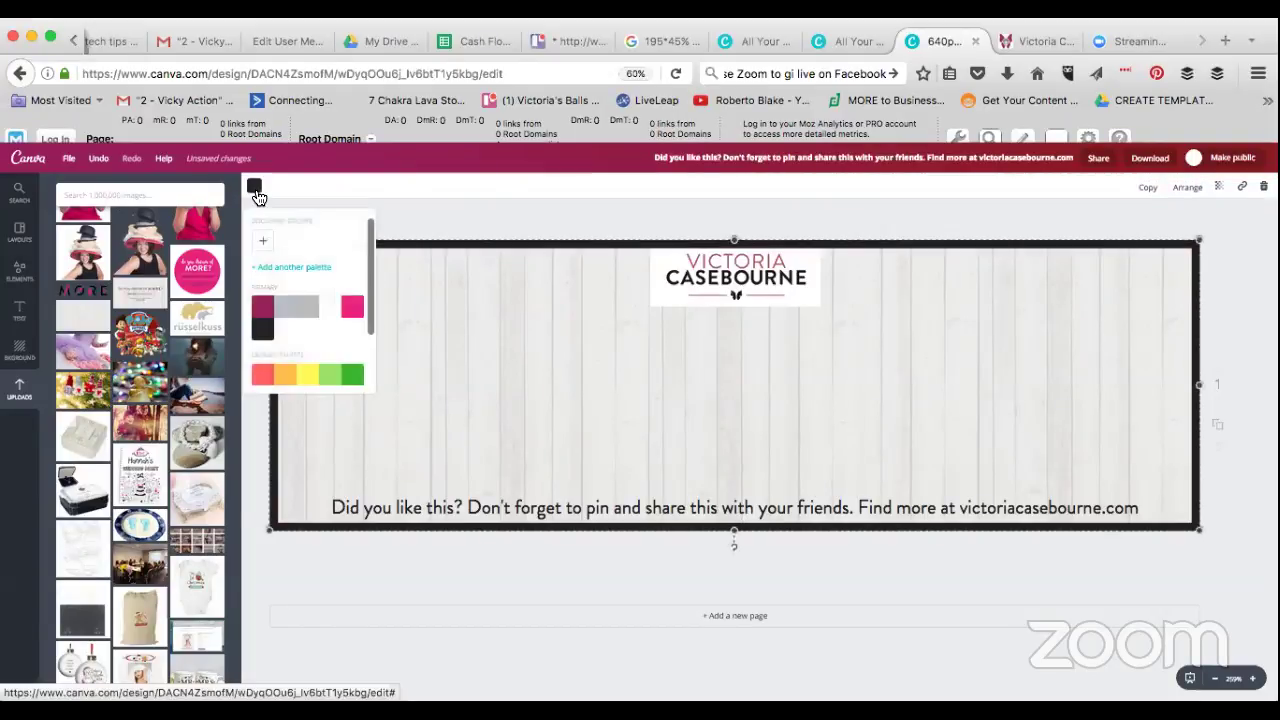
click(312, 308)
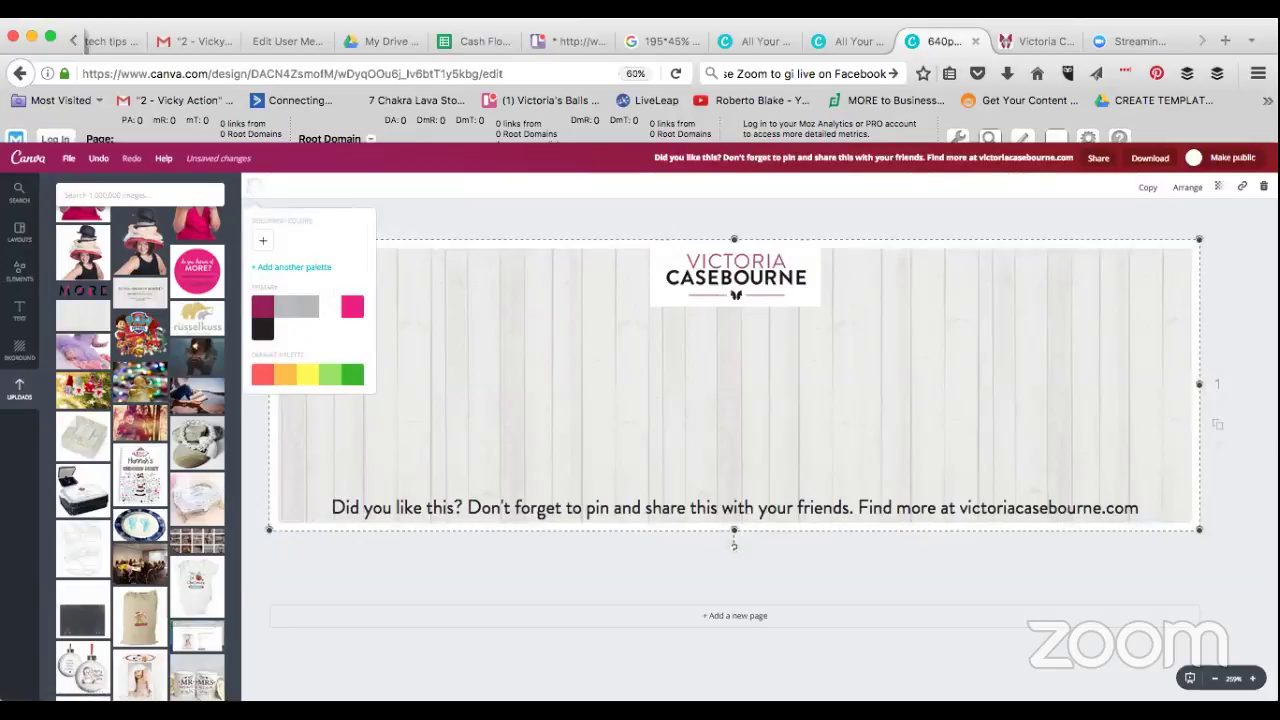
click(576, 246)
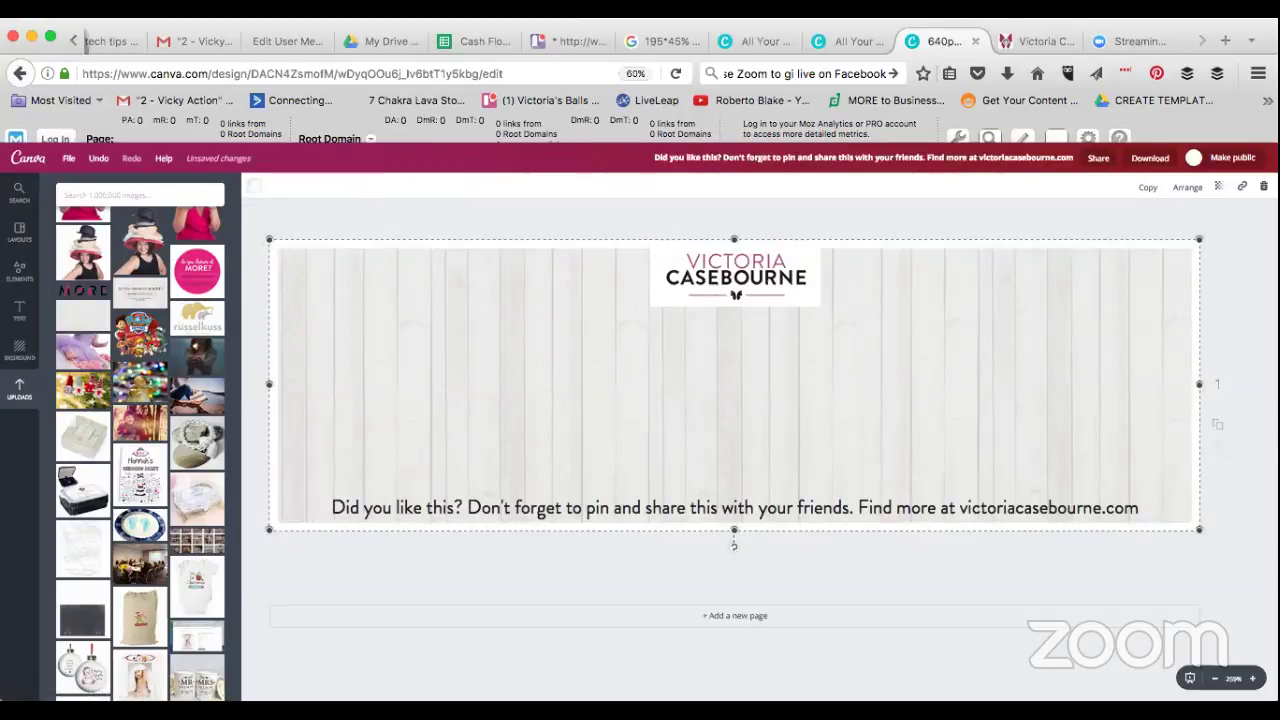
- Add a solid square from the shapes to the banner
click(18, 272)
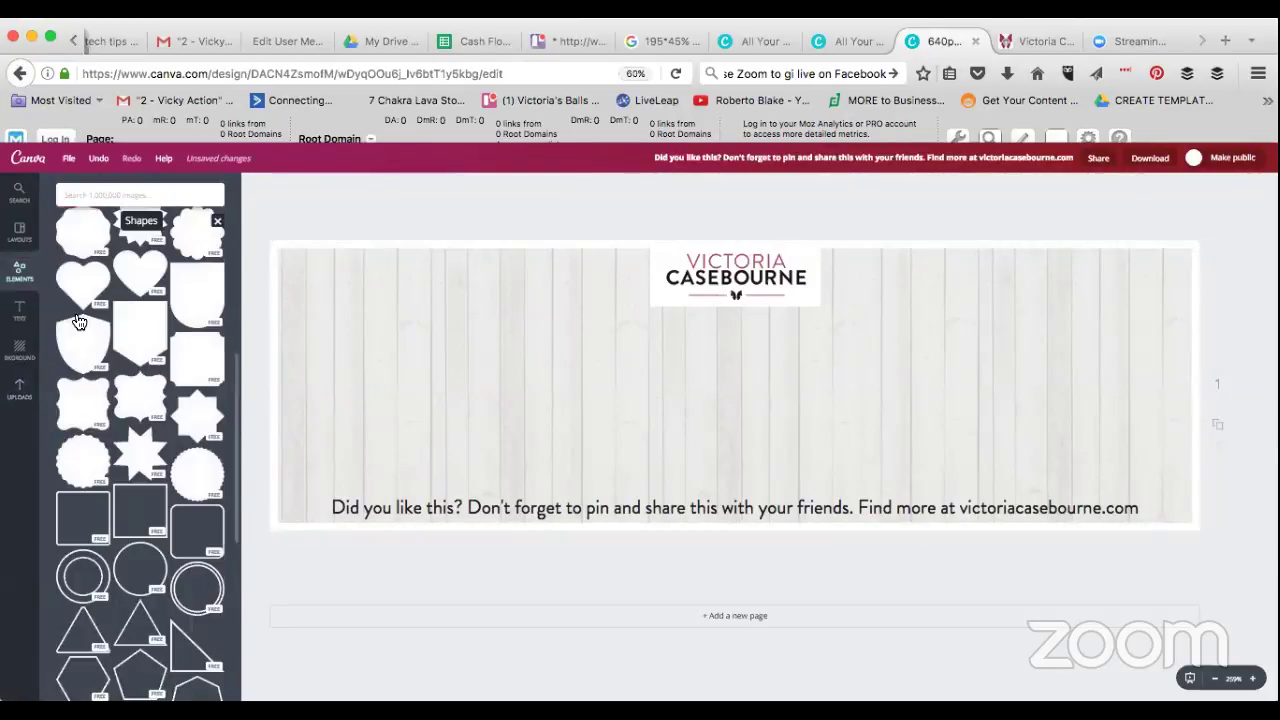
scroll(85, 340, up, 10)
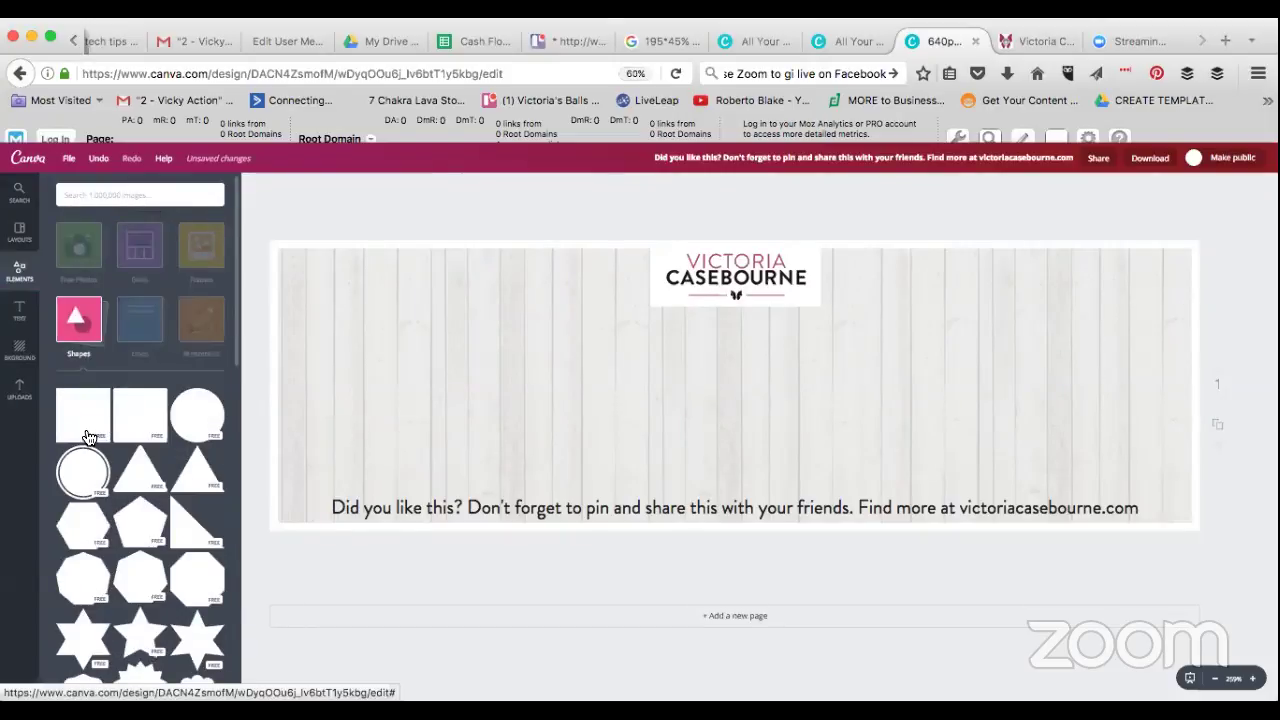
click(85, 415)
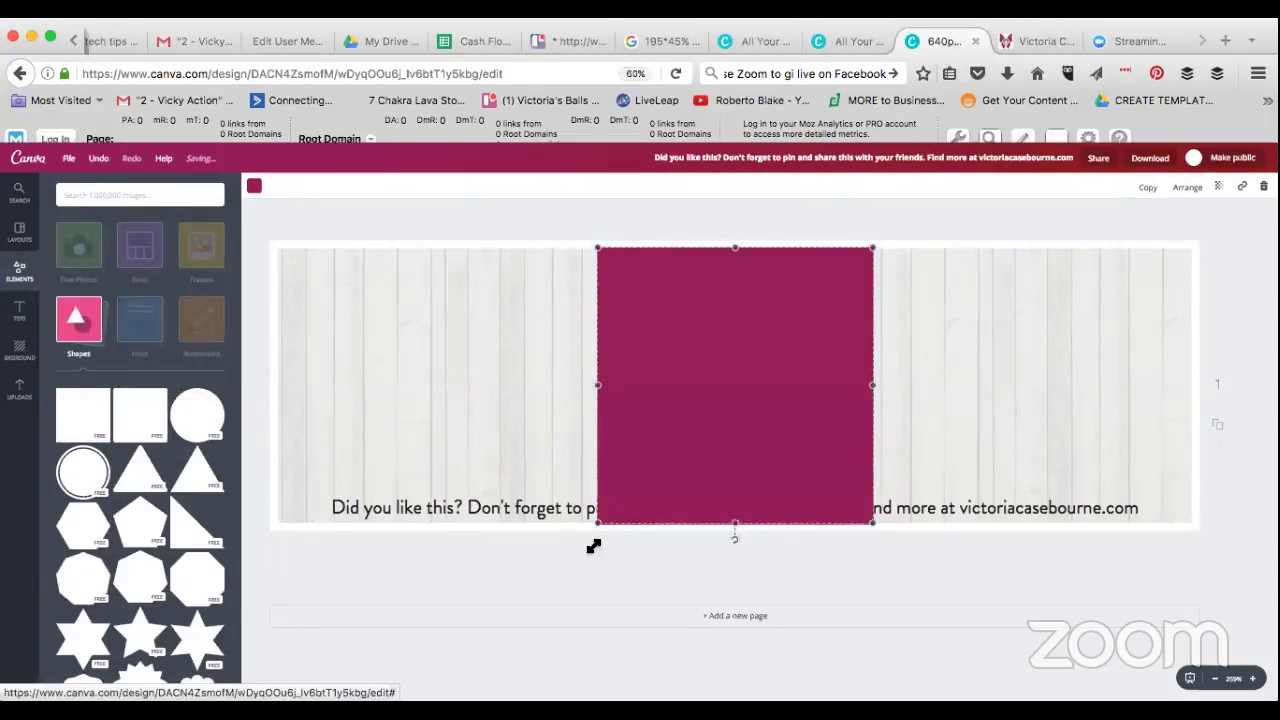
- Stretch the square into a shallow band across the banner's full width along its upper edge and colour it white
drag(597, 521, 808, 311)
drag(735, 280, 261, 280)
drag(872, 280, 968, 280)
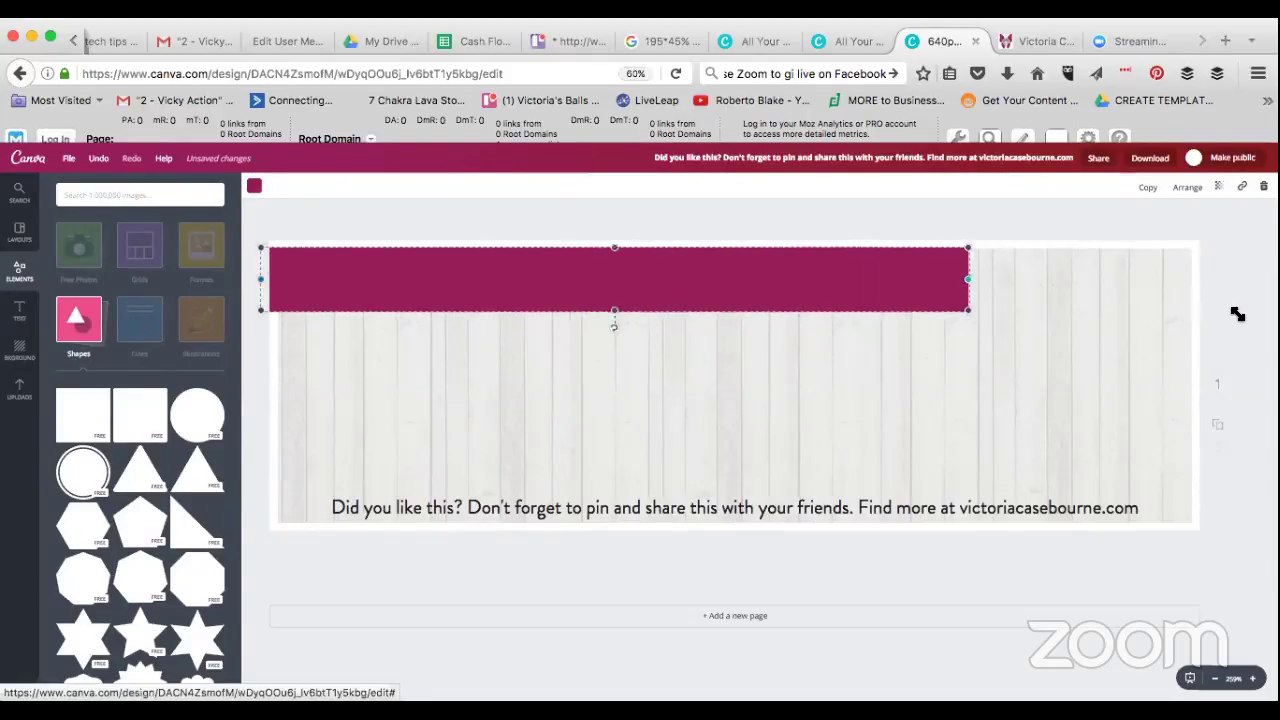
drag(1205, 311, 1238, 310)
click(254, 186)
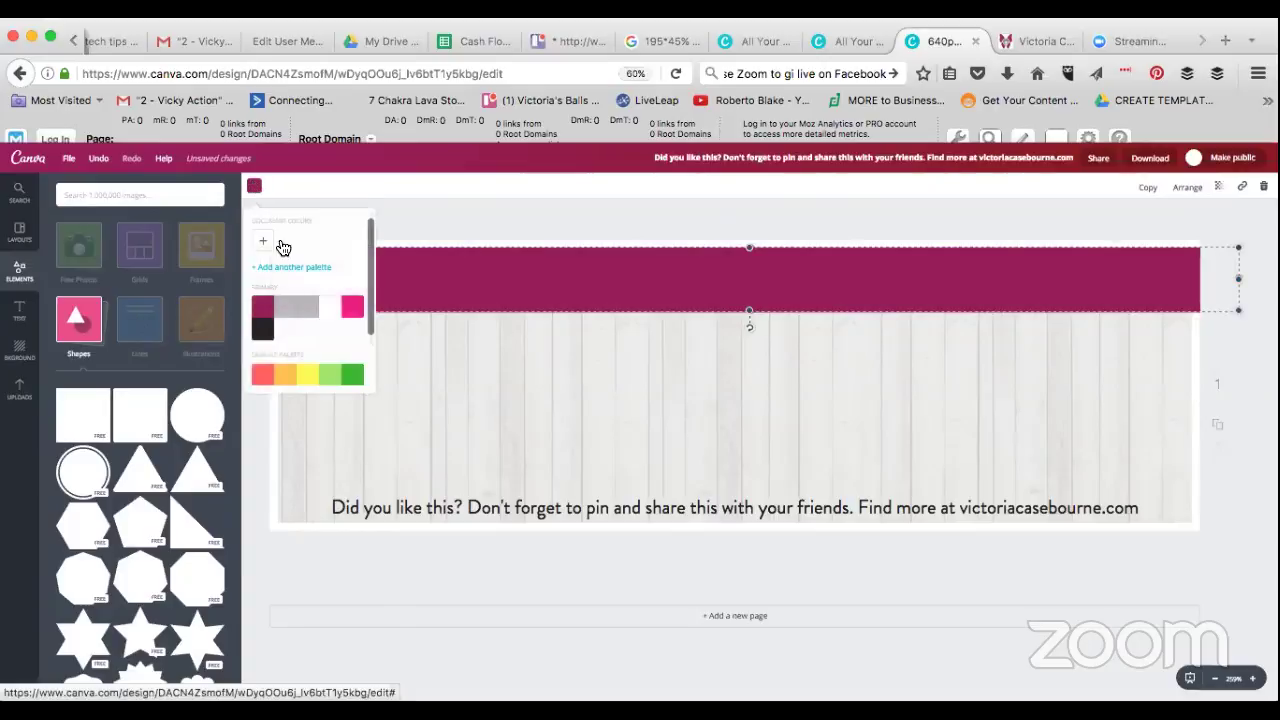
click(331, 306)
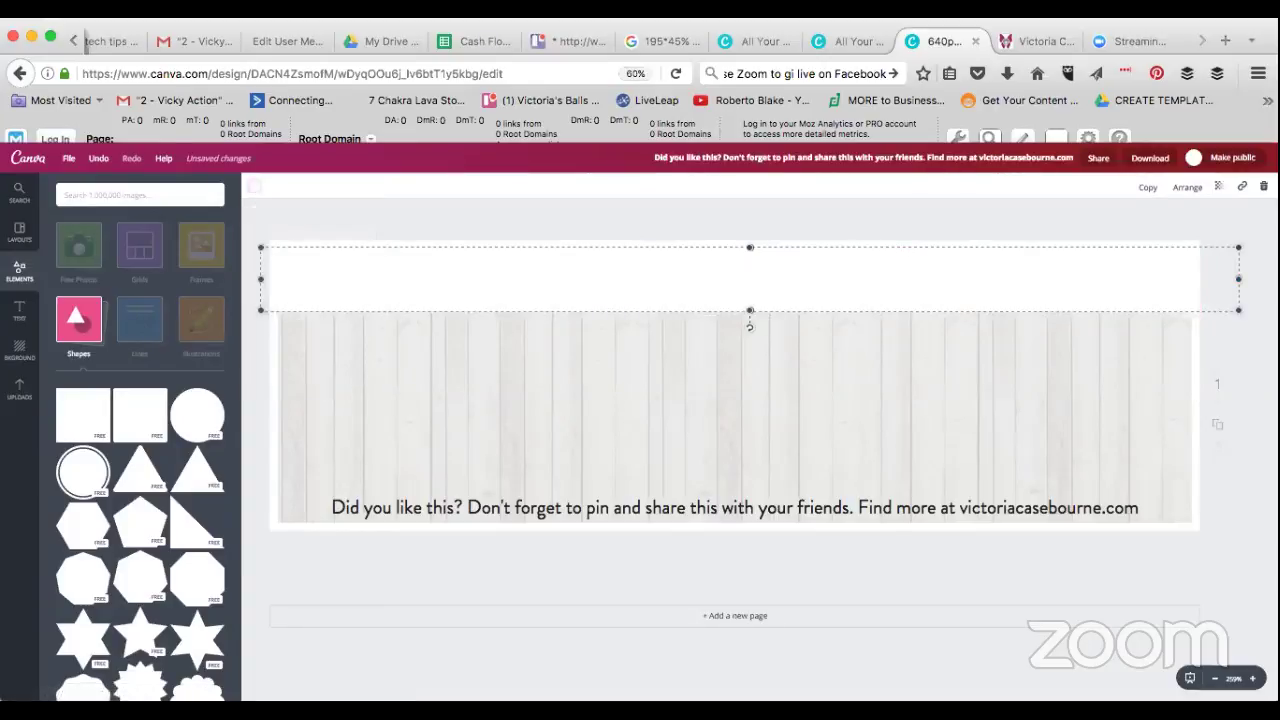
- Send the white band backward in the layer order until it sits behind the logo
click(1185, 189)
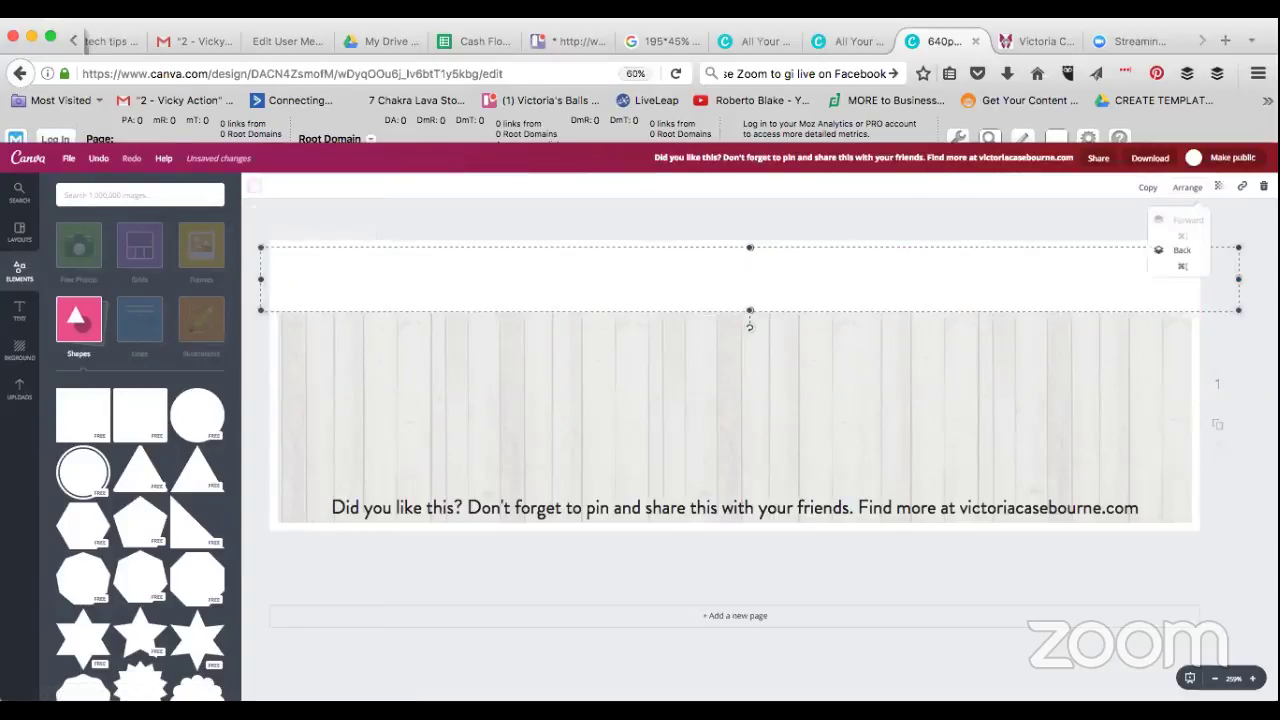
click(1185, 189)
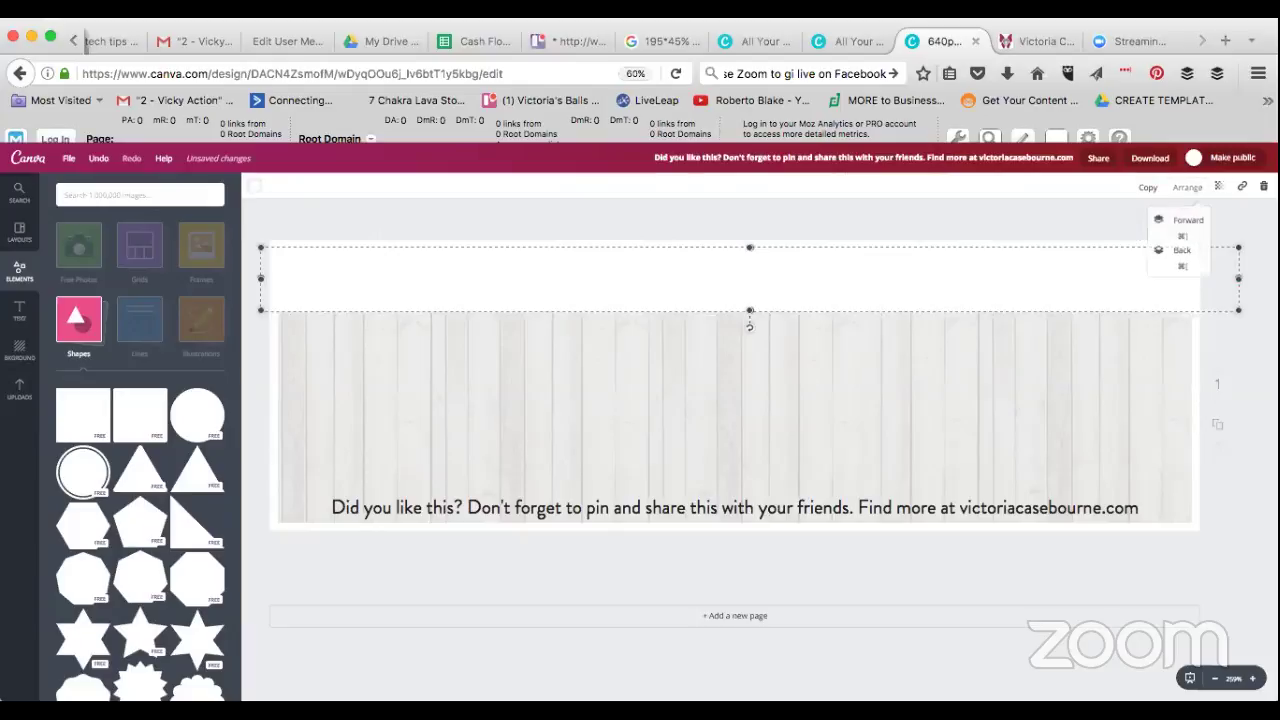
click(1186, 222)
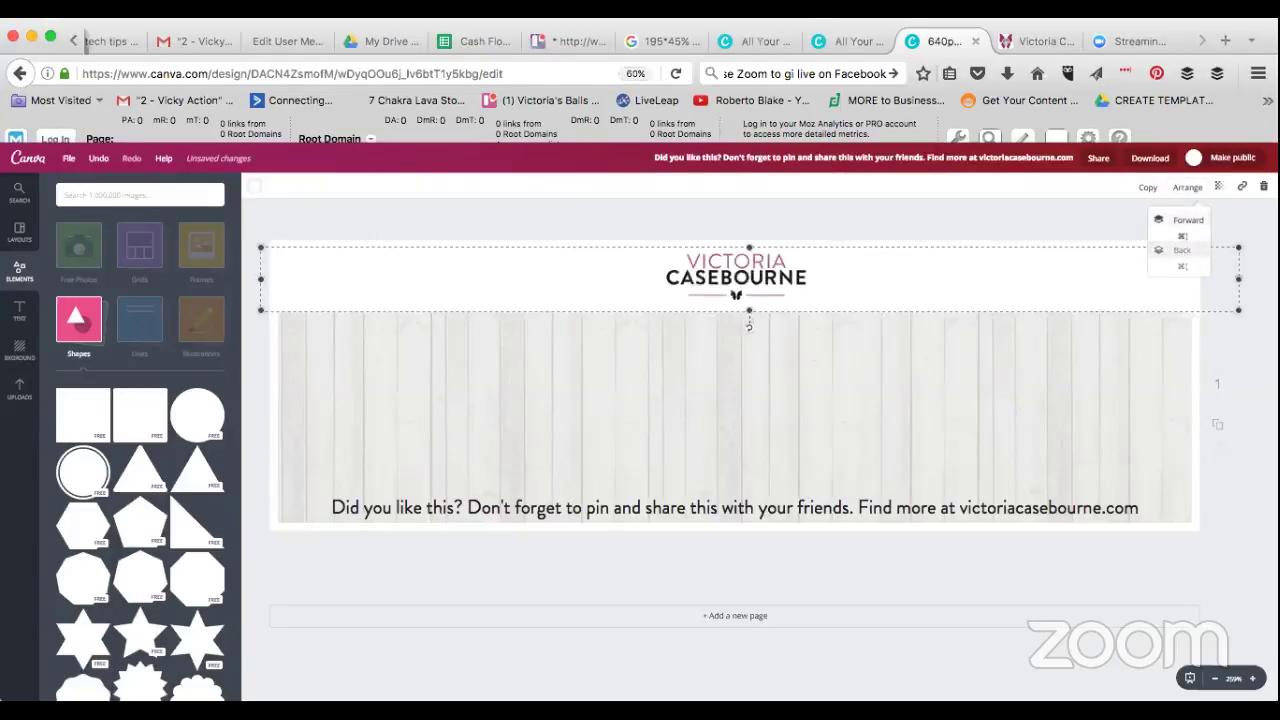
key(Escape)
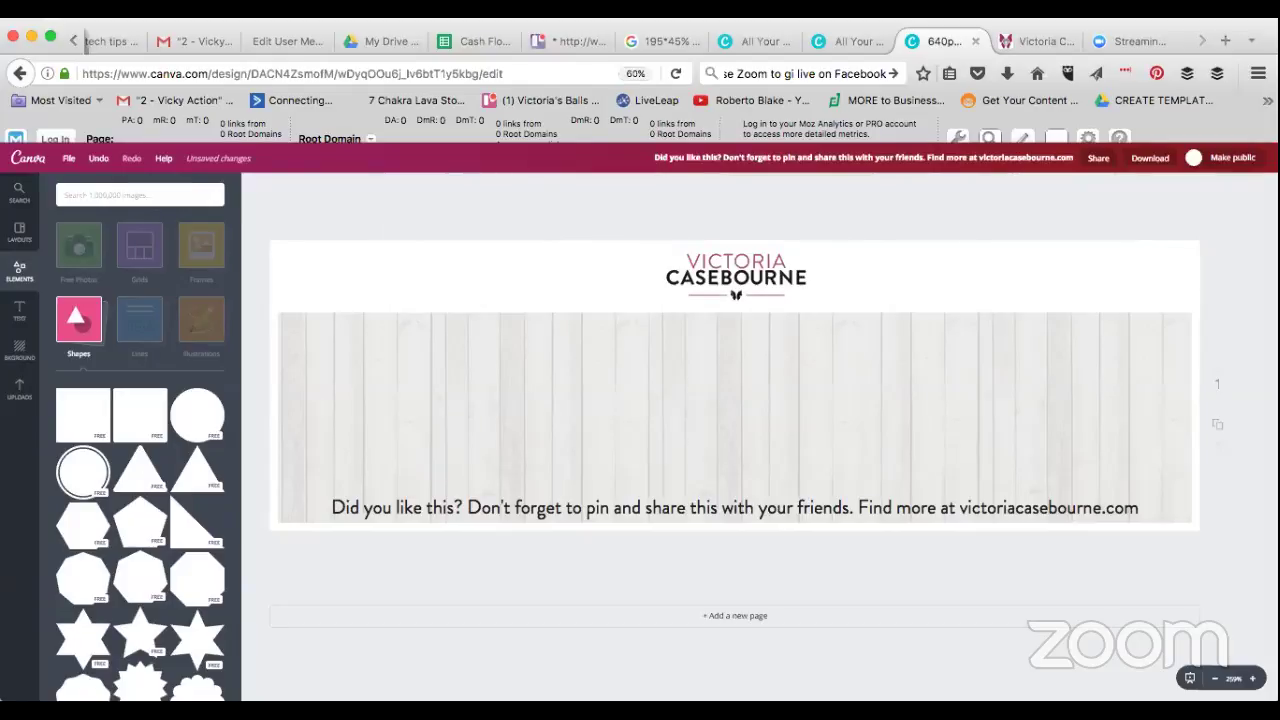
- Look through the file types offered for downloading the banner
click(1098, 158)
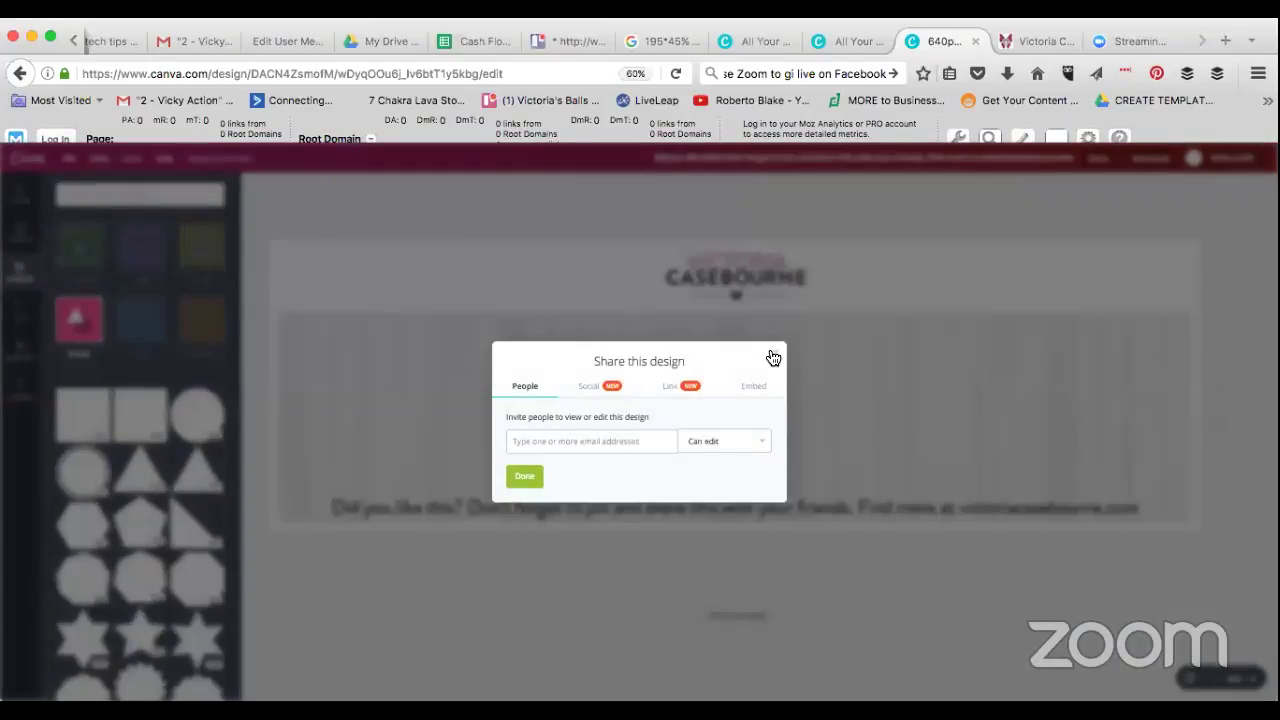
click(773, 352)
click(1150, 160)
click(1148, 217)
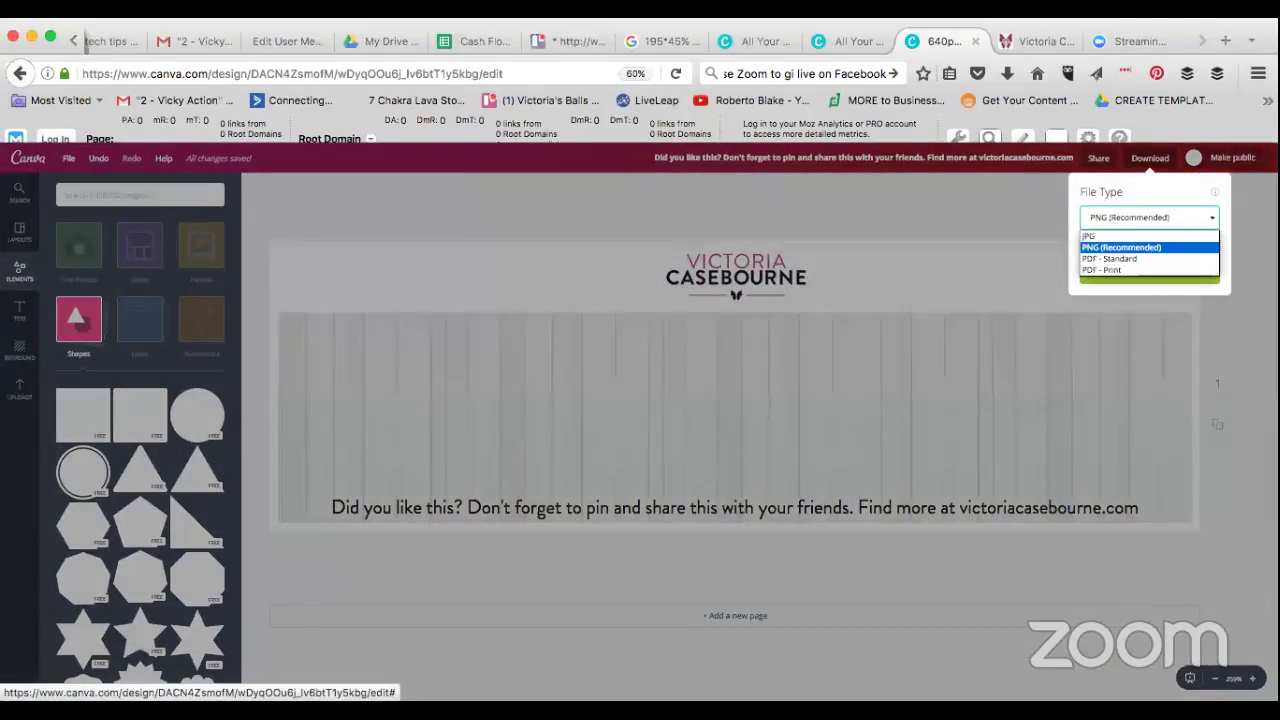
key(Escape)
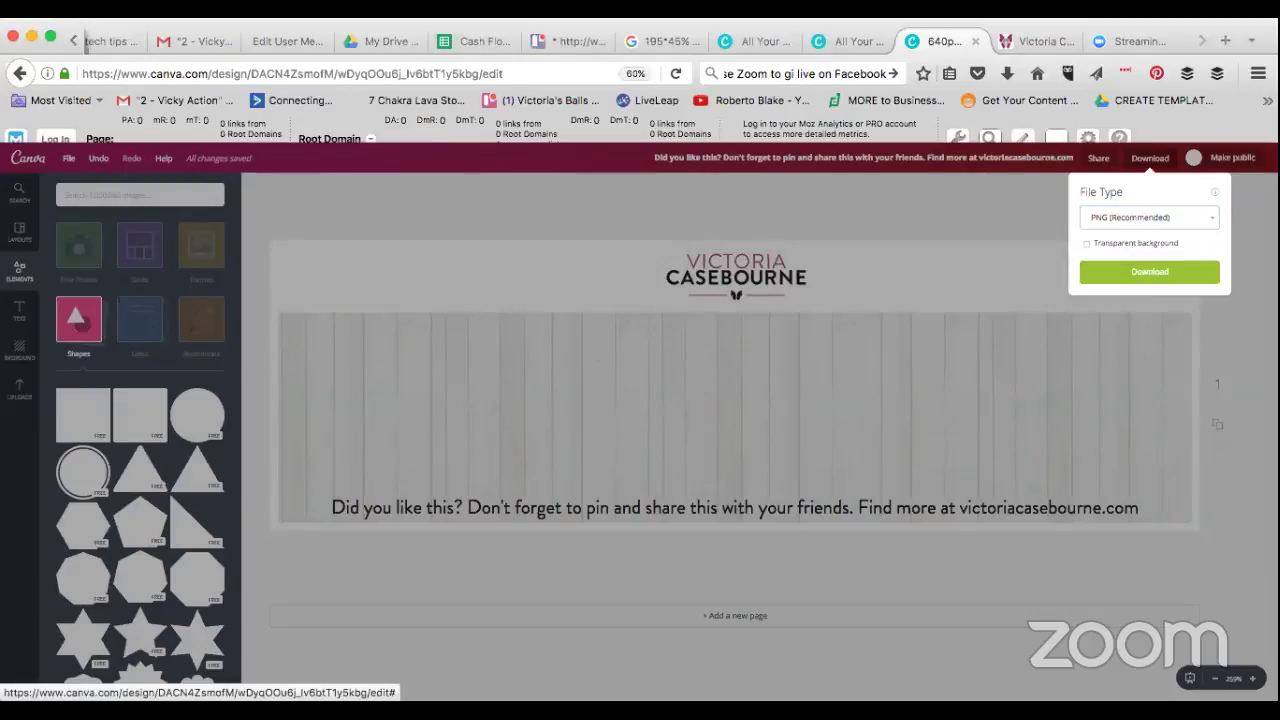
click(530, 519)
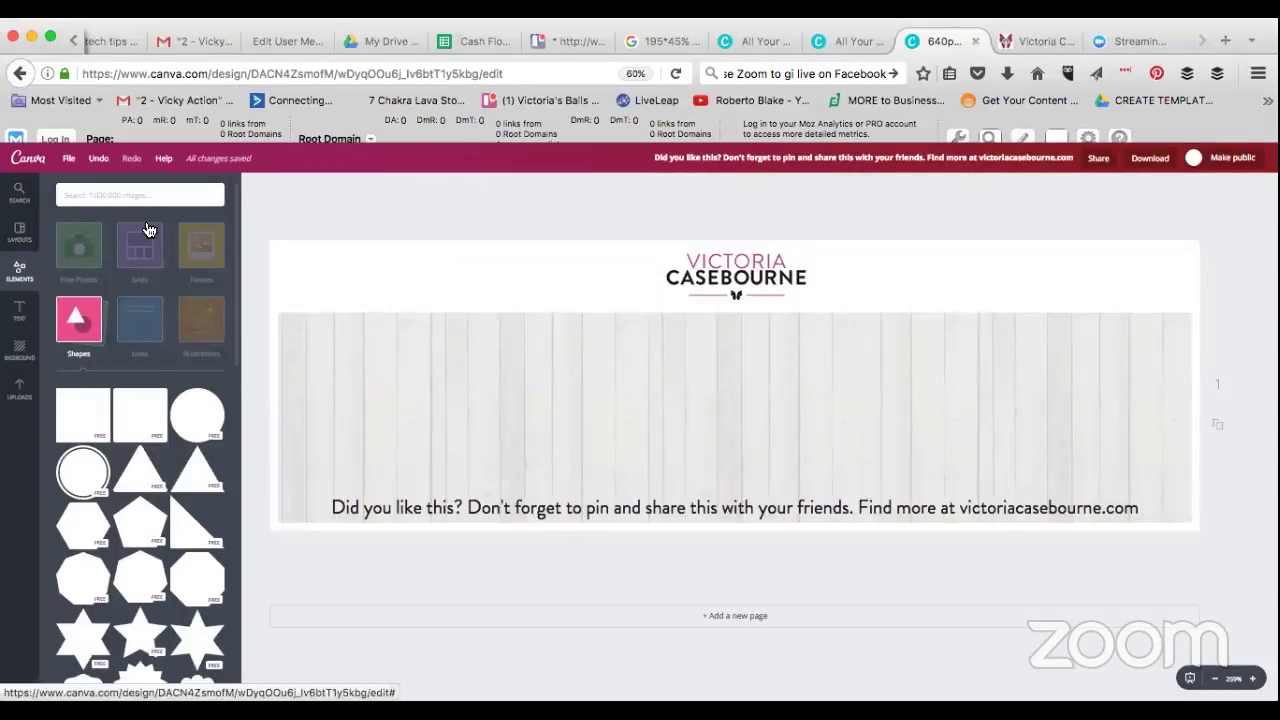
- Search the image library for "artist" and try the photo of a woman painting in a meadow on the banner
click(18, 192)
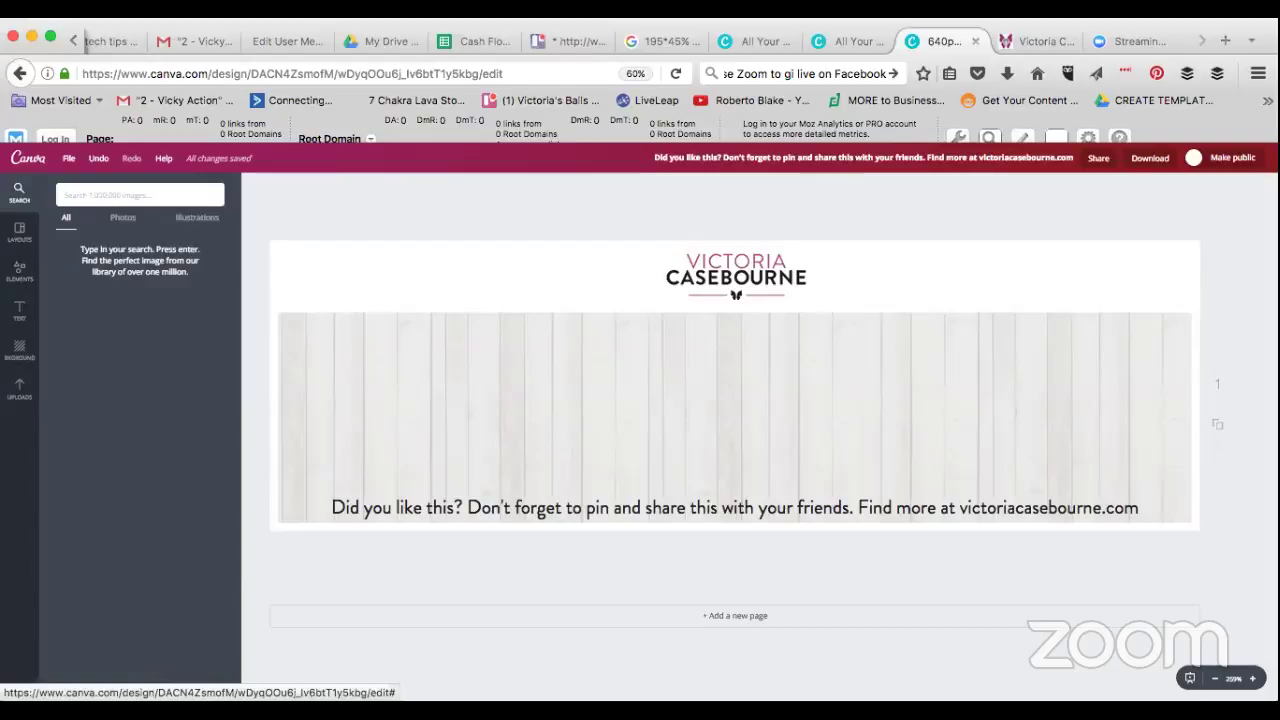
text(artist)
key(Return)
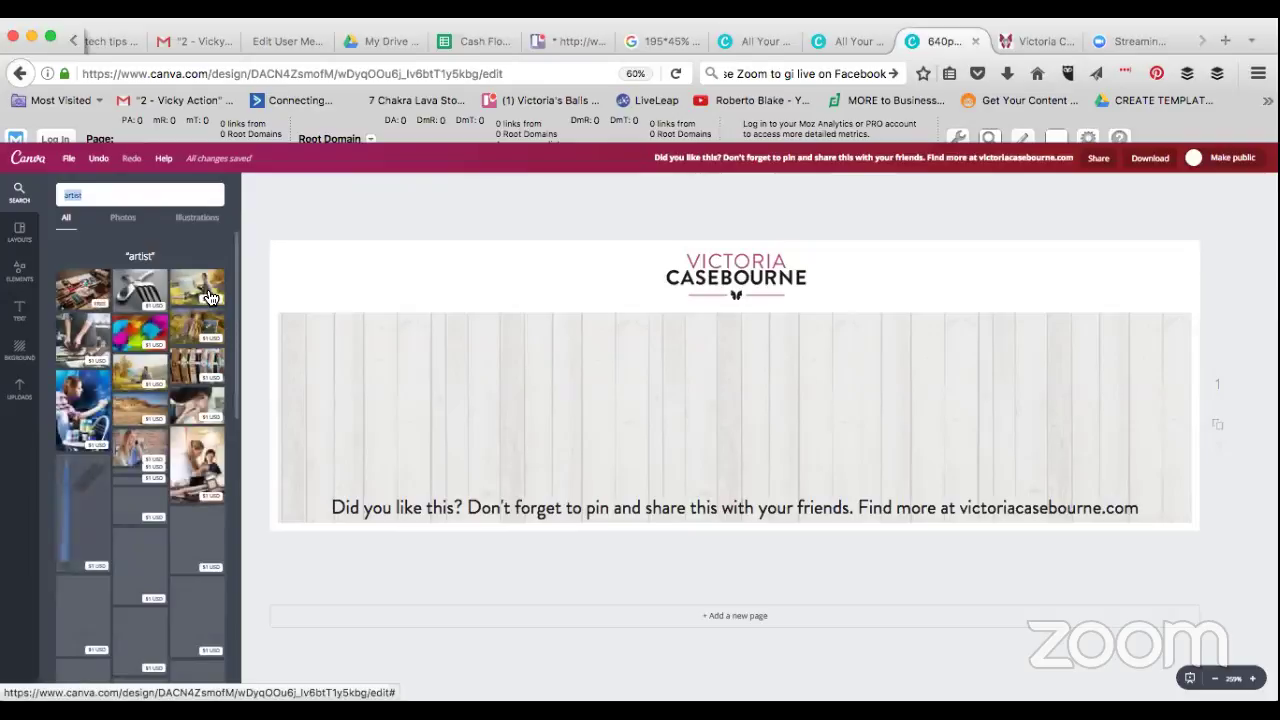
click(203, 291)
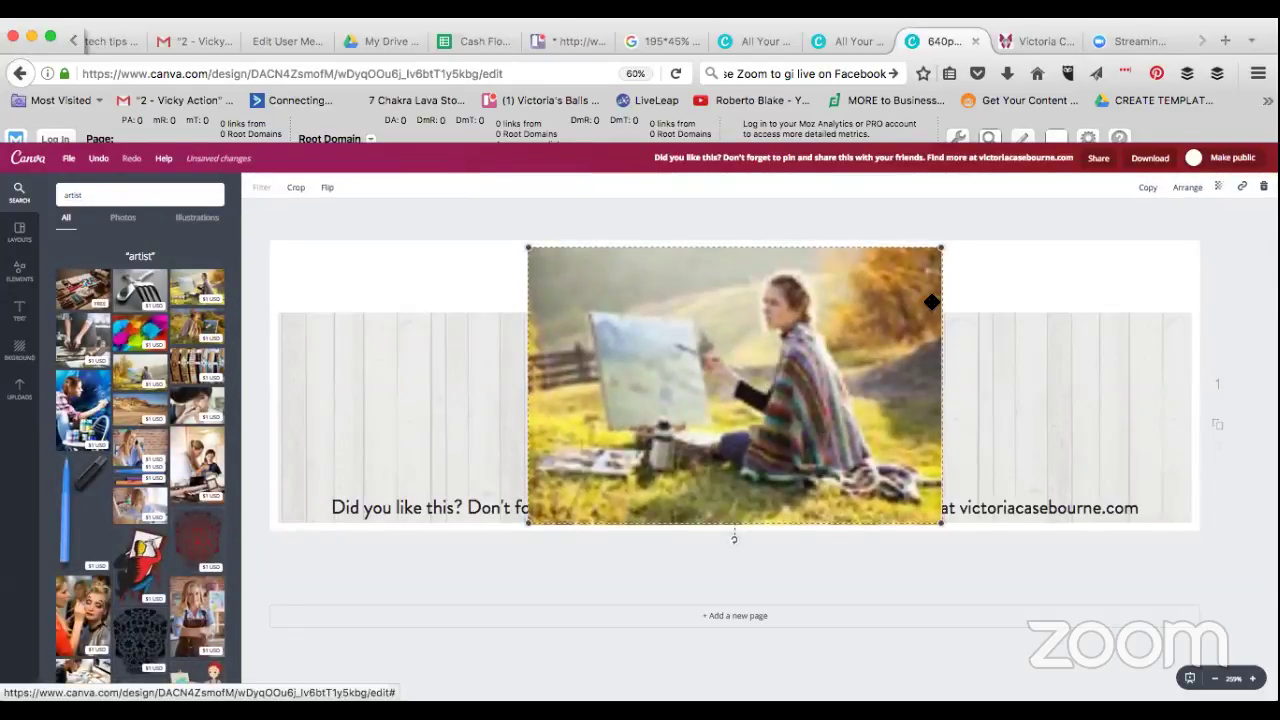
key(Delete)
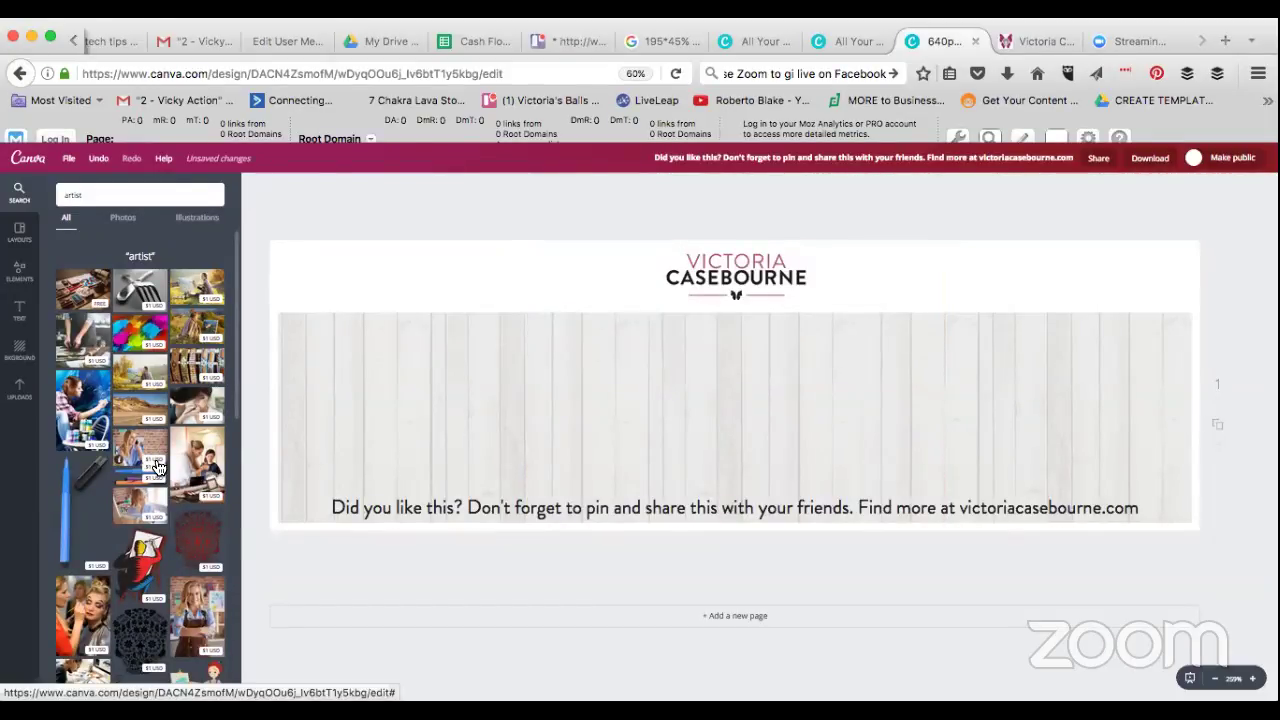
scroll(157, 467, down, 3)
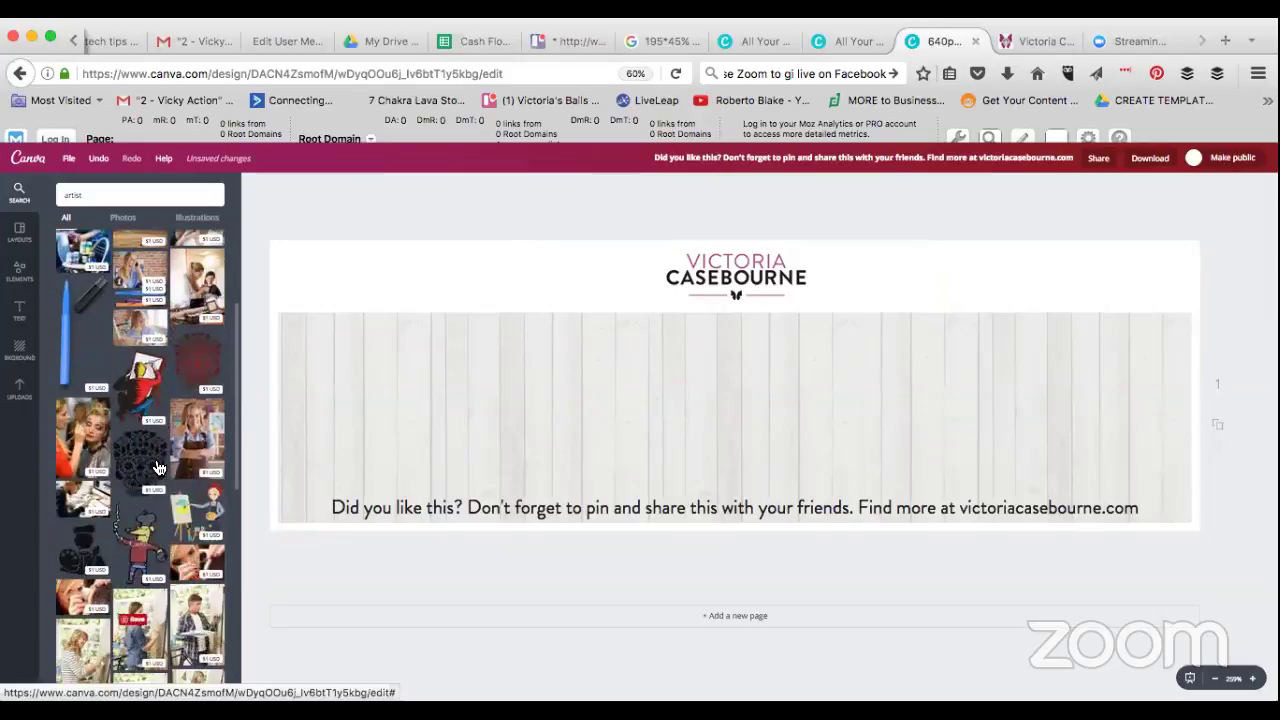
scroll(157, 467, up, 1)
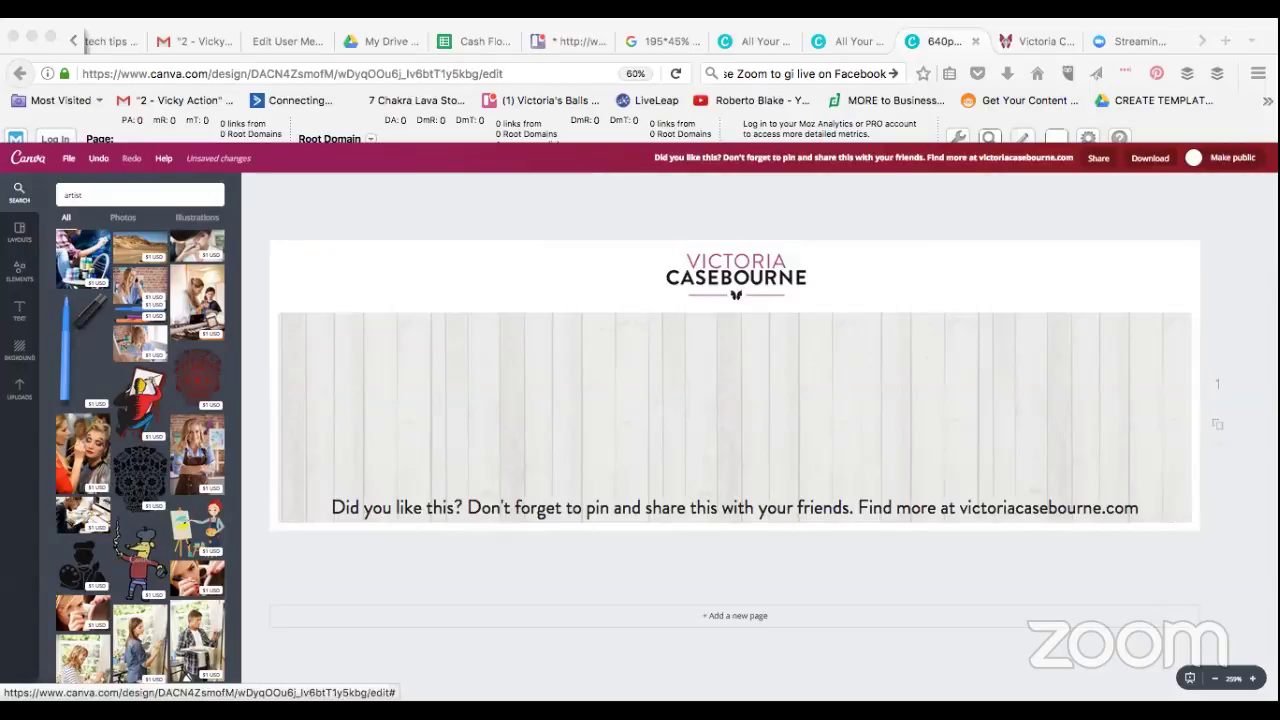
key(super+Tab)
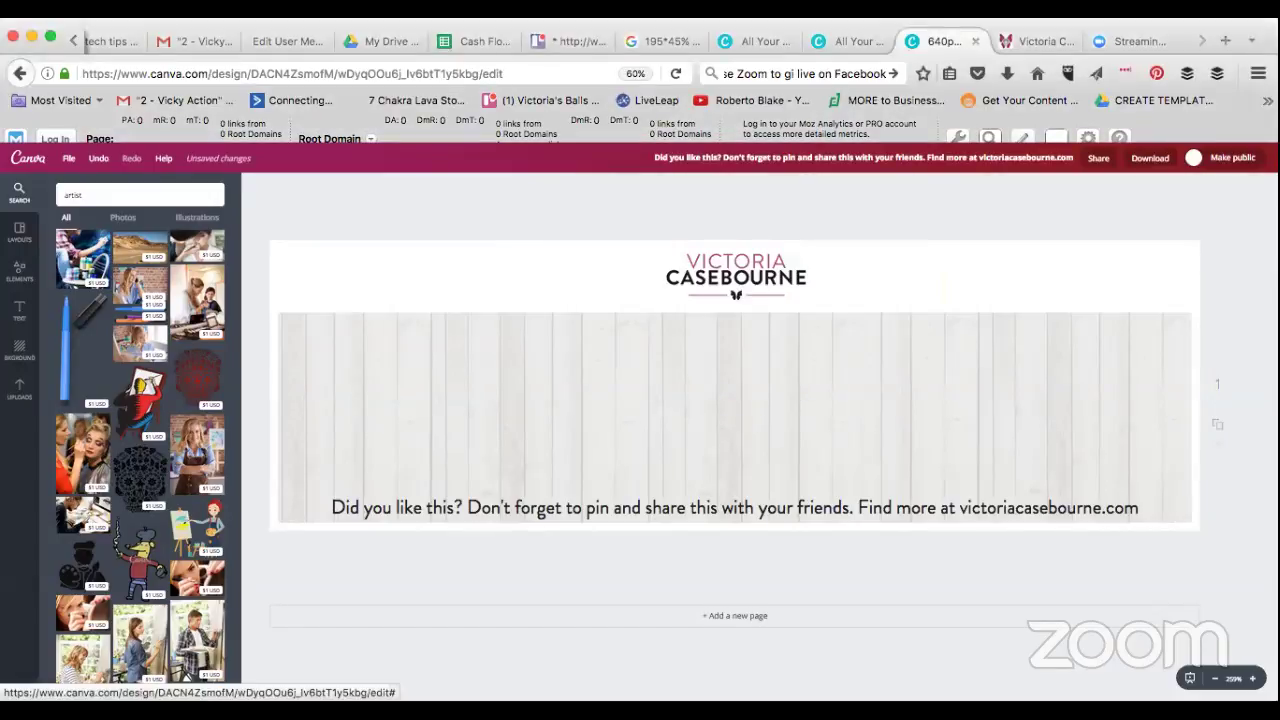